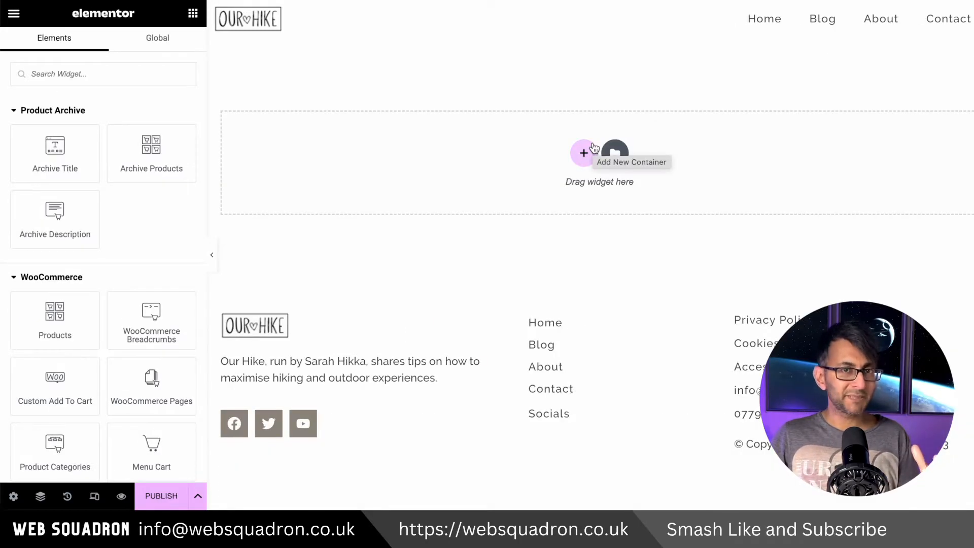
Add a Loop Grid widget to the first column of the archive layout and set its template type to Products
{"action": "left_click", "coordinate": [111, 74]}
{"action": "type", "text": "loo"}
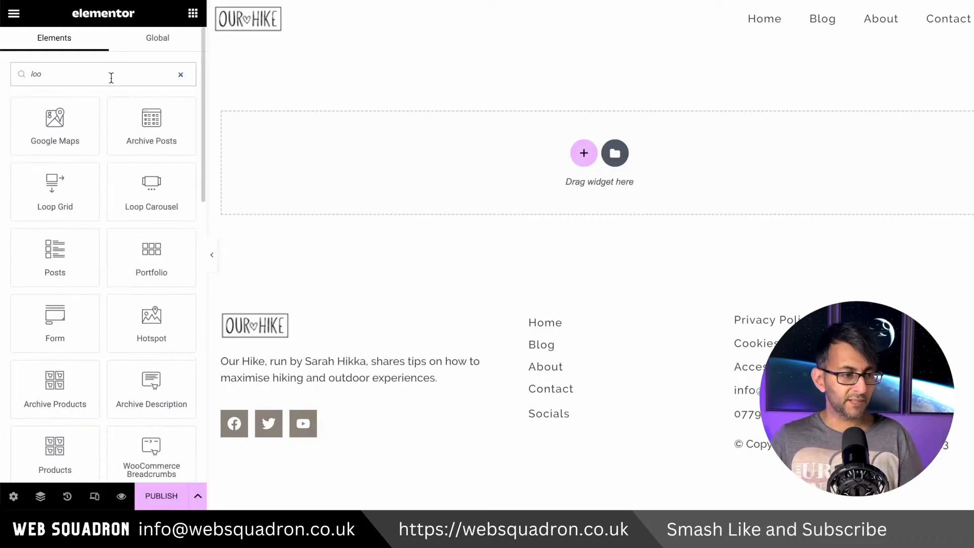
{"action": "left_click_drag", "start_coordinate": [58, 208], "coordinate": [384, 171]}
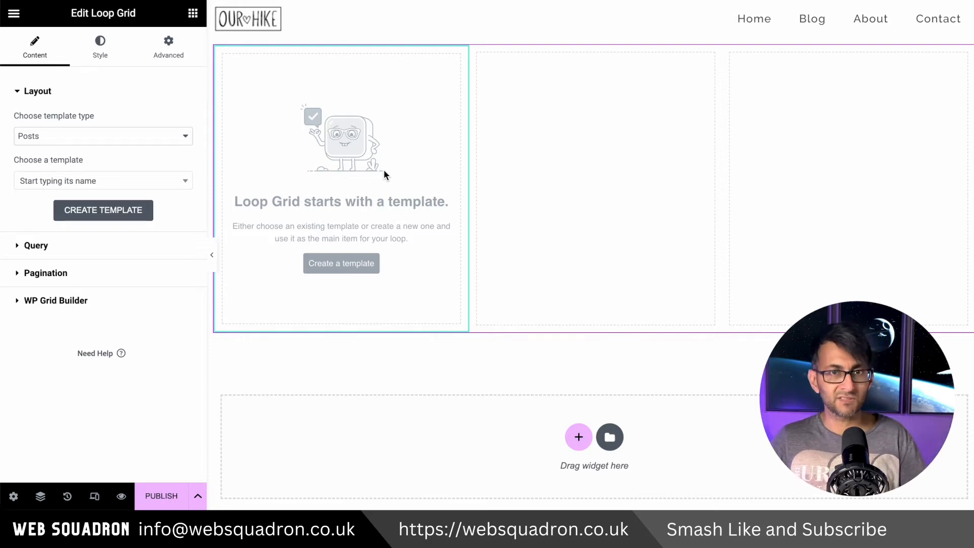
{"action": "left_click", "coordinate": [180, 140]}
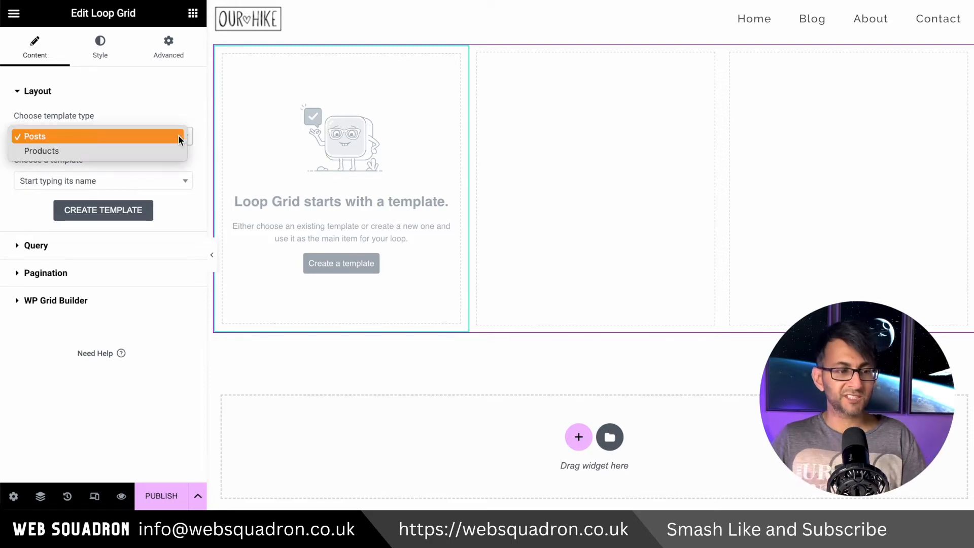
{"action": "left_click", "coordinate": [160, 147]}
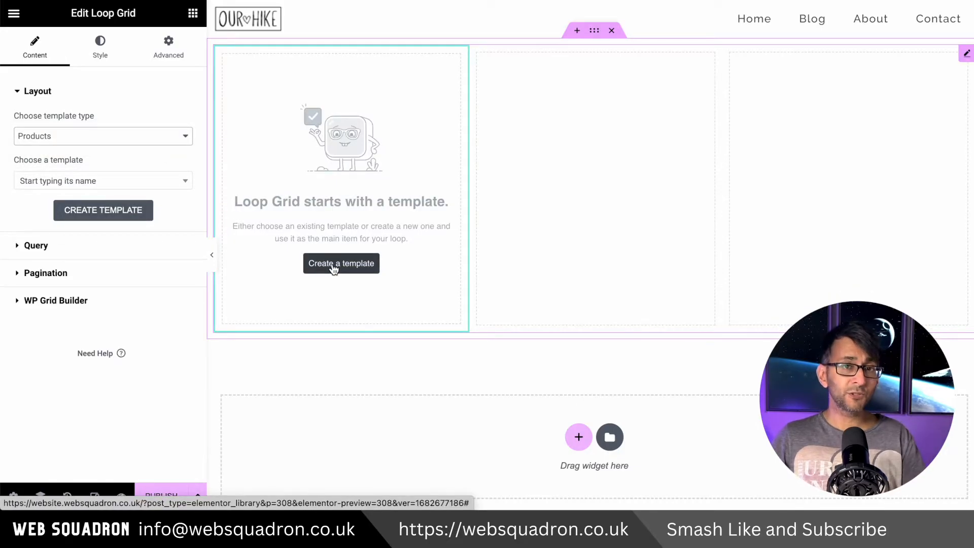
Check the Loop Grid's query settings, then create a new loop item template and save the pending changes
{"action": "left_click", "coordinate": [123, 245]}
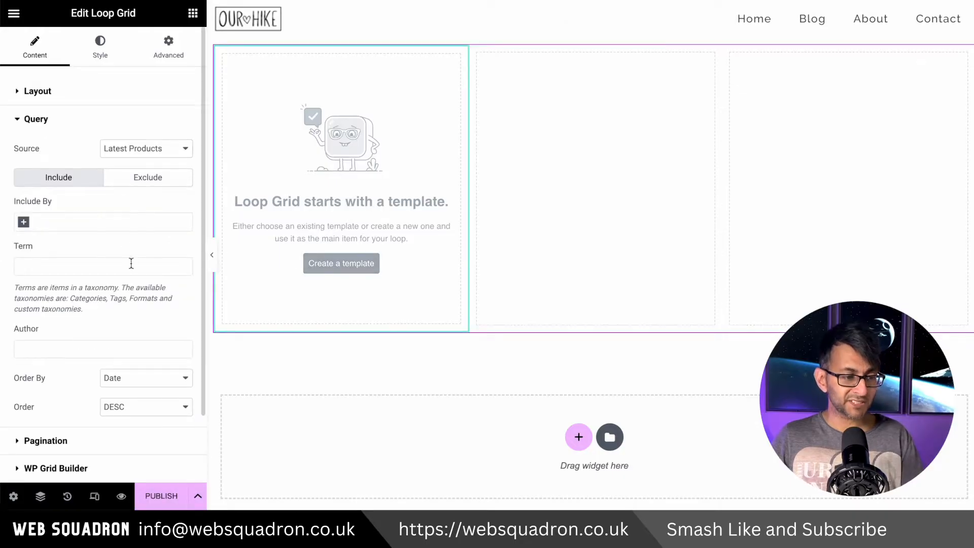
{"action": "left_click", "coordinate": [104, 94]}
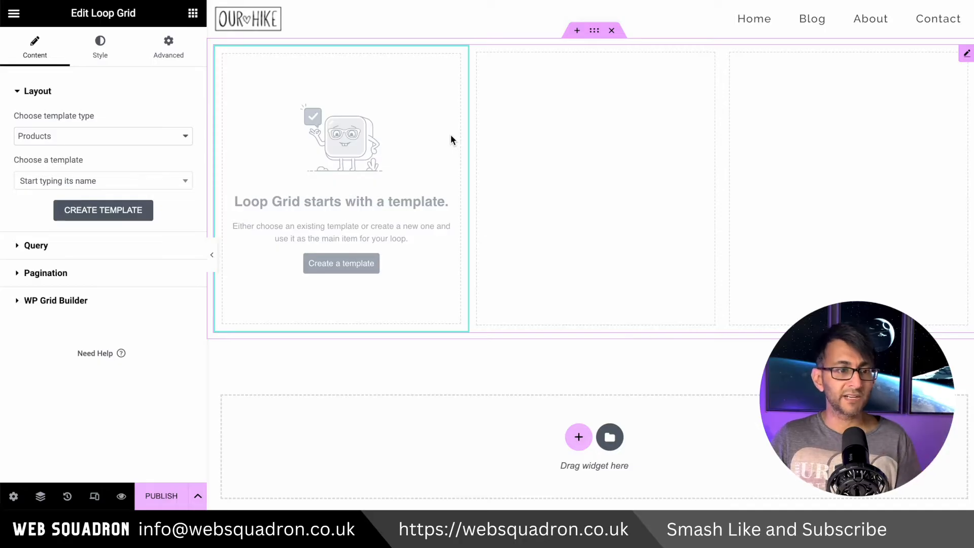
{"action": "left_click", "coordinate": [331, 263]}
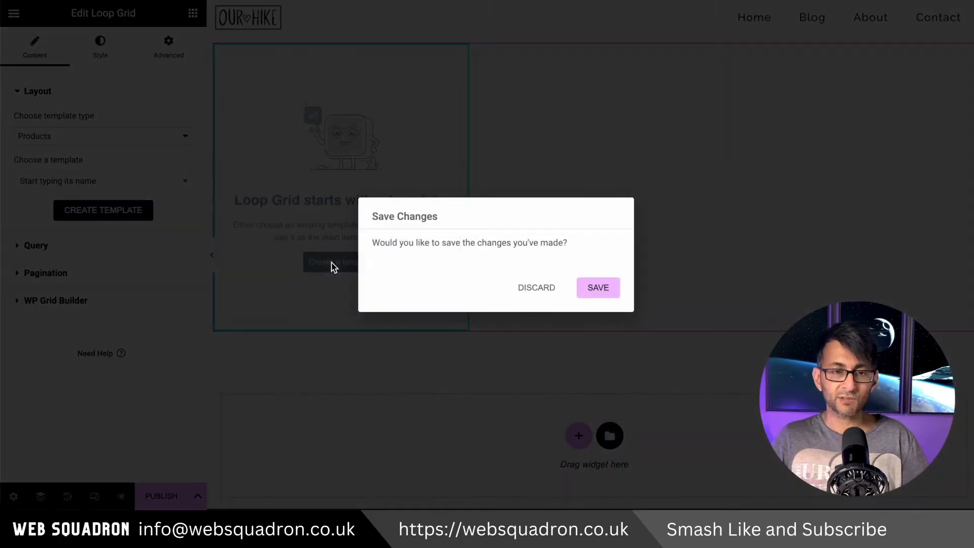
{"action": "left_click", "coordinate": [586, 293]}
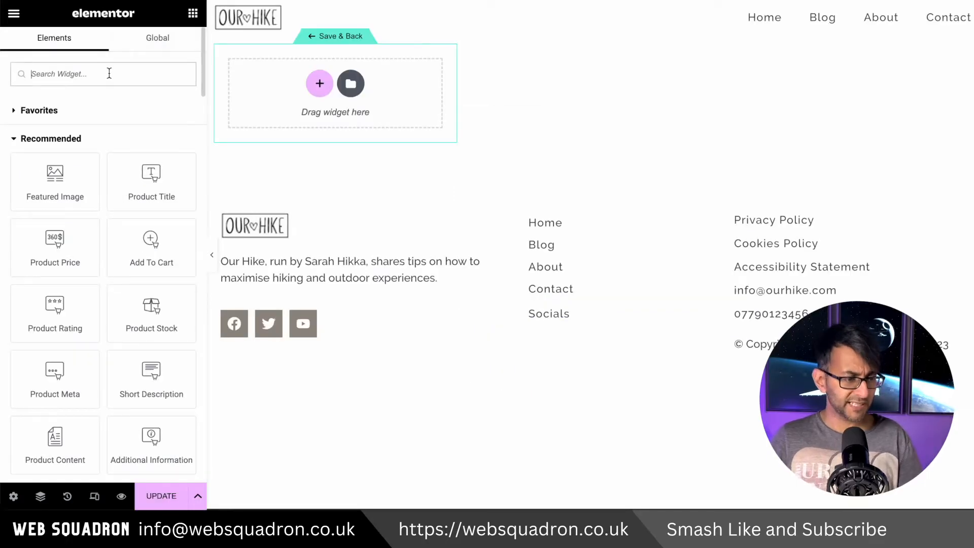
Add a Call to Action widget to the loop item template and place the Navigator beside the card
{"action": "type", "text": "call"}
{"action": "left_click_drag", "start_coordinate": [147, 129], "coordinate": [327, 112]}
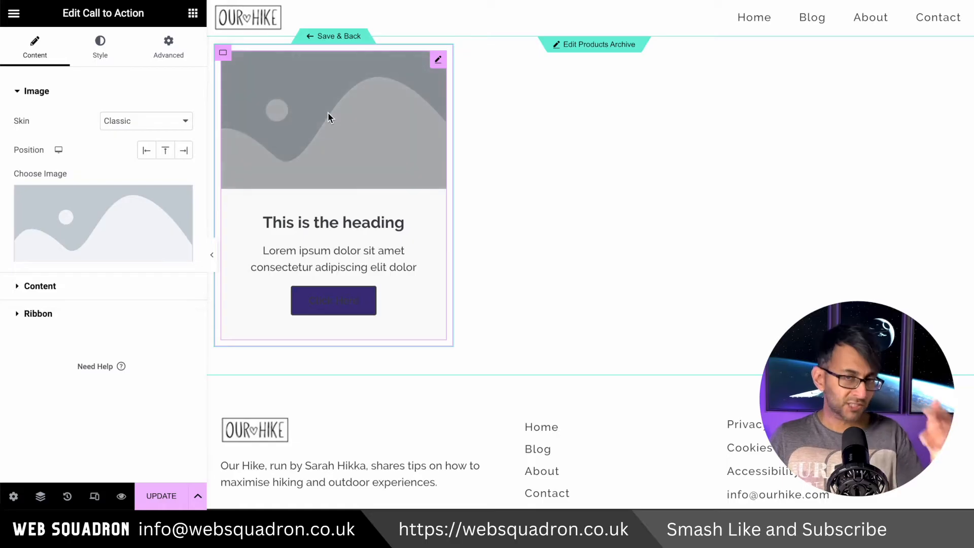
{"action": "left_click", "coordinate": [41, 496]}
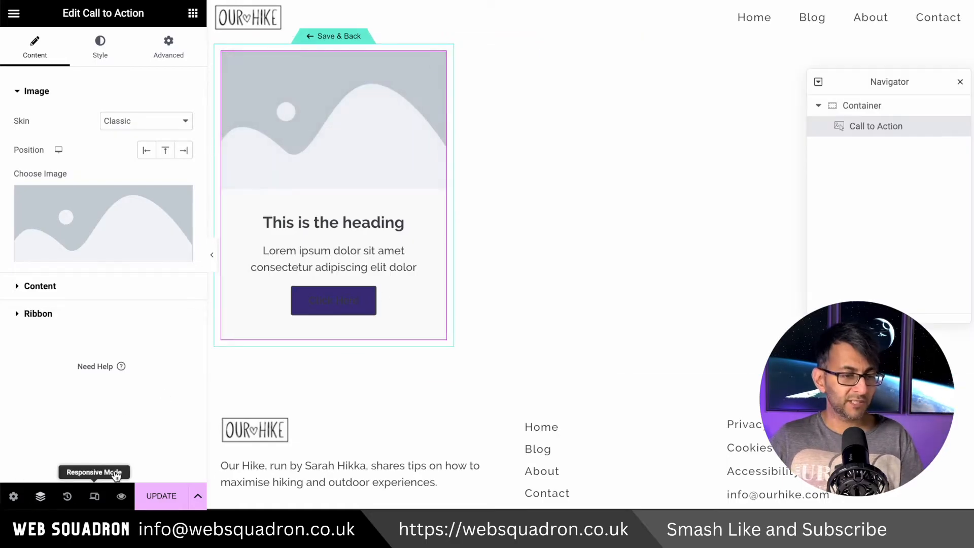
{"action": "left_click_drag", "start_coordinate": [862, 81], "coordinate": [571, 39]}
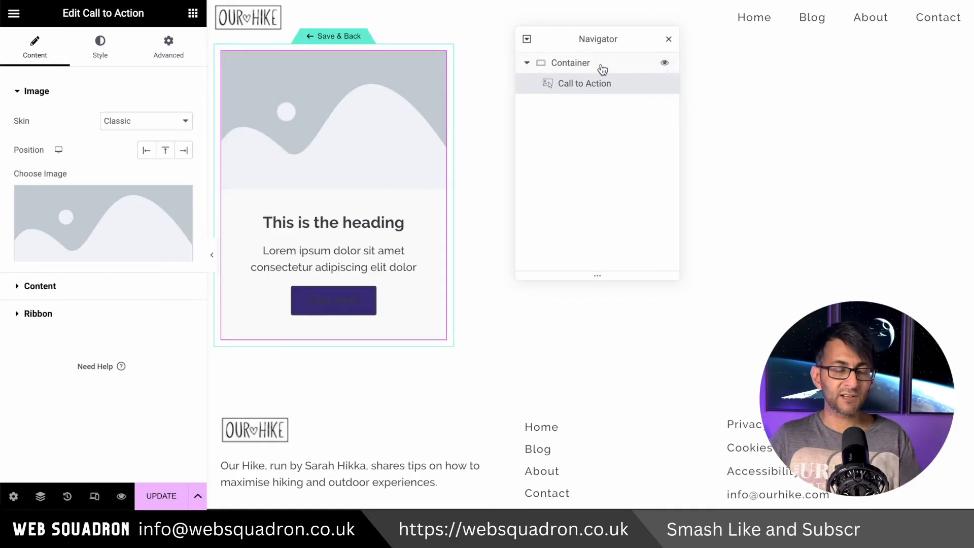
Select the Call to Action widget through the Navigator and change its skin to Cover
{"action": "left_click", "coordinate": [193, 13]}
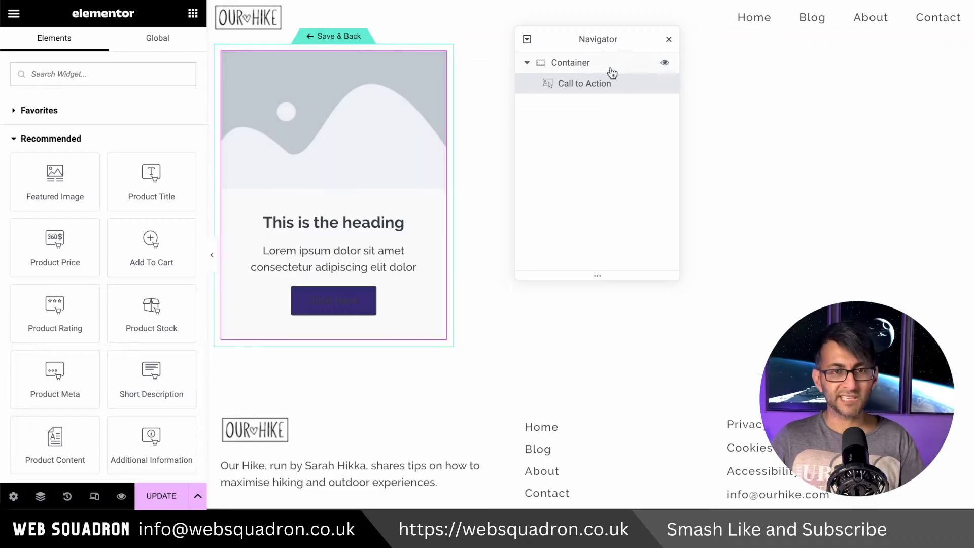
{"action": "left_click", "coordinate": [584, 83]}
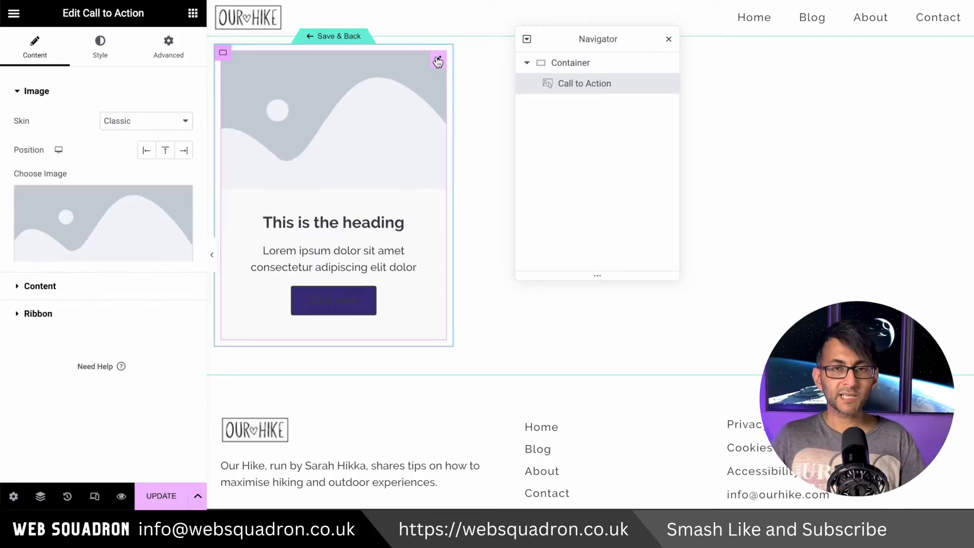
{"action": "left_click", "coordinate": [153, 122]}
{"action": "left_click", "coordinate": [144, 135]}
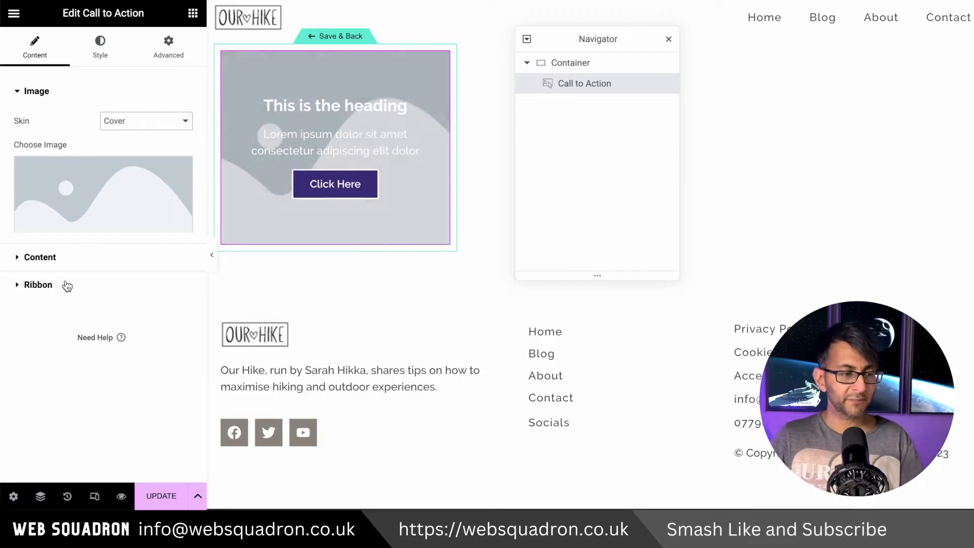
Clear the Call to Action's placeholder title, description and button text
{"action": "left_click", "coordinate": [76, 261]}
{"action": "triple_click", "coordinate": [134, 200]}
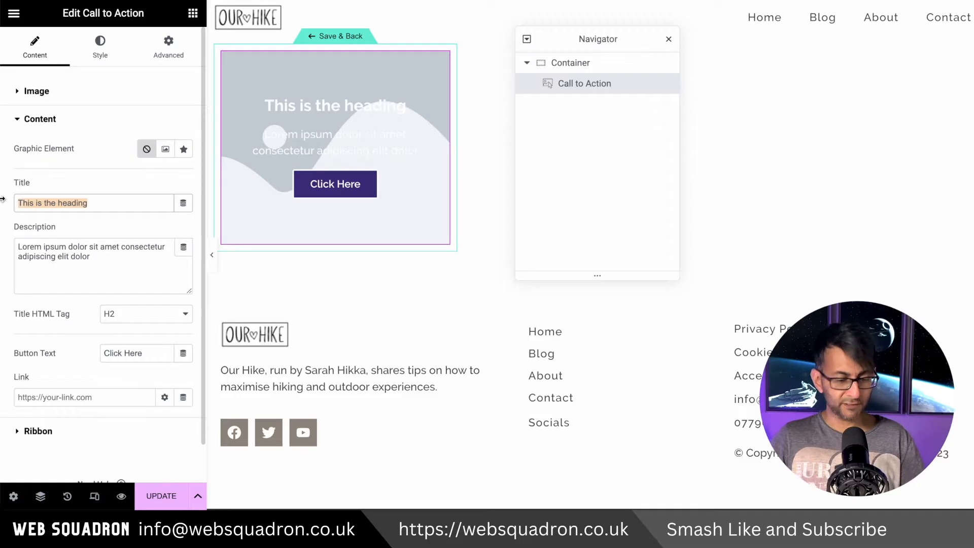
{"action": "key", "text": "BackSpace"}
{"action": "left_click_drag", "start_coordinate": [91, 258], "coordinate": [19, 245]}
{"action": "key", "text": "BackSpace"}
{"action": "left_click_drag", "start_coordinate": [157, 330], "coordinate": [80, 318]}
{"action": "key", "text": "BackSpace"}
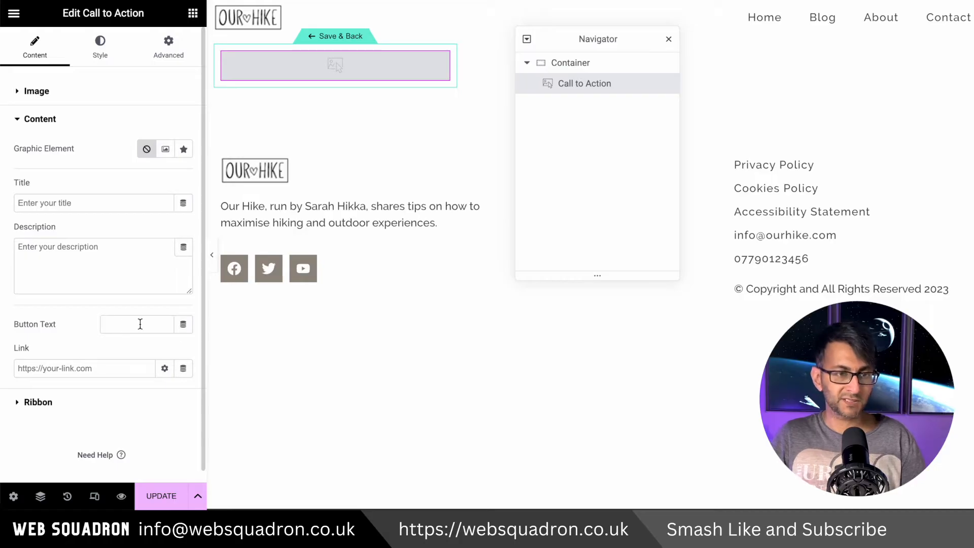
Link the Call to Action's button text to the WooCommerce Product Title dynamic tag
{"action": "left_click", "coordinate": [182, 327]}
{"action": "left_click_drag", "start_coordinate": [187, 152], "coordinate": [171, 310]}
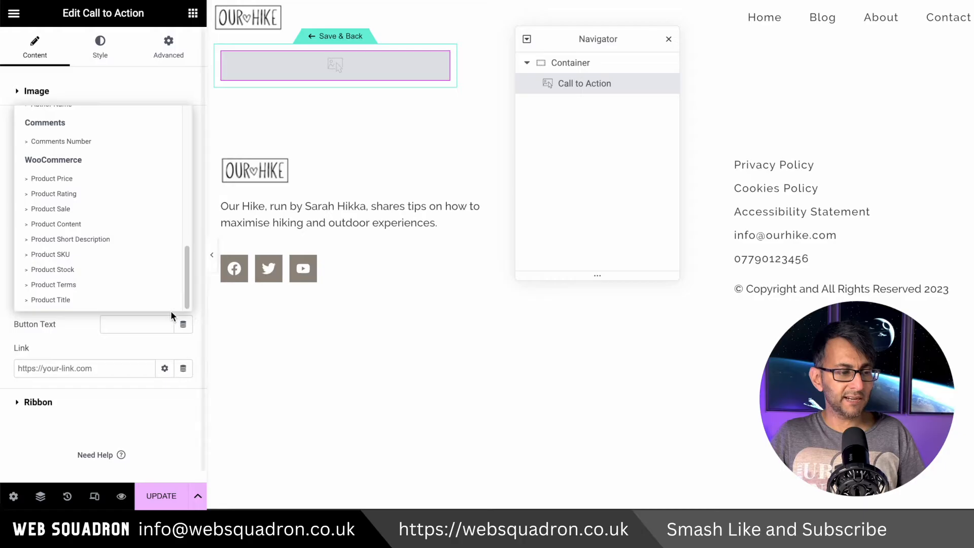
{"action": "left_click", "coordinate": [89, 305]}
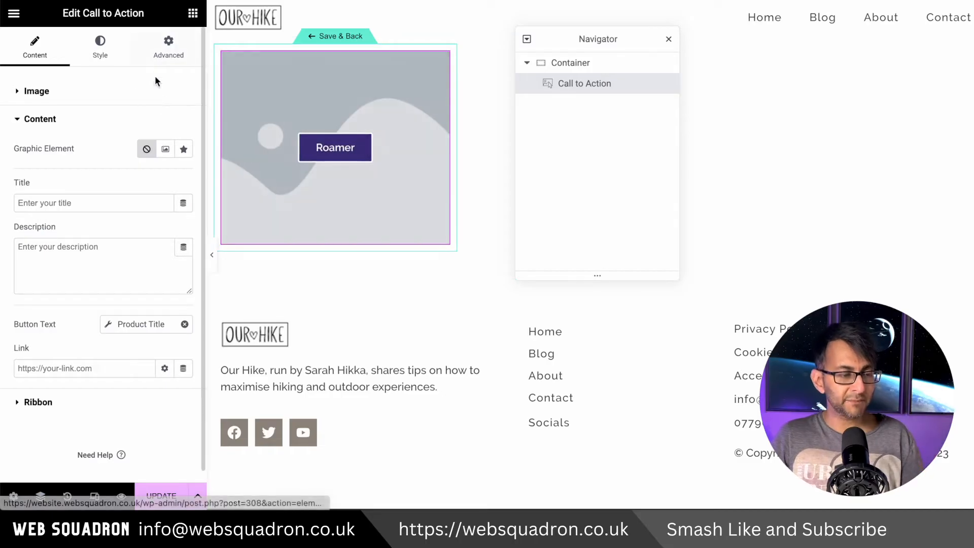
Align the Call to Action's content left and bottom, with 20 px of bottom and left padding
{"action": "left_click", "coordinate": [101, 51]}
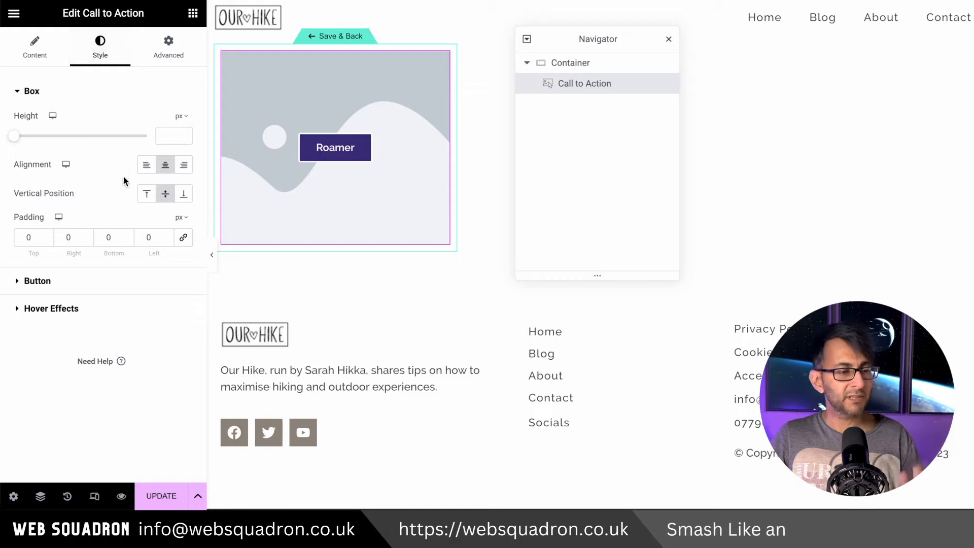
{"action": "left_click", "coordinate": [146, 164]}
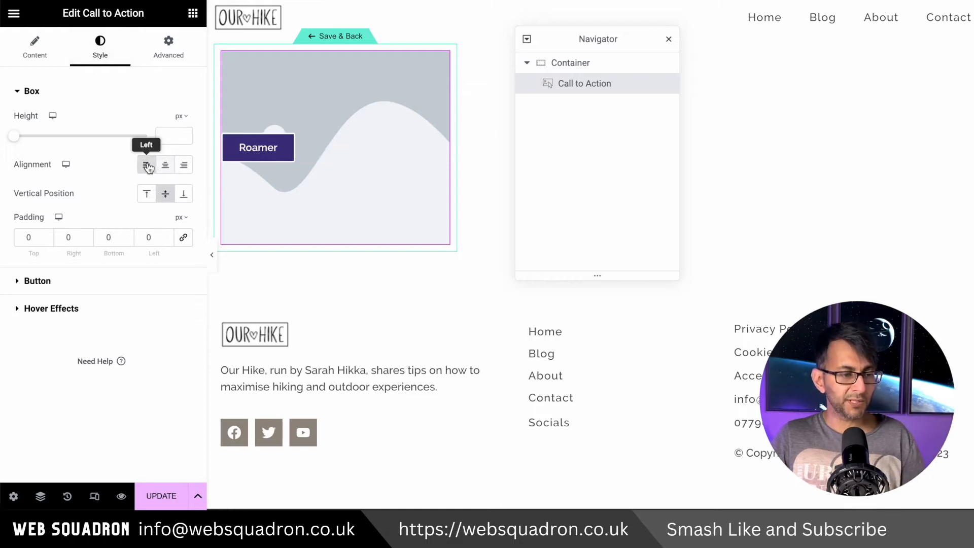
{"action": "left_click", "coordinate": [185, 197]}
{"action": "left_click", "coordinate": [184, 196]}
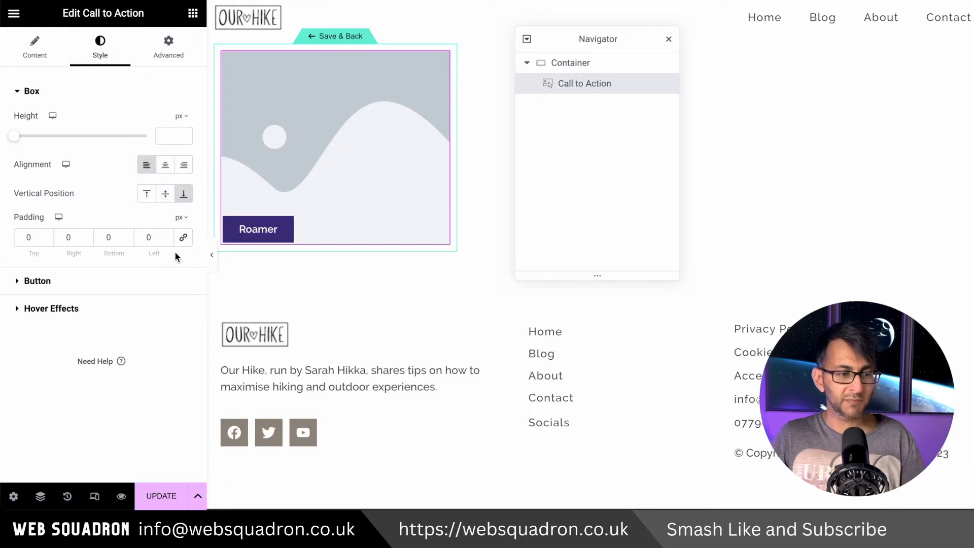
{"action": "left_click_drag", "start_coordinate": [118, 236], "coordinate": [90, 234]}
{"action": "type", "text": "20"}
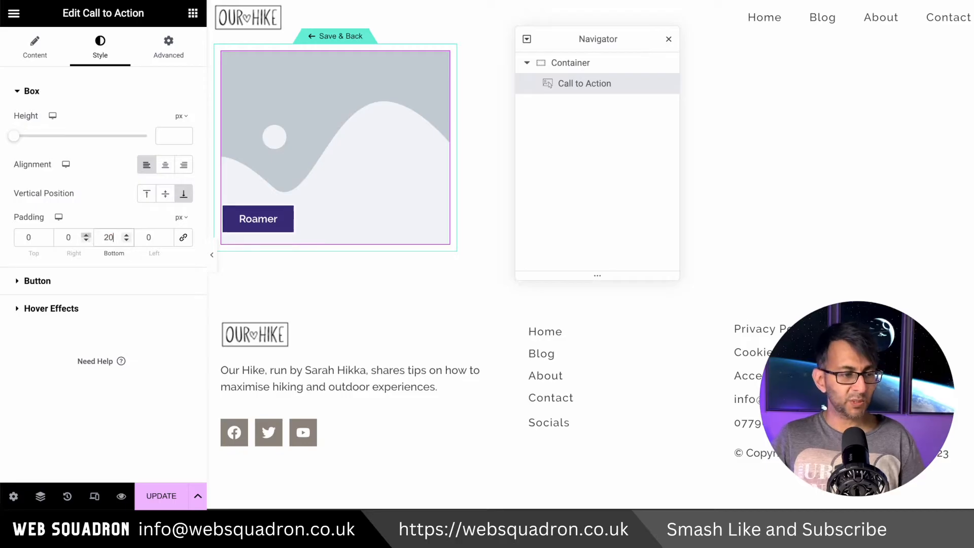
{"action": "key", "text": "Tab"}
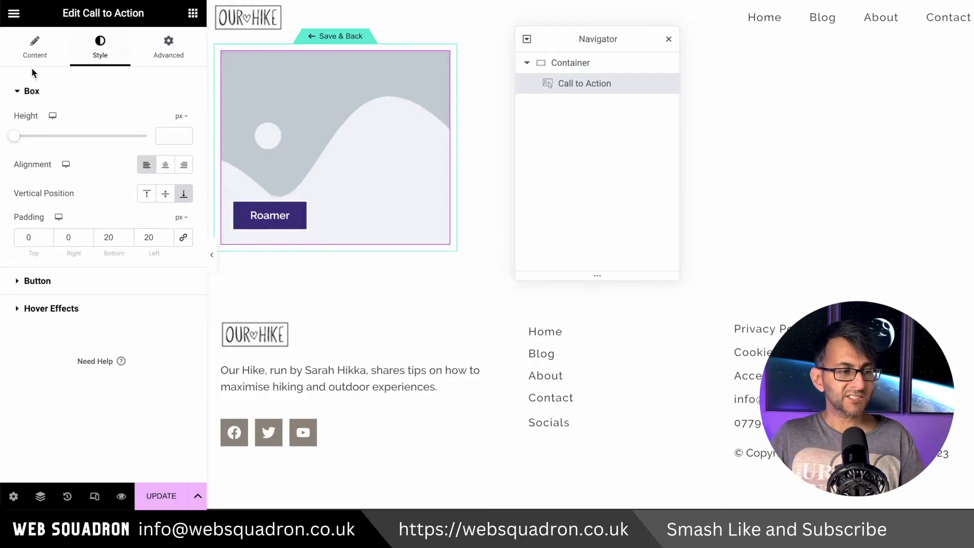
Set the Call to Action's background image to the WooCommerce Product Image dynamic tag
{"action": "left_click", "coordinate": [33, 55]}
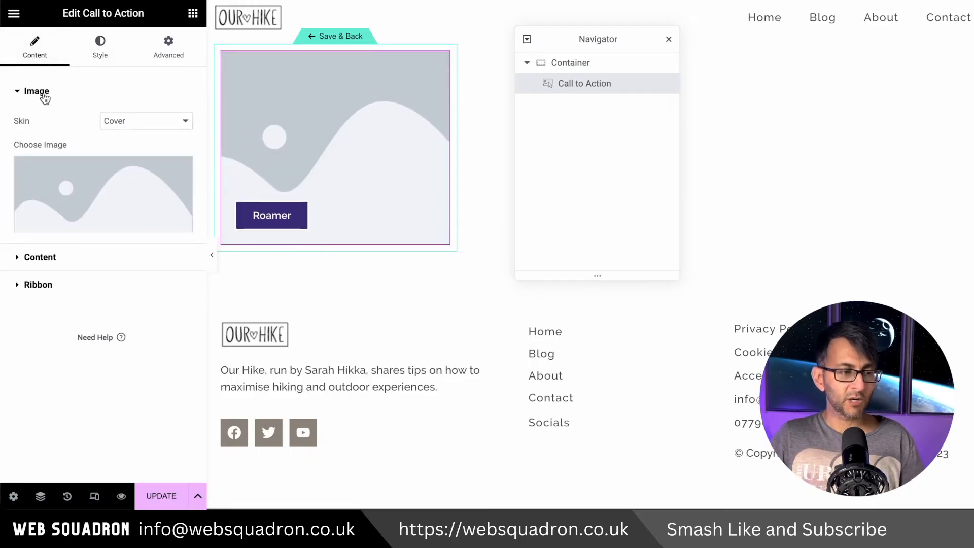
{"action": "left_click", "coordinate": [83, 257]}
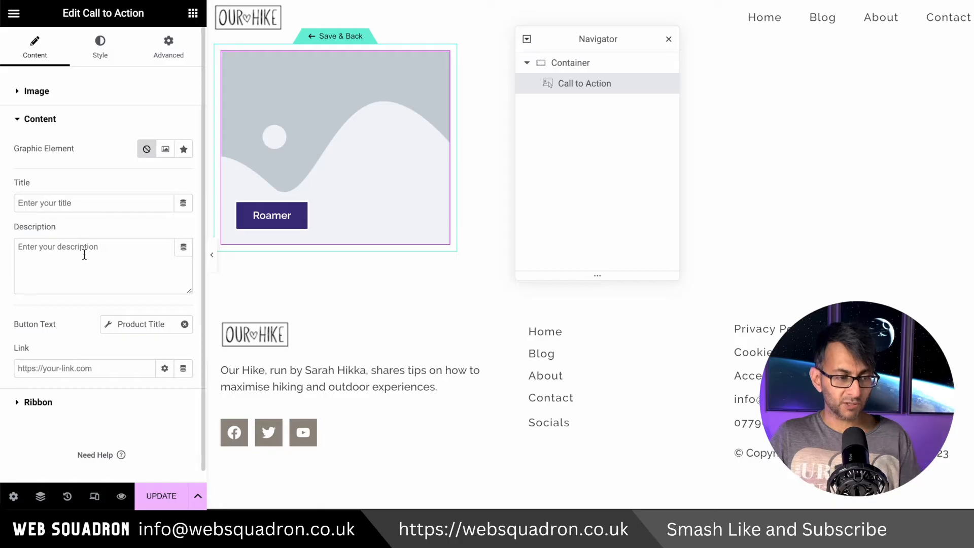
{"action": "left_click", "coordinate": [83, 92]}
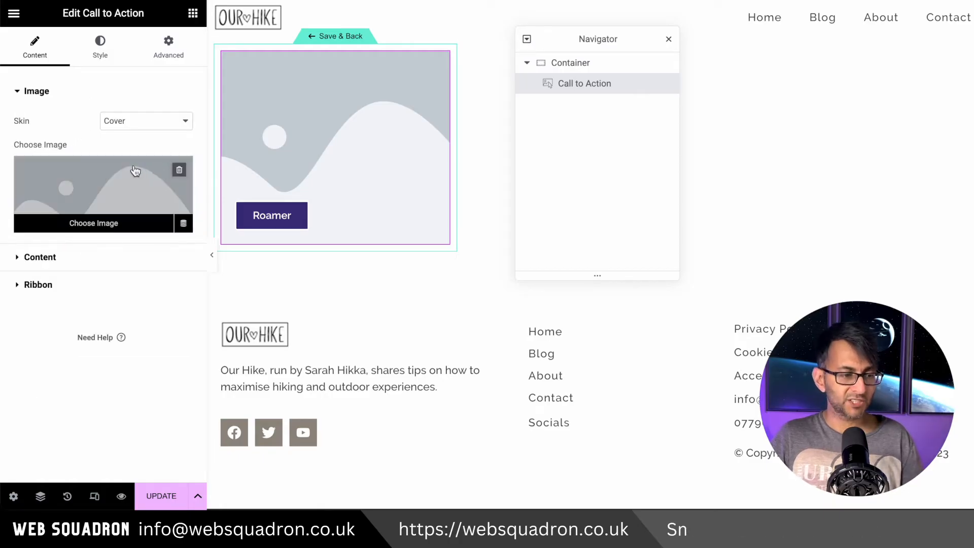
{"action": "mouse_move", "coordinate": [124, 210]}
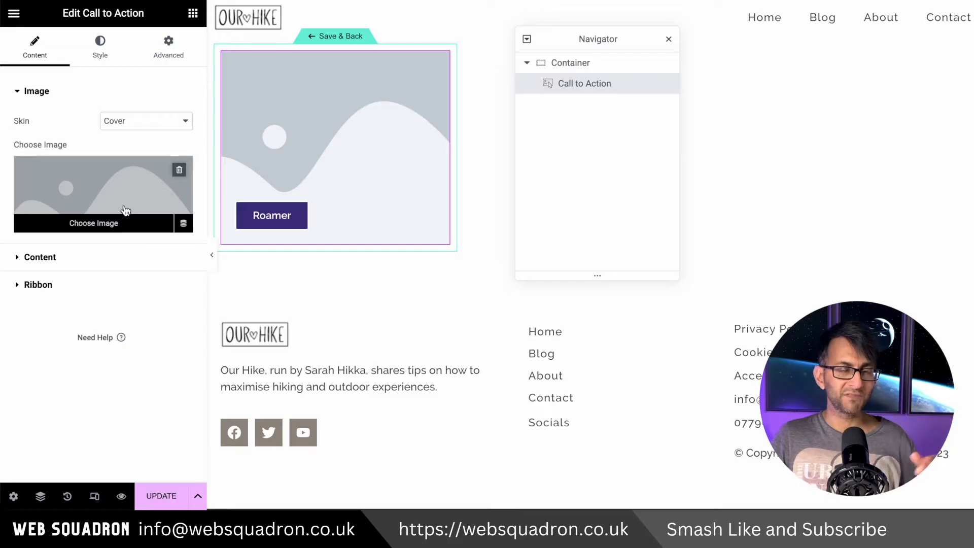
{"action": "left_click", "coordinate": [183, 224]}
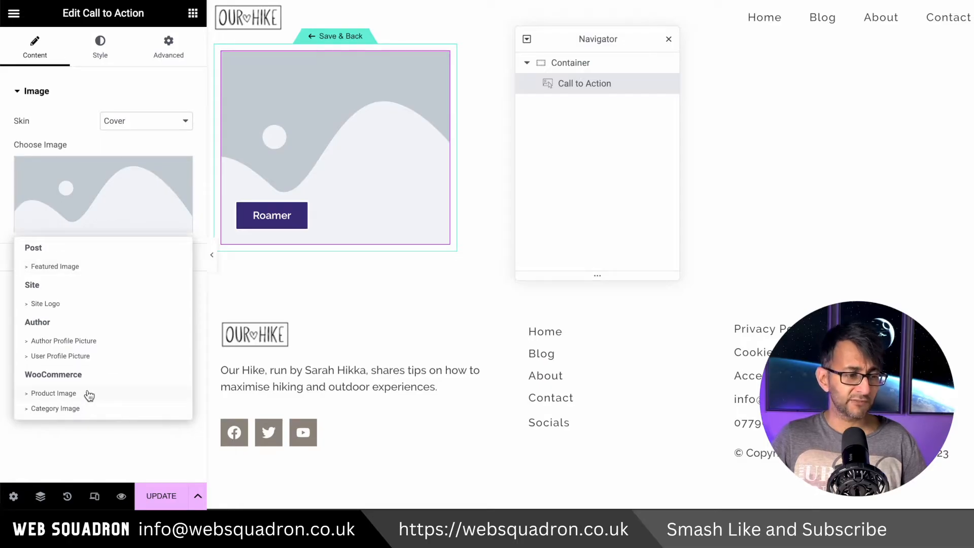
{"action": "left_click", "coordinate": [55, 393]}
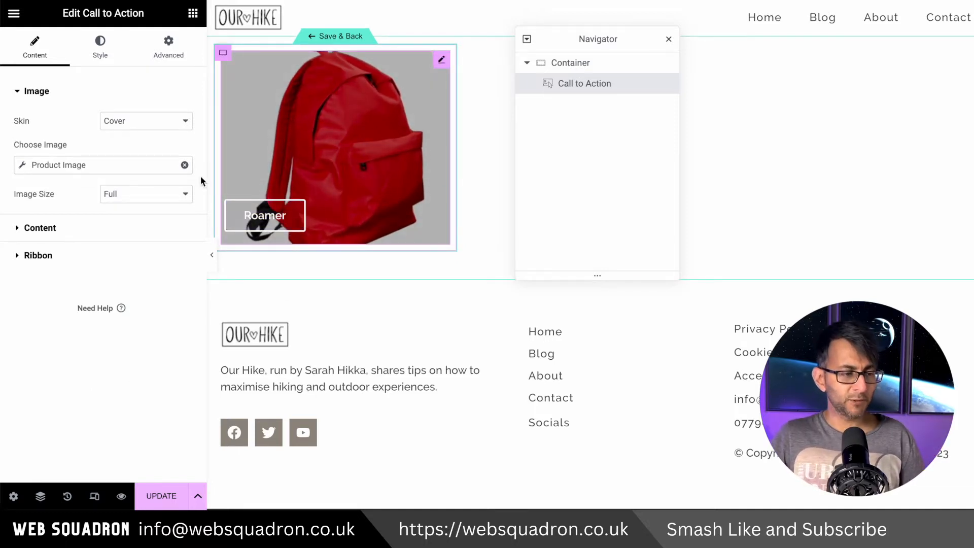
Set the button typography to a font size of 1 rem and letter spacing of 1 px
{"action": "left_click", "coordinate": [100, 48]}
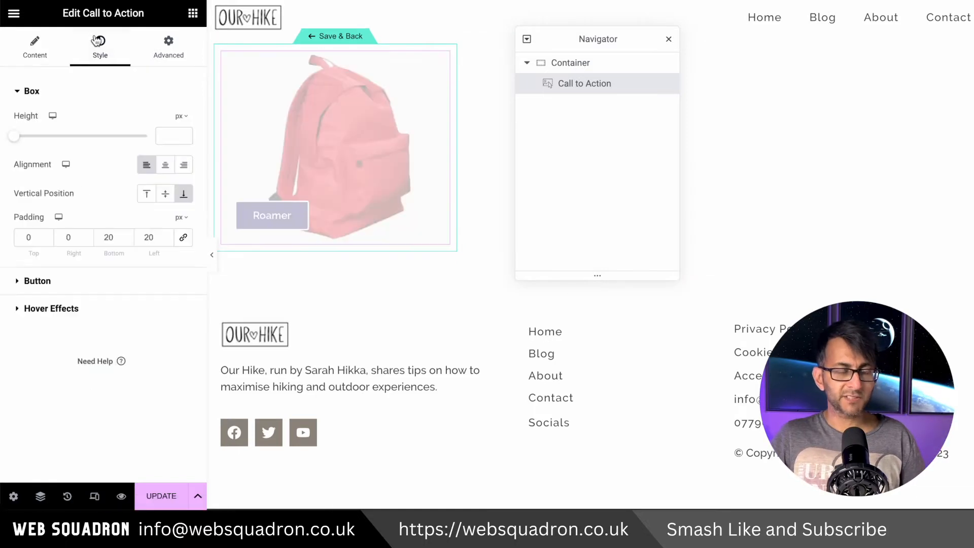
{"action": "left_click", "coordinate": [105, 282]}
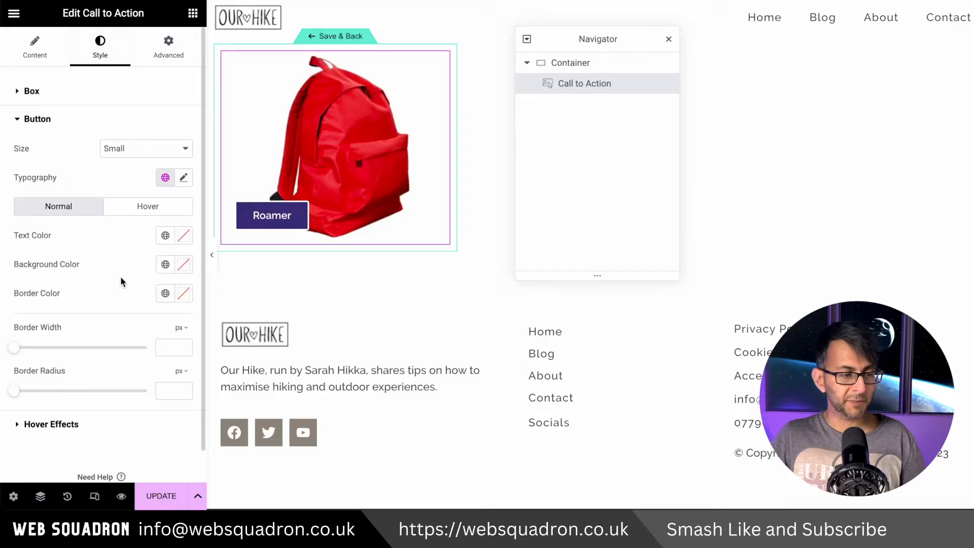
{"action": "left_click", "coordinate": [183, 177]}
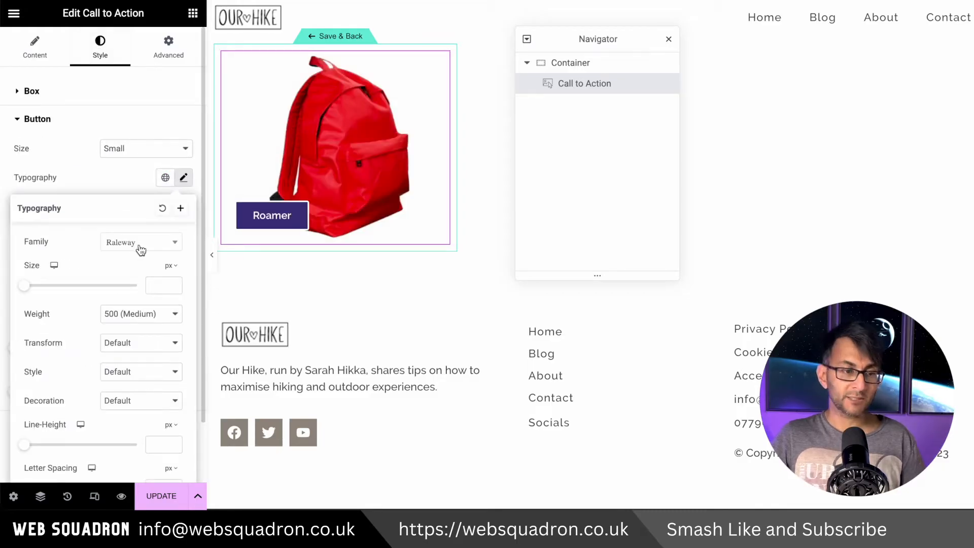
{"action": "left_click", "coordinate": [171, 266]}
{"action": "left_click", "coordinate": [169, 306]}
{"action": "left_click", "coordinate": [163, 286]}
{"action": "type", "text": "1"}
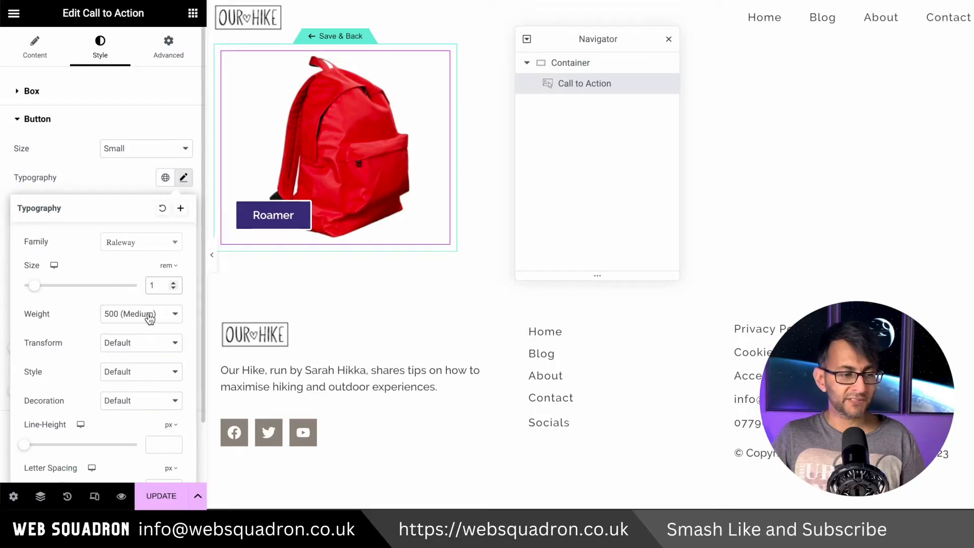
{"action": "scroll", "coordinate": [126, 424], "scroll_direction": "down", "scroll_amount": 2}
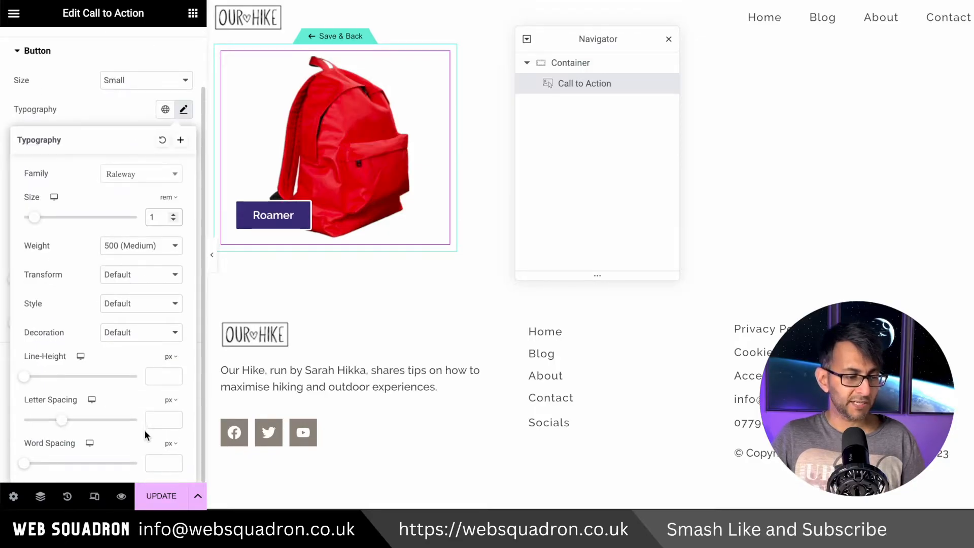
{"action": "left_click", "coordinate": [154, 423]}
{"action": "type", "text": "1"}
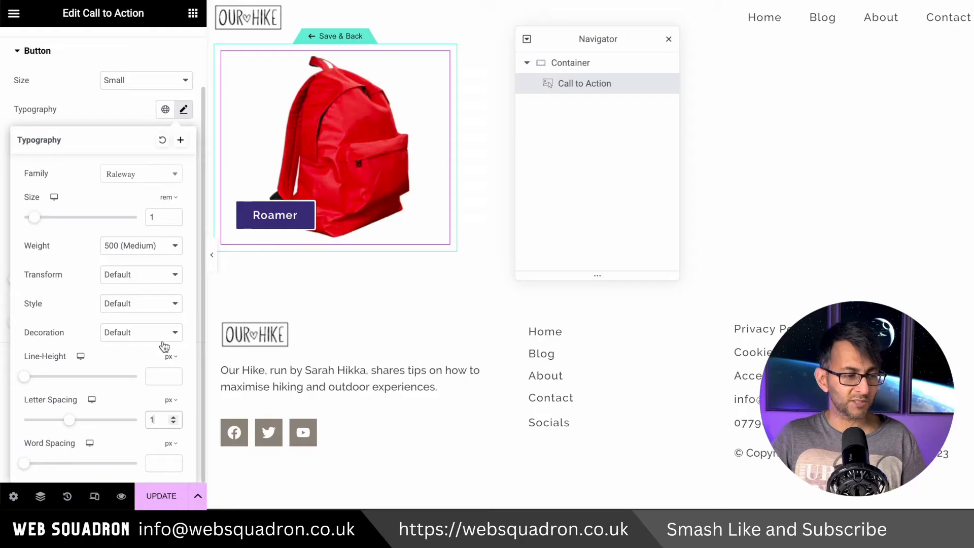
Set the button's hover text color to the global Accent color and its hover background to the global white
{"action": "left_click", "coordinate": [98, 125]}
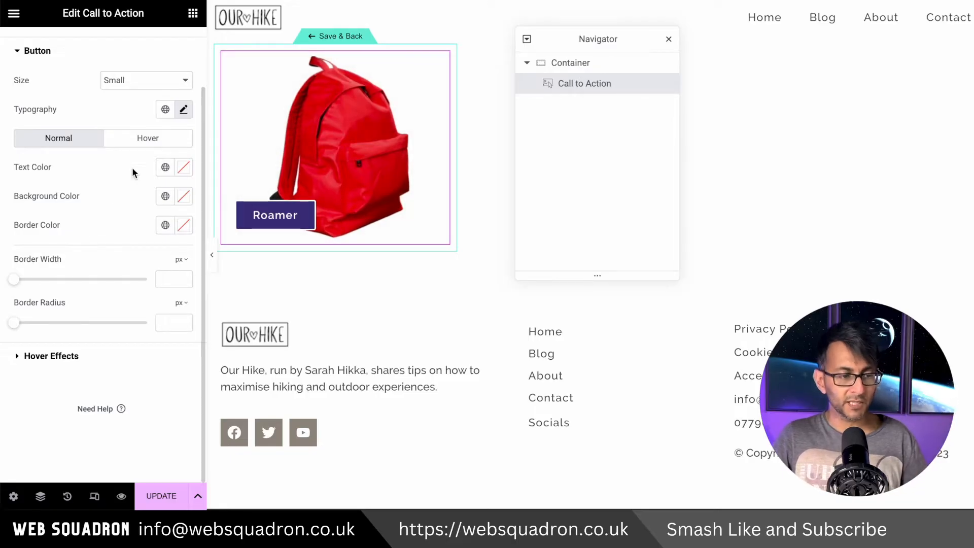
{"action": "left_click", "coordinate": [147, 145]}
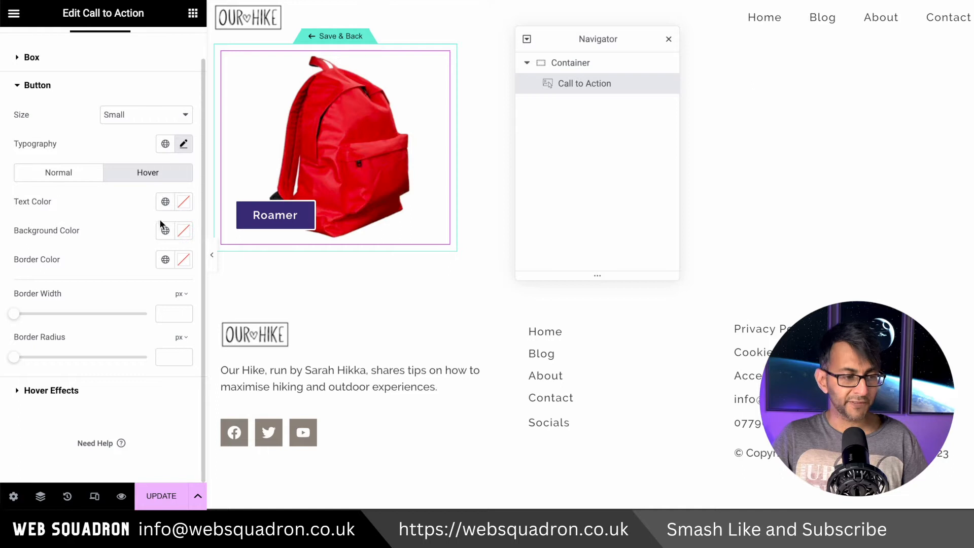
{"action": "left_click", "coordinate": [166, 201]}
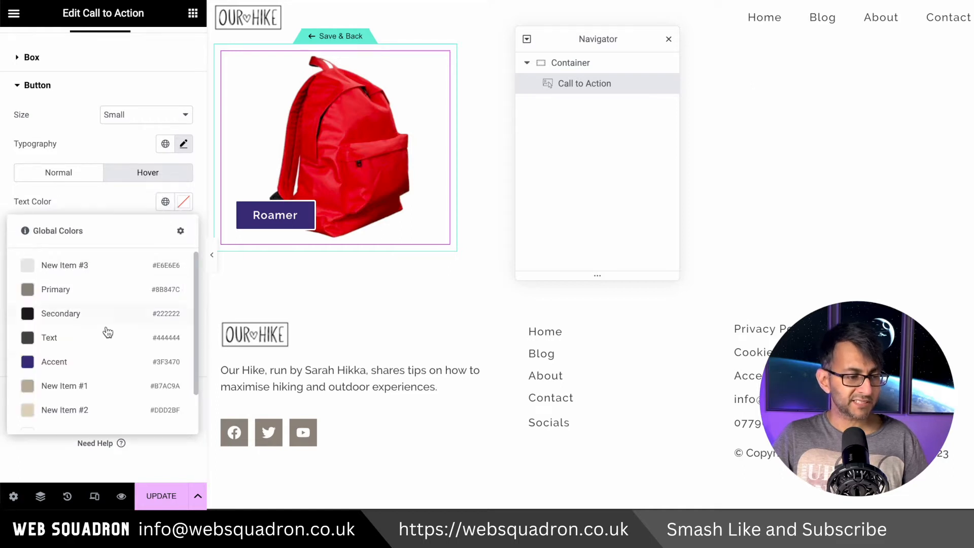
{"action": "left_click", "coordinate": [98, 371]}
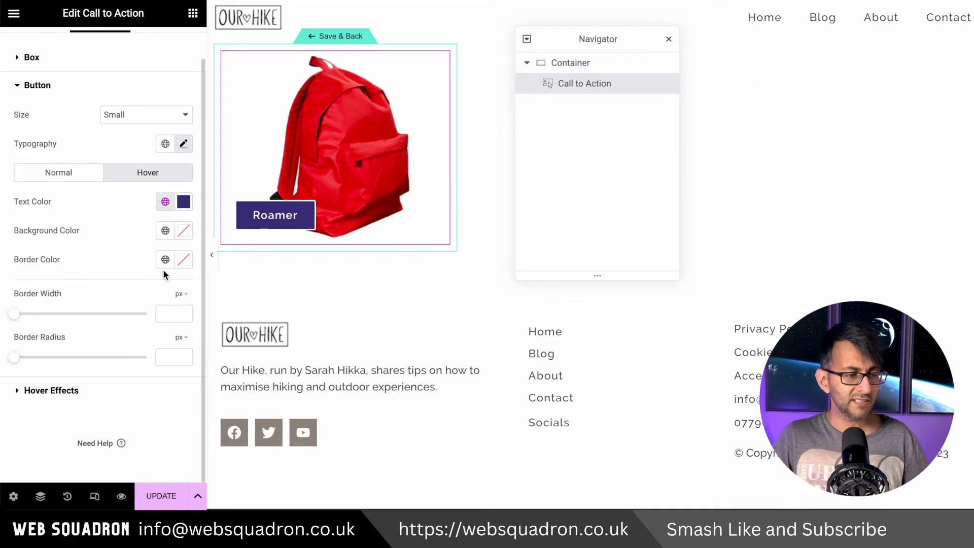
{"action": "left_click", "coordinate": [165, 231]}
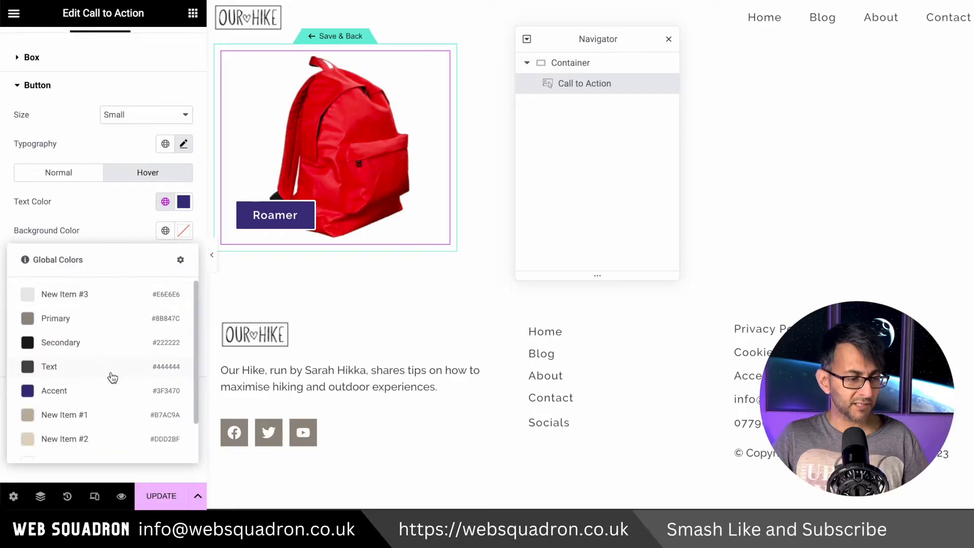
{"action": "scroll", "coordinate": [81, 436], "scroll_direction": "down", "scroll_amount": 1}
{"action": "left_click", "coordinate": [81, 451]}
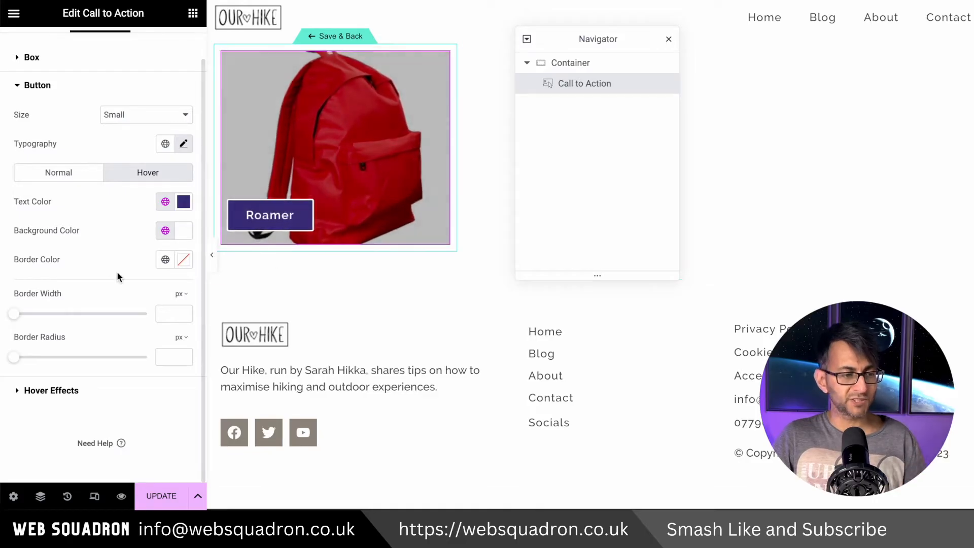
Set both the content and background hover animations of the Call to Action to None
{"action": "left_click", "coordinate": [96, 400]}
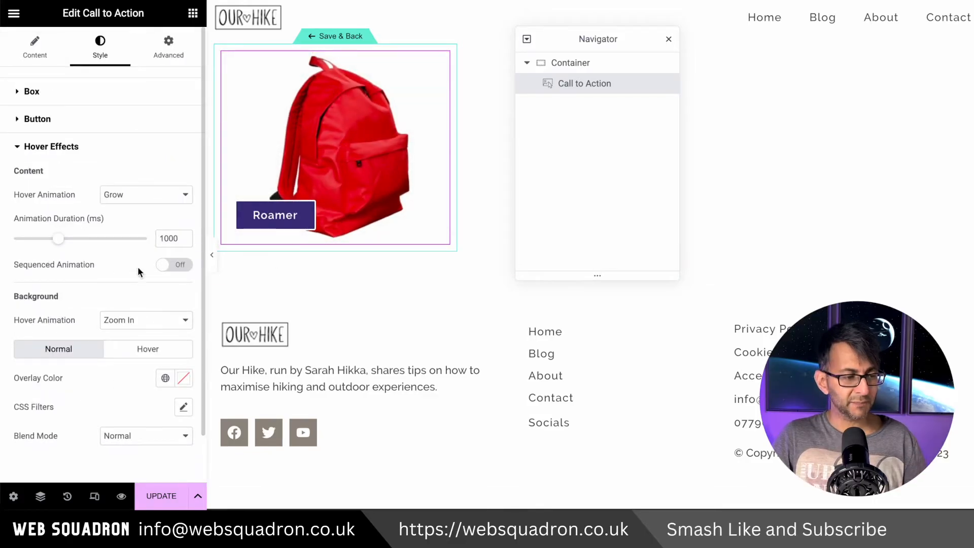
{"action": "left_click", "coordinate": [139, 194]}
{"action": "left_click", "coordinate": [140, 47]}
{"action": "left_click", "coordinate": [139, 251]}
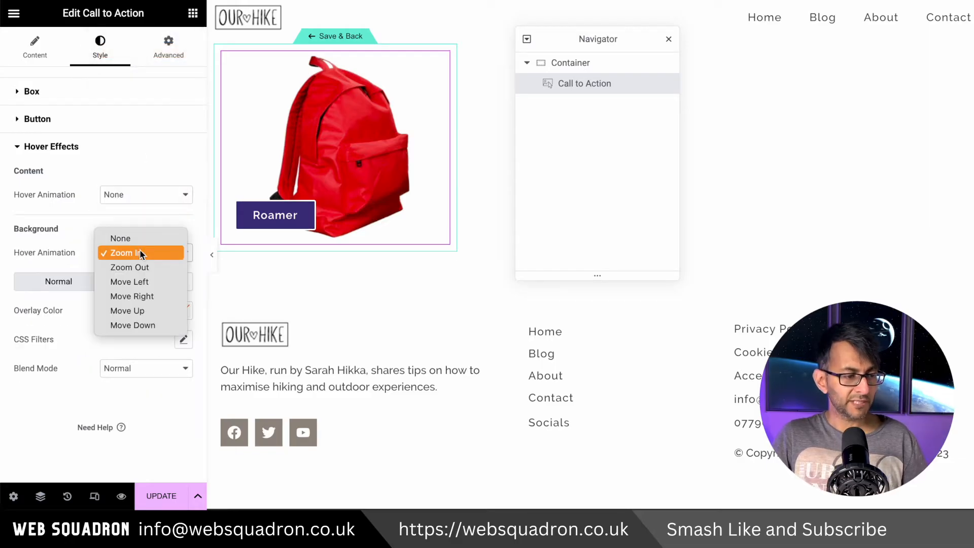
{"action": "left_click", "coordinate": [142, 241]}
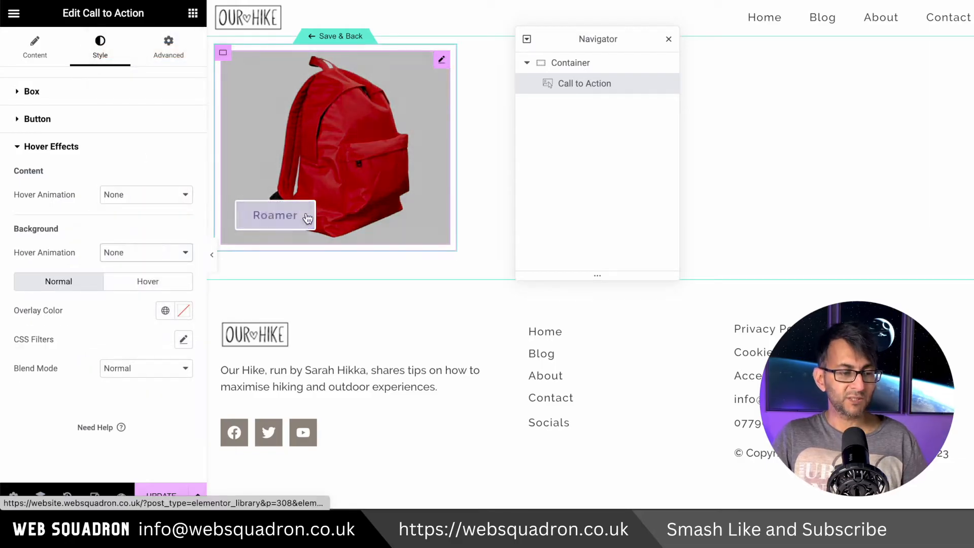
Append ">" after the Product Title dynamic tag in the Call to Action's button text
{"action": "left_click", "coordinate": [45, 60]}
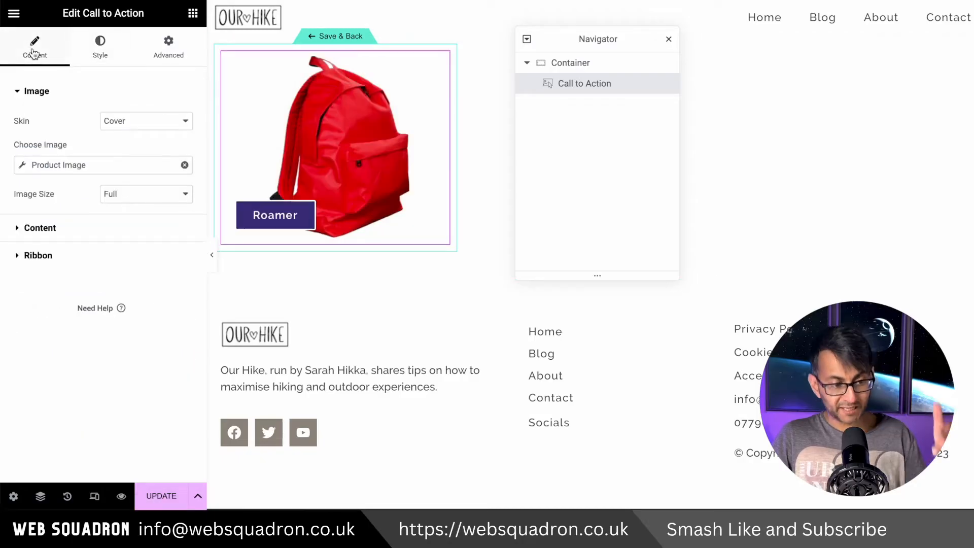
{"action": "left_click", "coordinate": [23, 227]}
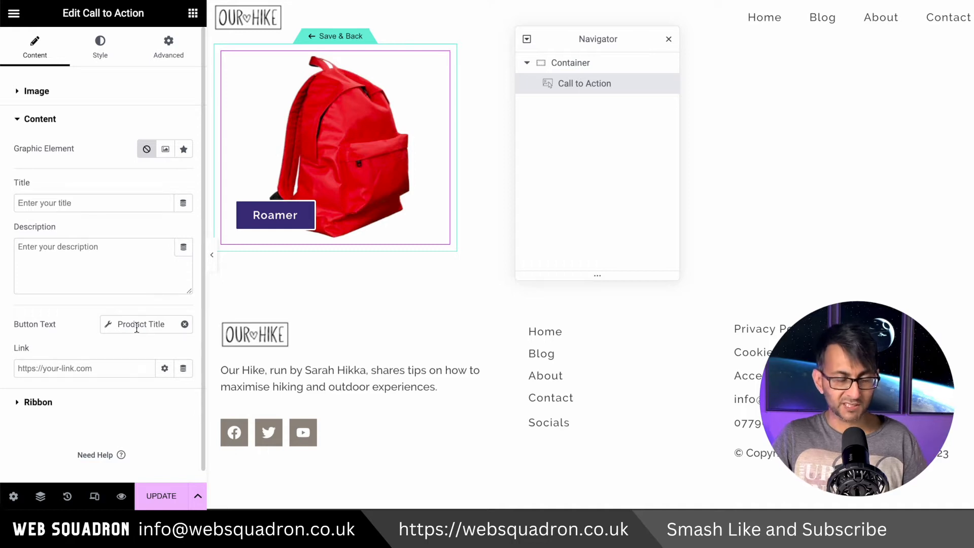
{"action": "left_click", "coordinate": [108, 324]}
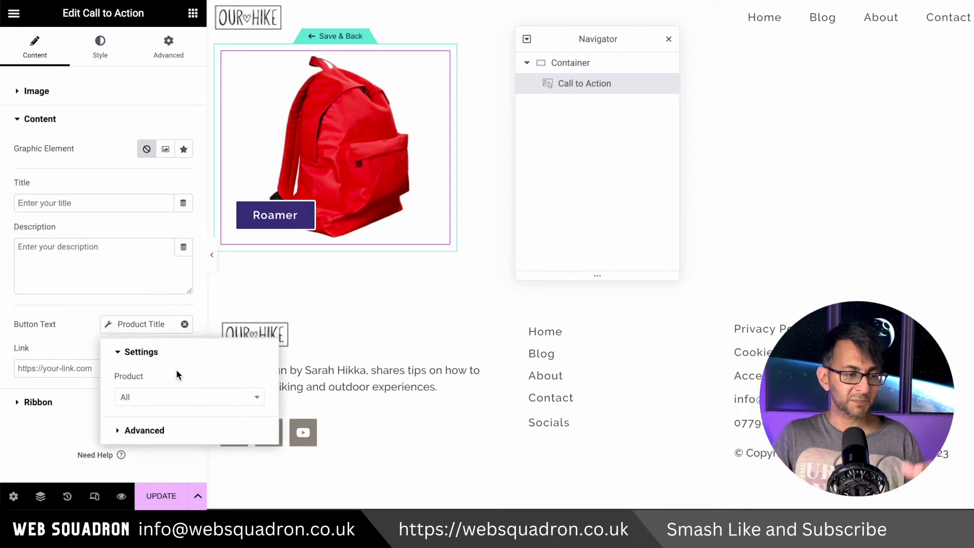
{"action": "scroll", "coordinate": [152, 284], "scroll_direction": "down", "scroll_amount": 1}
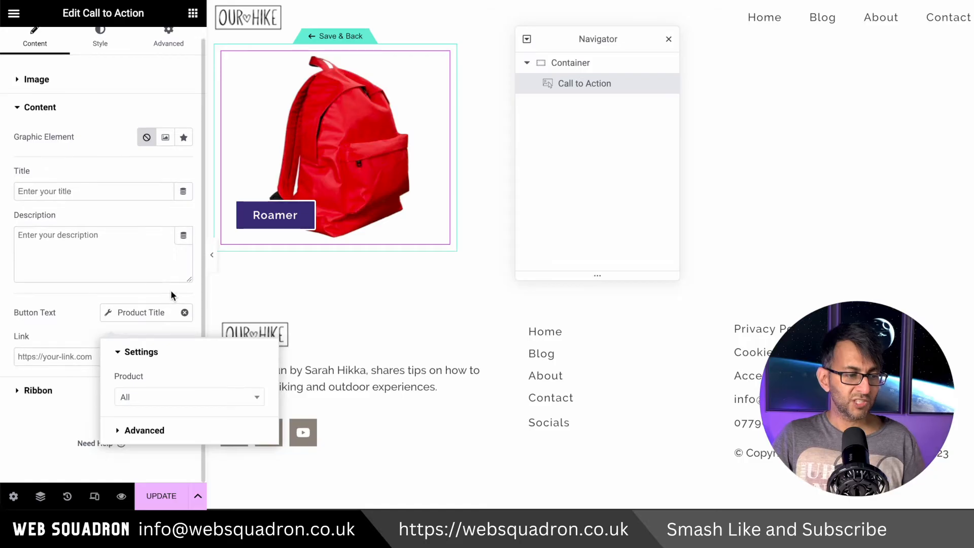
{"action": "left_click", "coordinate": [212, 402]}
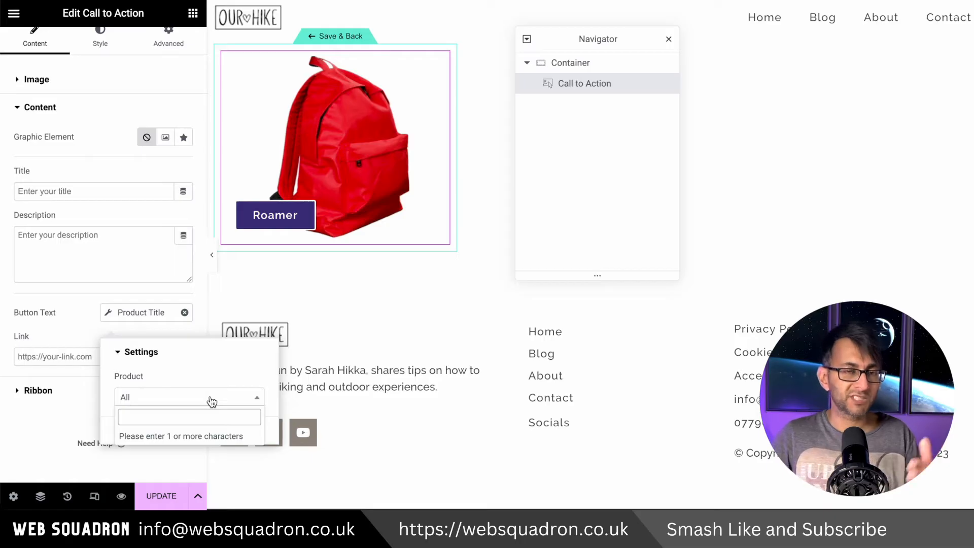
{"action": "left_click", "coordinate": [122, 353]}
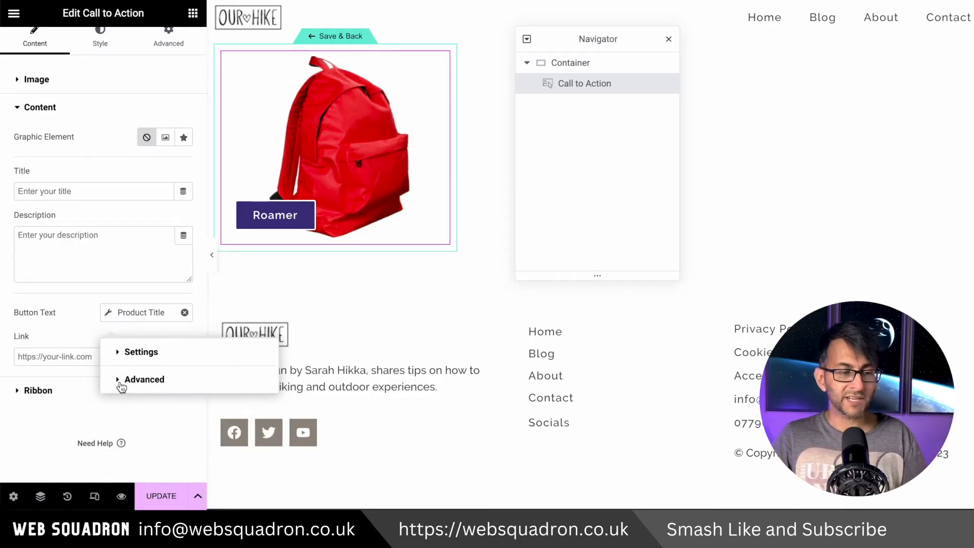
{"action": "left_click", "coordinate": [125, 381]}
{"action": "left_click", "coordinate": [206, 438]}
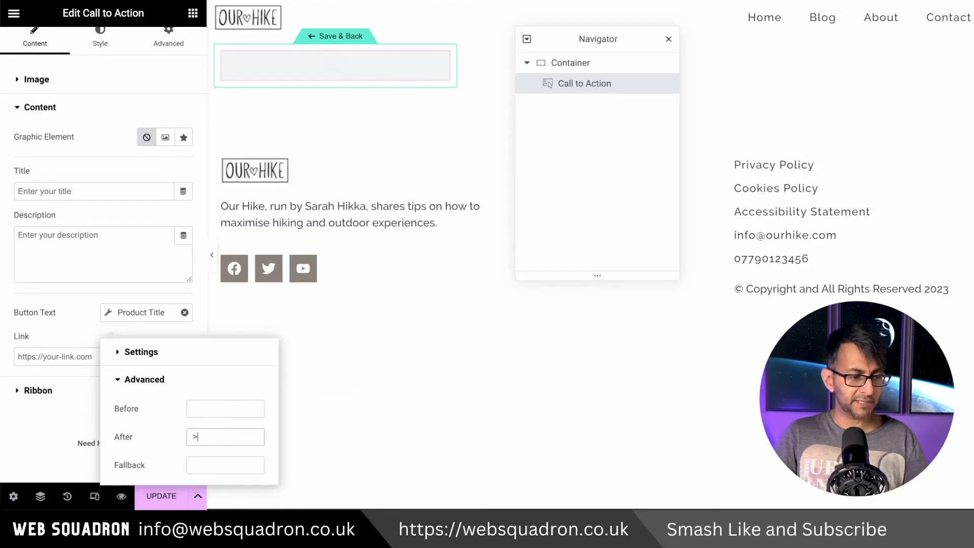
{"action": "left_click", "coordinate": [162, 253]}
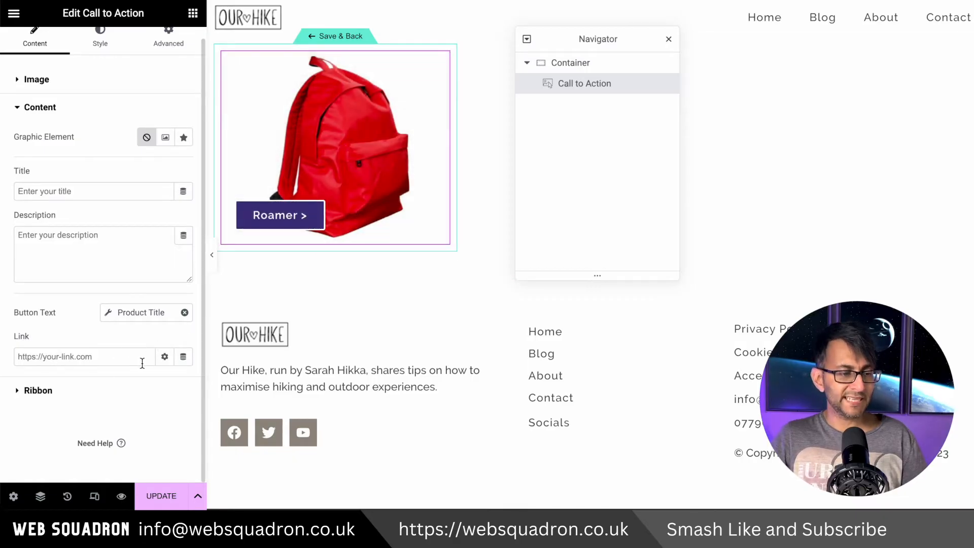
Link the Call to Action to the Post URL dynamic tag and apply the link to the Whole Box
{"action": "left_click", "coordinate": [183, 358]}
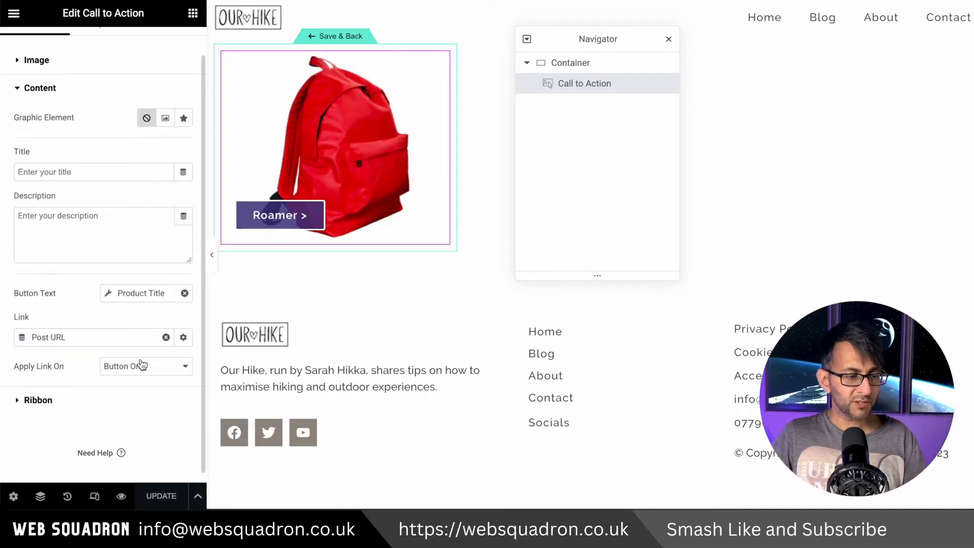
{"action": "left_click", "coordinate": [141, 360]}
{"action": "left_click", "coordinate": [144, 352]}
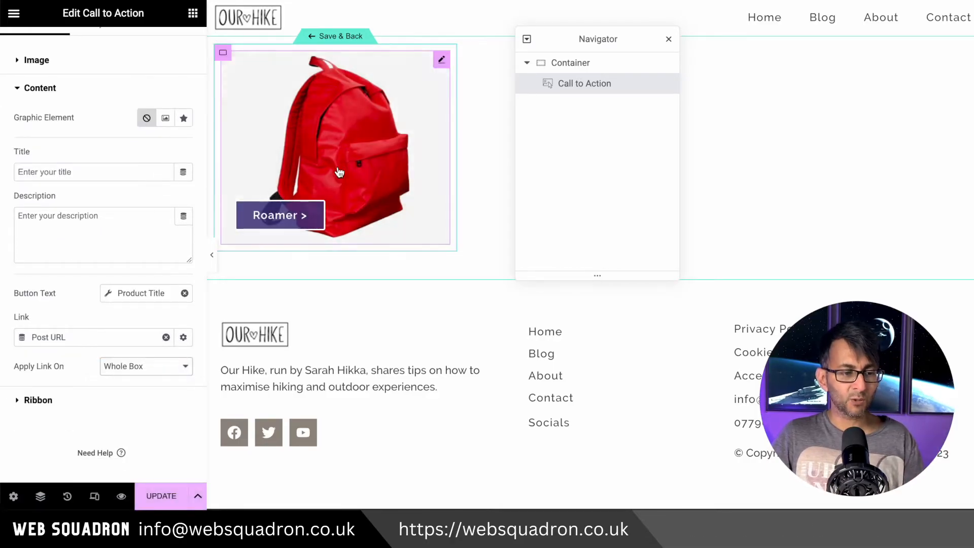
Update the loop item template and open the Roamer product from the live products archive to test the link
{"action": "left_click", "coordinate": [162, 495]}
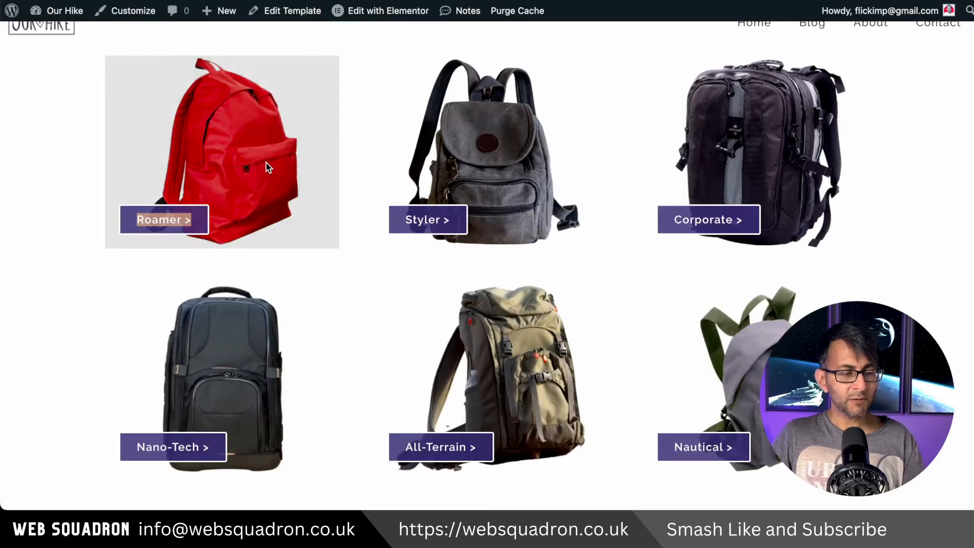
{"action": "scroll", "coordinate": [268, 168], "scroll_direction": "up", "scroll_amount": 1}
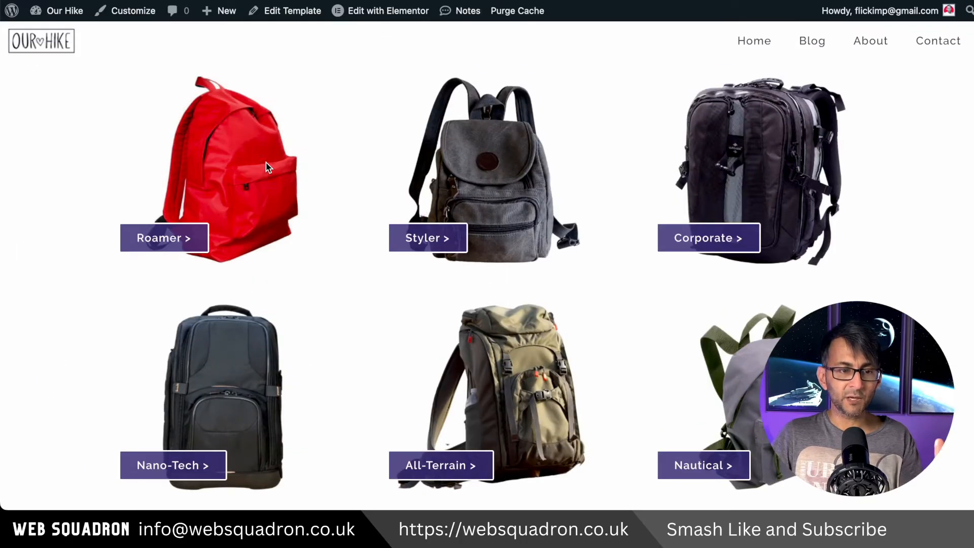
{"action": "left_click", "coordinate": [220, 154]}
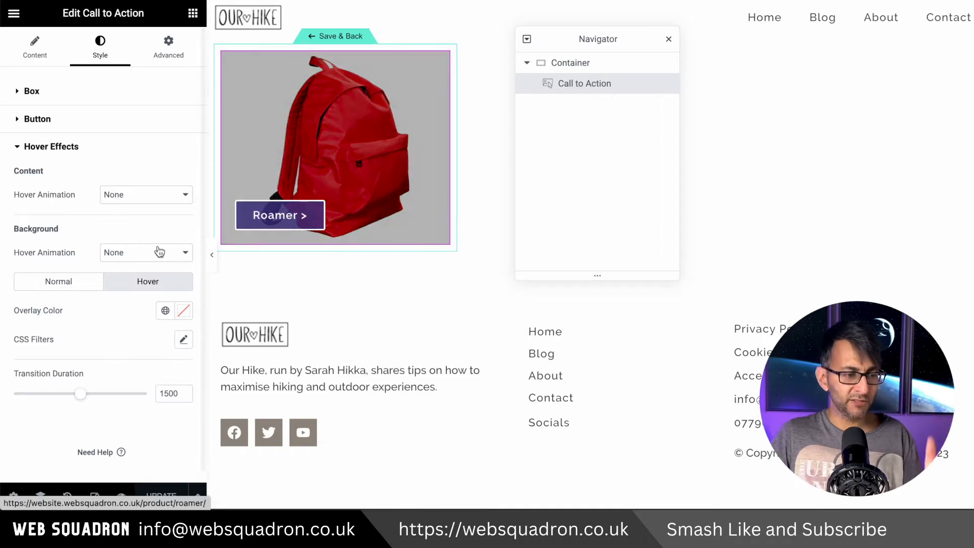
Make the Call to Action's hover overlay color fully transparent (#02010100)
{"action": "left_click", "coordinate": [183, 310]}
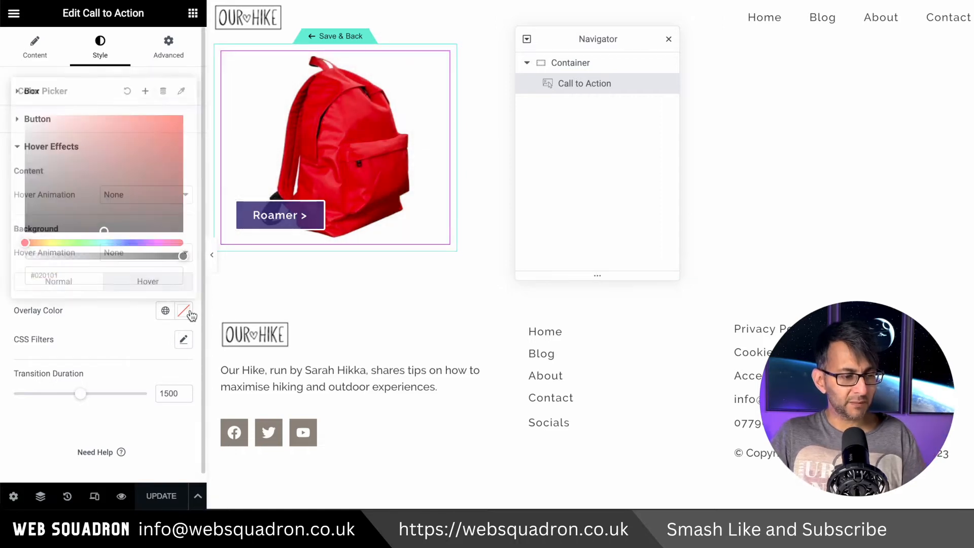
{"action": "left_click_drag", "start_coordinate": [181, 256], "coordinate": [5, 262]}
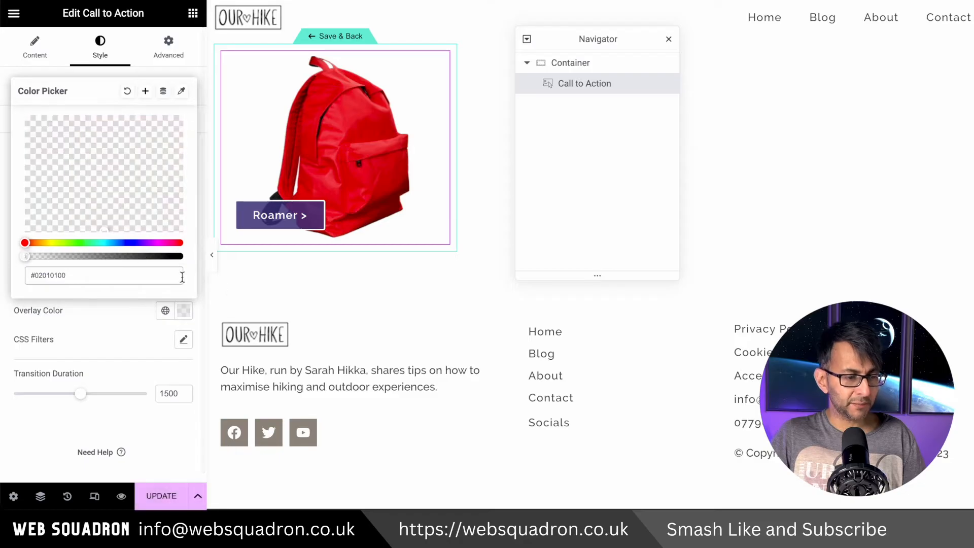
{"action": "left_click", "coordinate": [226, 284]}
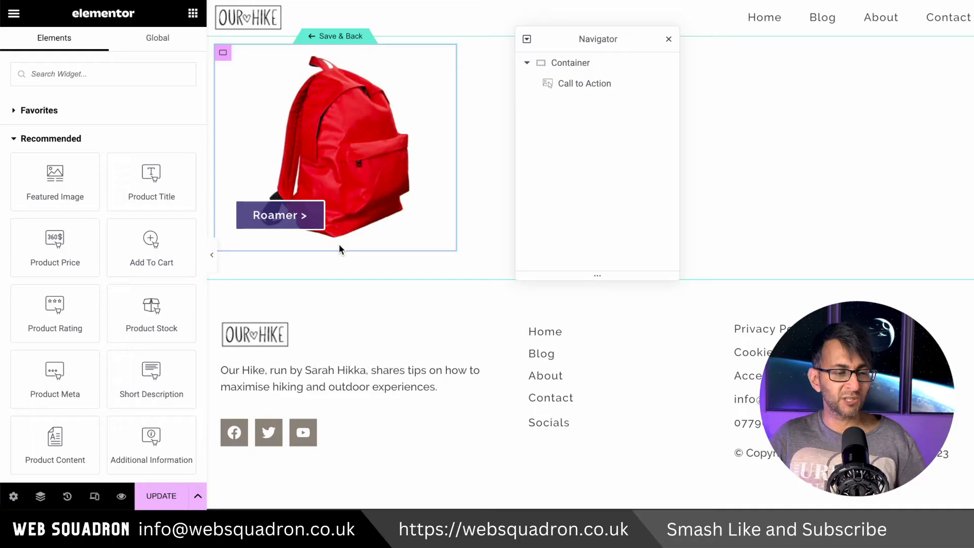
Add a Text Editor widget below the Call to Action with 20 px right and left margins
{"action": "scroll", "coordinate": [206, 69], "scroll_direction": "down", "scroll_amount": 3}
{"action": "scroll", "coordinate": [205, 96], "scroll_direction": "down", "scroll_amount": 6}
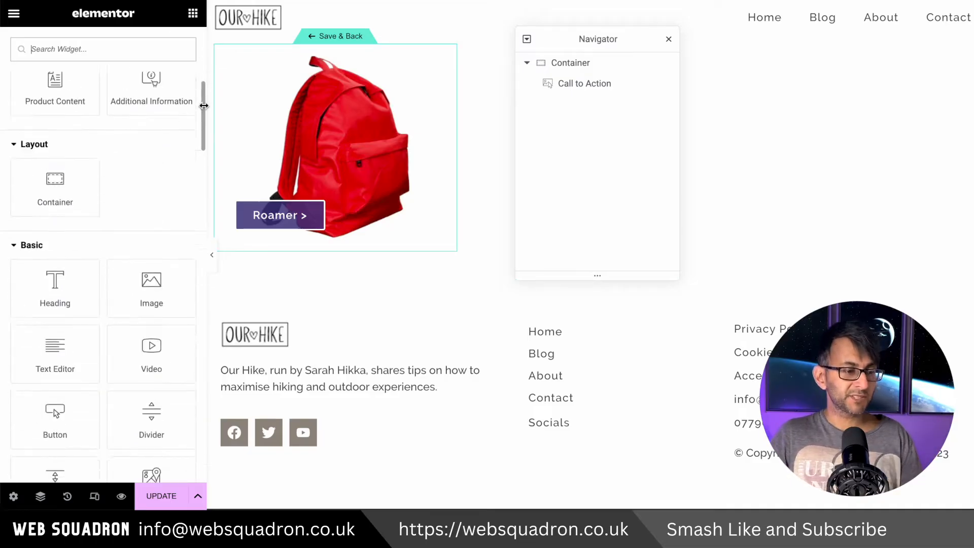
{"action": "left_click_drag", "start_coordinate": [55, 251], "coordinate": [299, 247]}
{"action": "type", "text": "20"}
{"action": "key", "text": "Tab"}
{"action": "key", "text": "Tab"}
{"action": "type", "text": "20"}
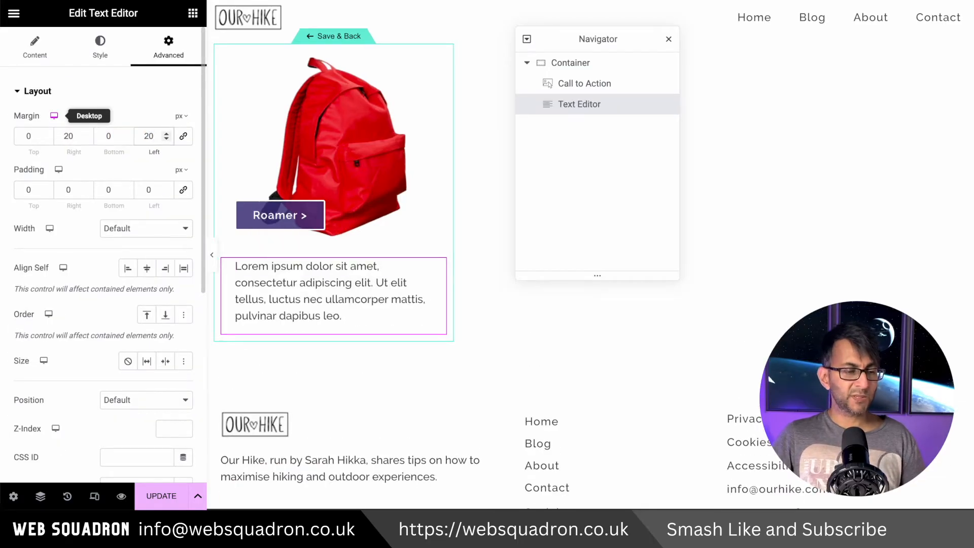
Replace the Text Editor's content with the WooCommerce Product Terms dynamic tag
{"action": "left_click", "coordinate": [35, 49]}
{"action": "left_click", "coordinate": [182, 128]}
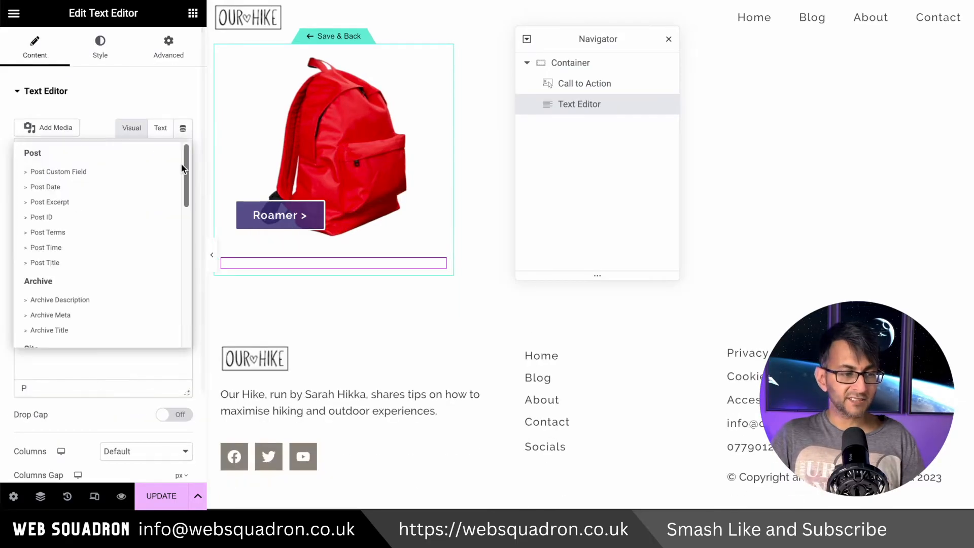
{"action": "left_click_drag", "start_coordinate": [186, 160], "coordinate": [188, 306]}
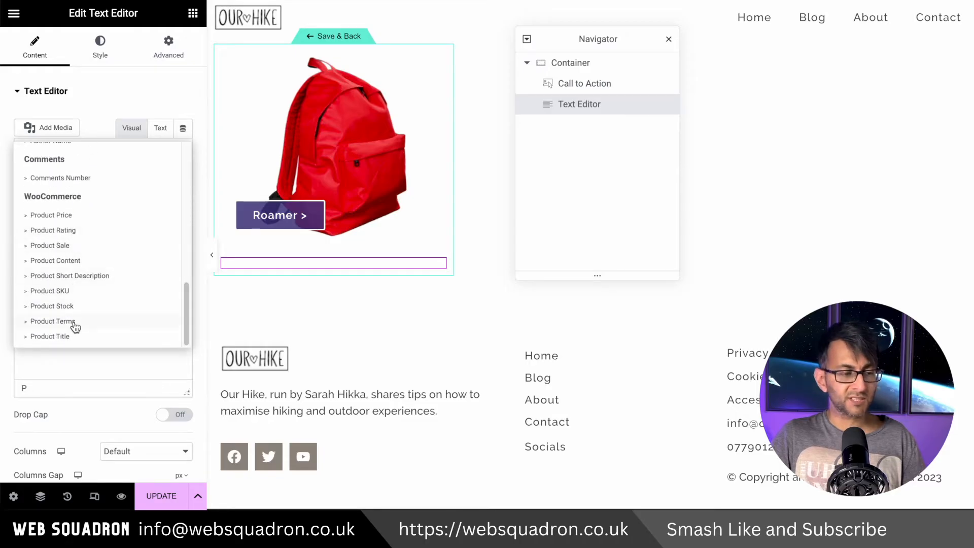
{"action": "left_click", "coordinate": [53, 322]}
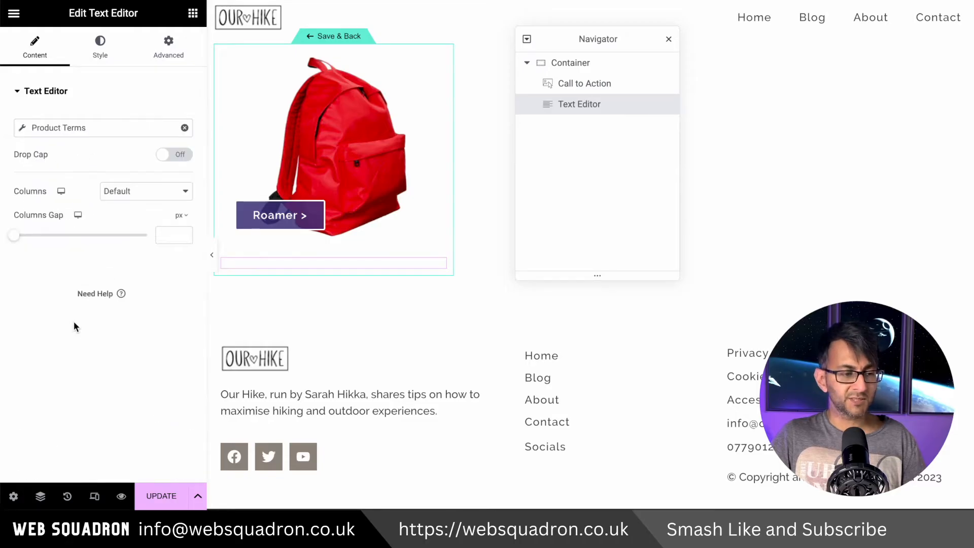
Re-enter a comma as the Product Terms separator and open the tag's before, after and fallback text options
{"action": "left_click", "coordinate": [22, 127]}
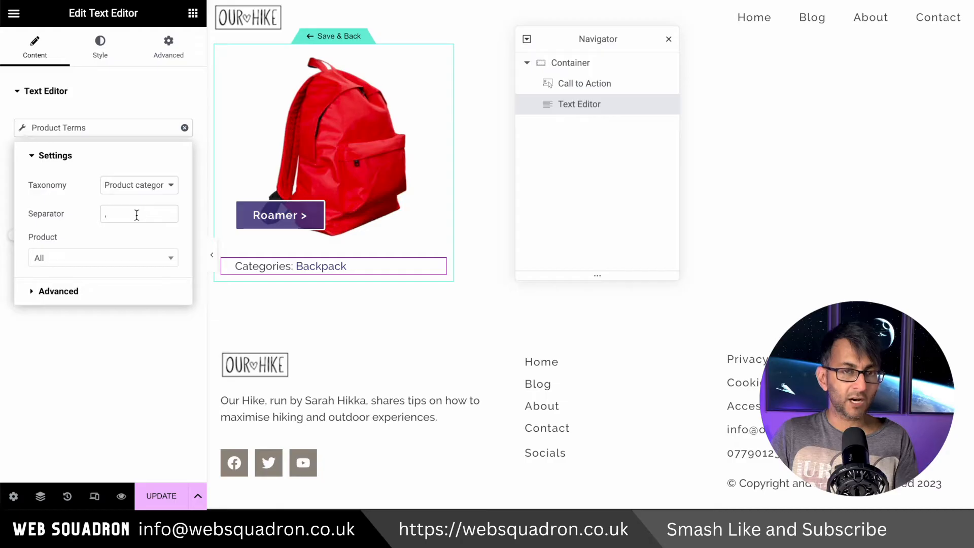
{"action": "key", "text": "BackSpace"}
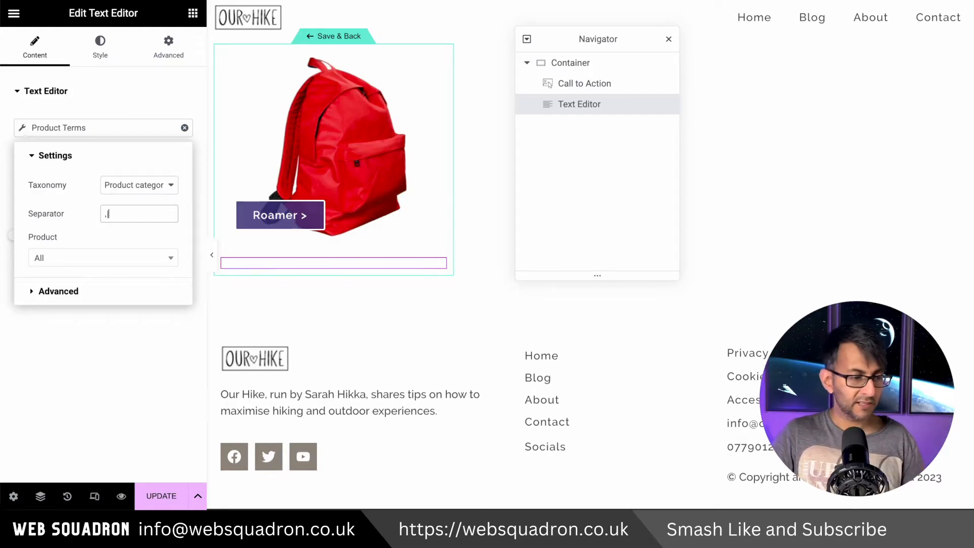
{"action": "key", "text": "BackSpace"}
{"action": "type", "text": ","}
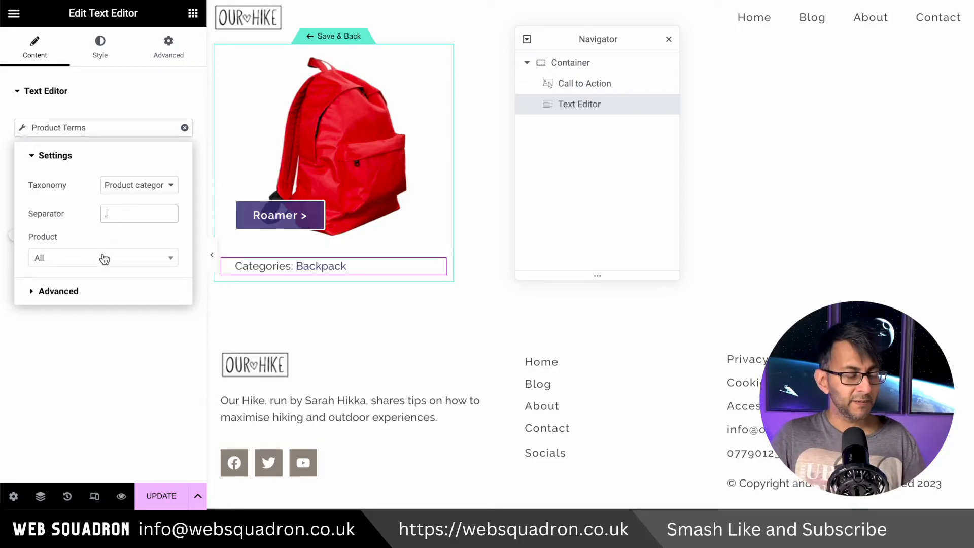
{"action": "left_click", "coordinate": [109, 259]}
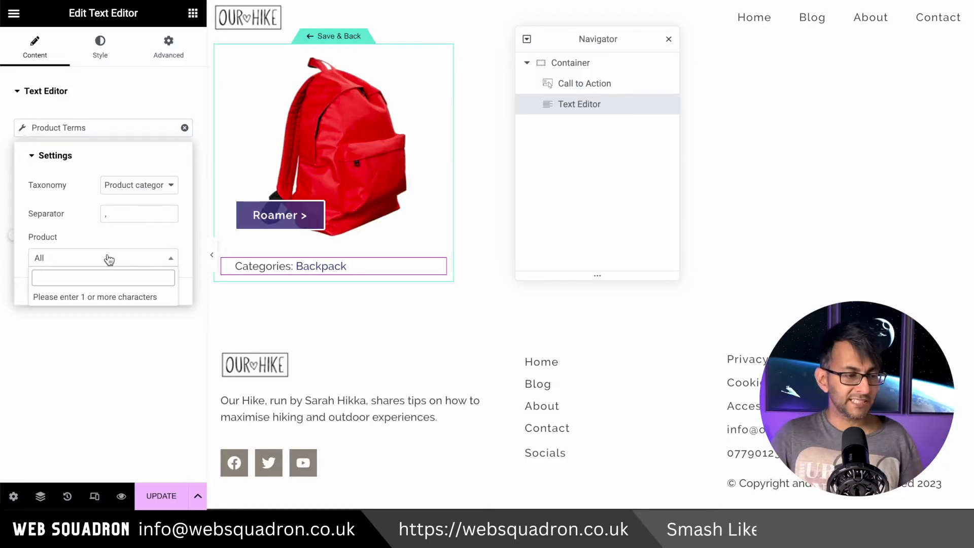
{"action": "left_click", "coordinate": [110, 238]}
{"action": "left_click", "coordinate": [74, 299]}
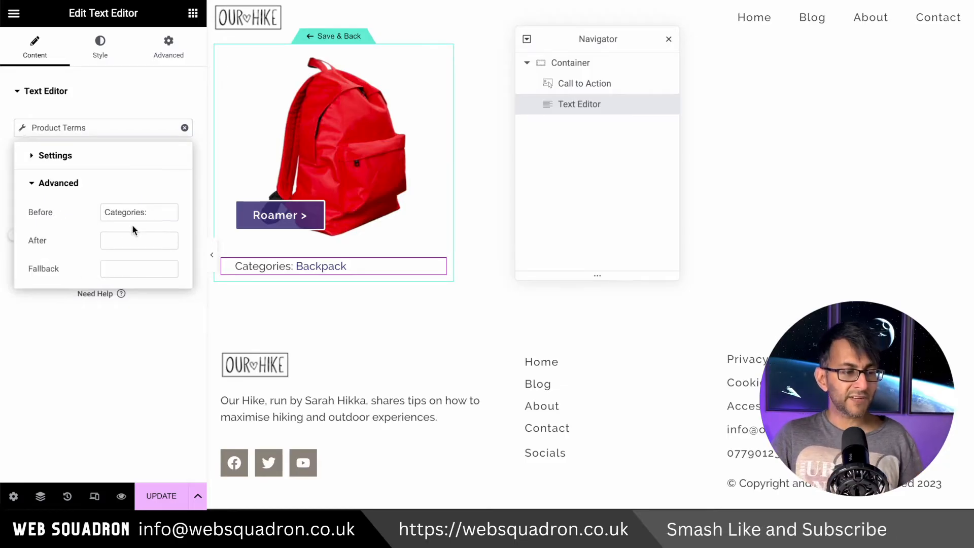
Clear the "Categories:" text placed before the Product Terms
{"action": "left_click_drag", "start_coordinate": [152, 212], "coordinate": [96, 206]}
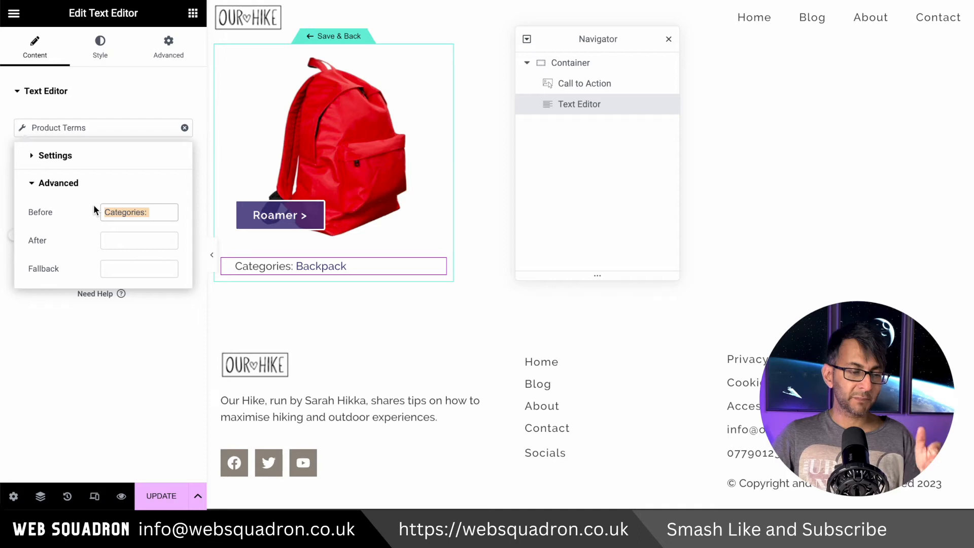
{"action": "key", "text": "BackSpace"}
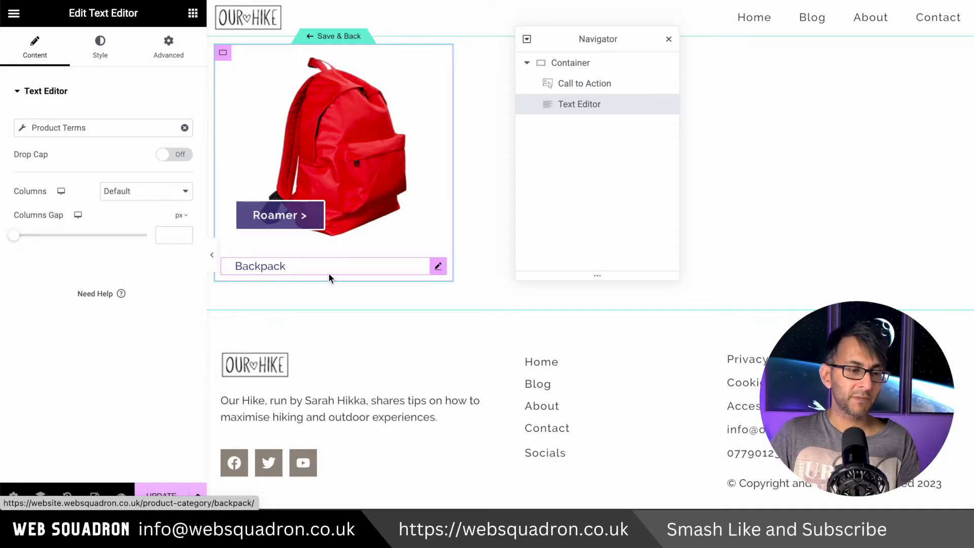
{"action": "right_click", "coordinate": [340, 266]}
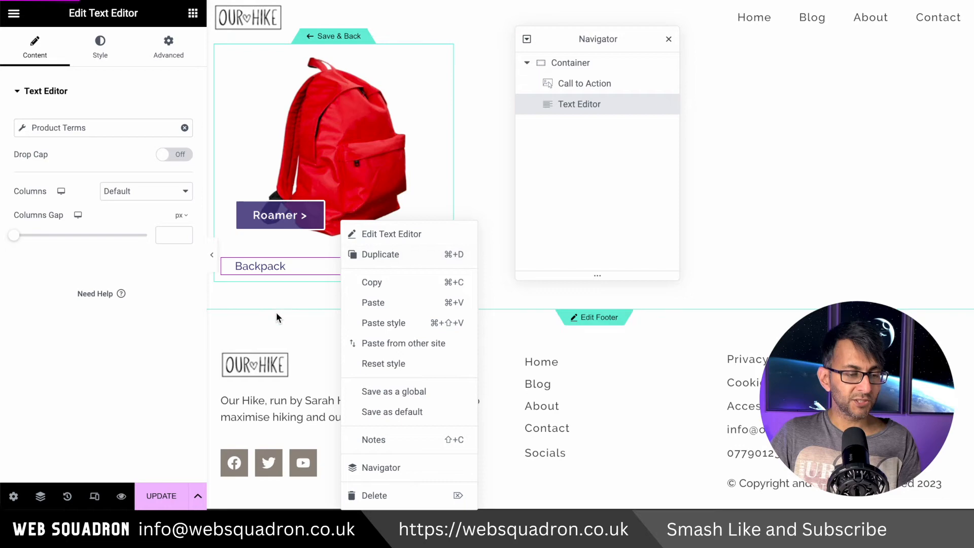
{"action": "left_click", "coordinate": [278, 312]}
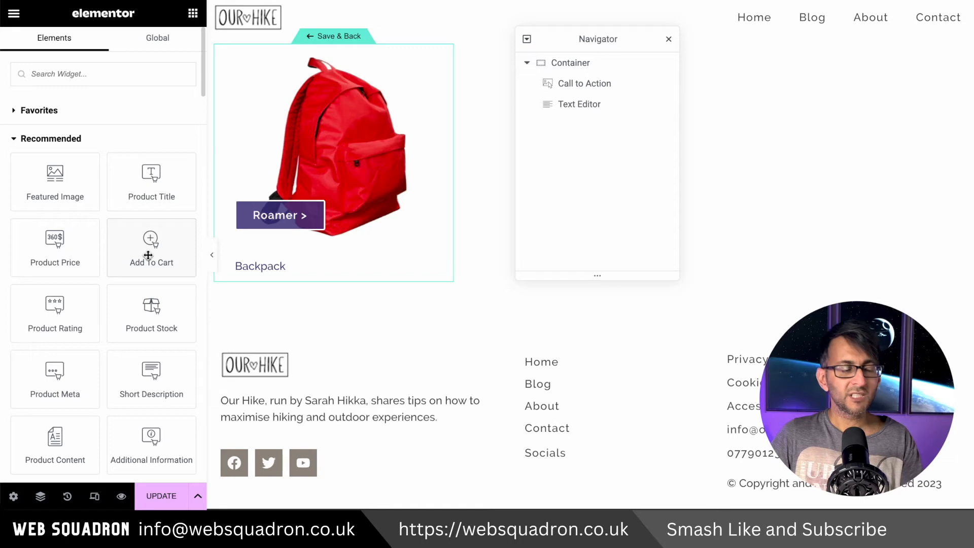
Add a Product Price widget below the product terms with a 20 px left margin
{"action": "left_click_drag", "start_coordinate": [53, 246], "coordinate": [409, 274]}
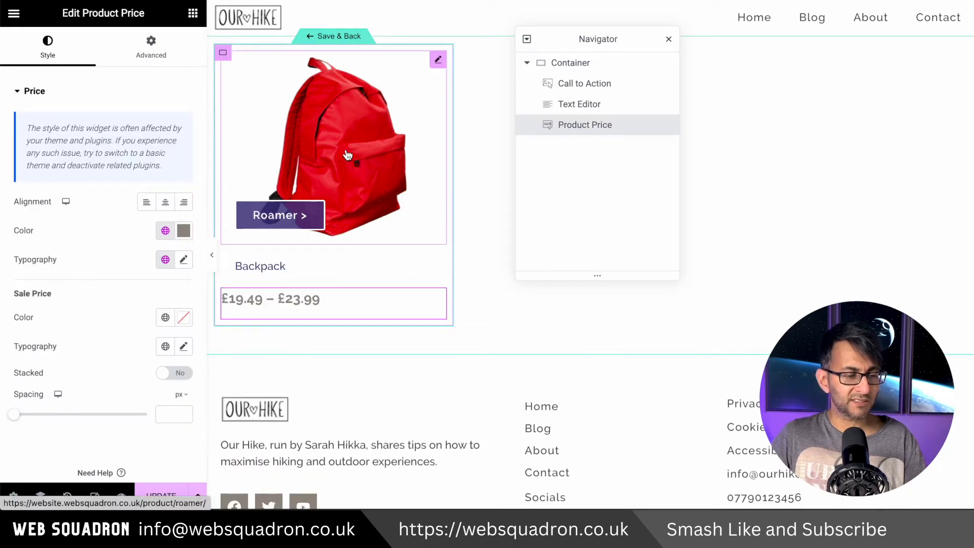
{"action": "left_click", "coordinate": [151, 48]}
{"action": "left_click", "coordinate": [104, 136]}
{"action": "left_click_drag", "start_coordinate": [153, 137], "coordinate": [135, 131]}
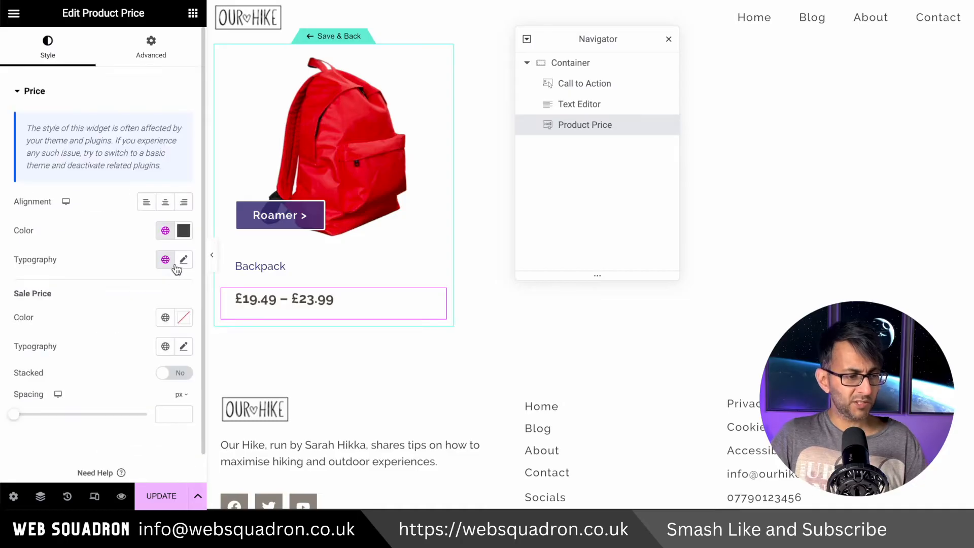
Make the Product Price dark grey, with a 1 rem font size, 500 (Medium) weight and 1 px letter spacing
{"action": "left_click", "coordinate": [179, 264]}
{"action": "left_click", "coordinate": [159, 367]}
{"action": "type", "text": "1"}
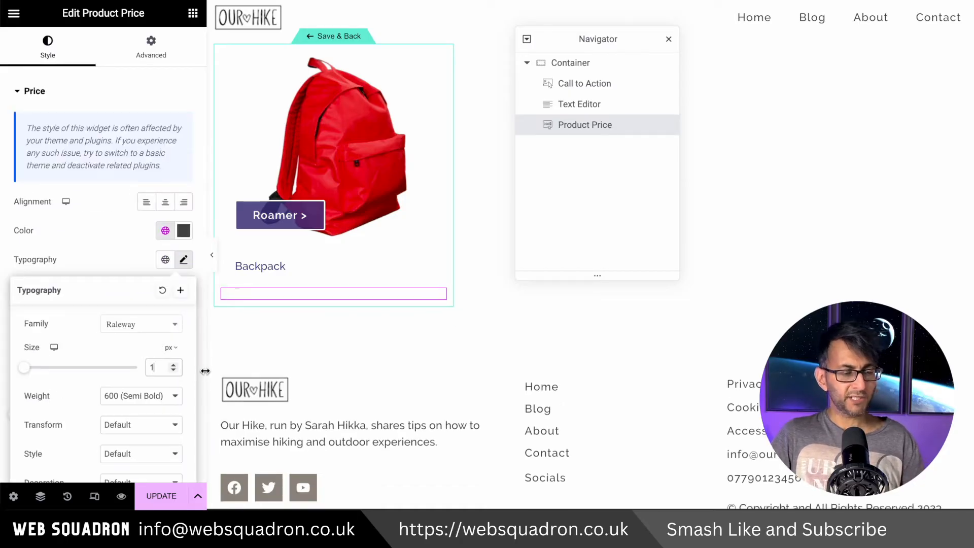
{"action": "left_click", "coordinate": [171, 347]}
{"action": "left_click", "coordinate": [172, 393]}
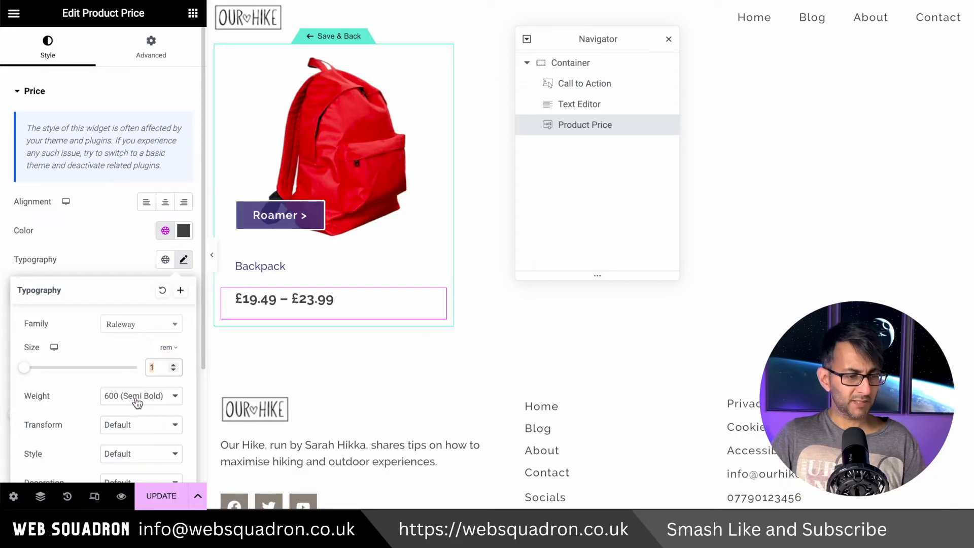
{"action": "left_click", "coordinate": [142, 396]}
{"action": "left_click", "coordinate": [139, 378]}
{"action": "scroll", "coordinate": [144, 387], "scroll_direction": "down", "scroll_amount": 2}
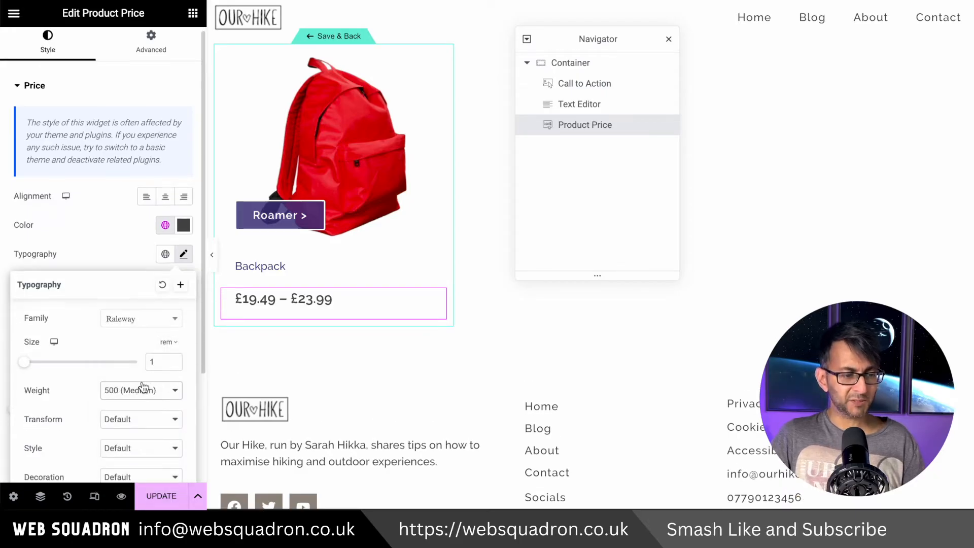
{"action": "scroll", "coordinate": [156, 461], "scroll_direction": "down", "scroll_amount": 2}
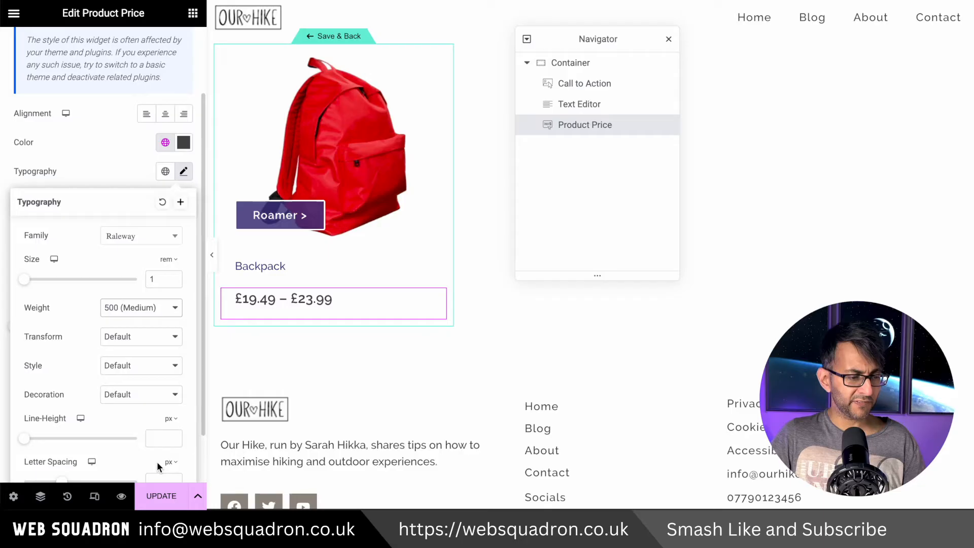
{"action": "left_click", "coordinate": [159, 419]}
{"action": "type", "text": "1"}
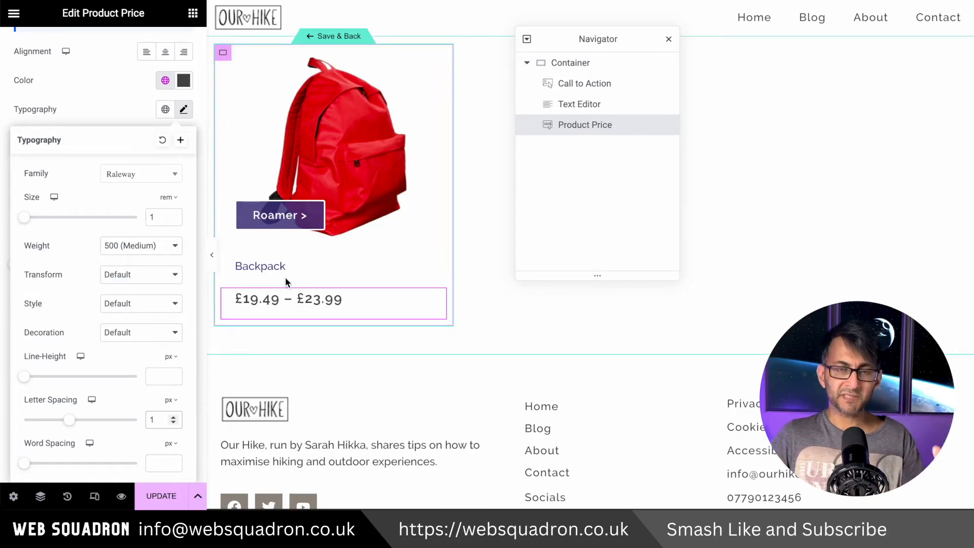
Try a 0 px gap between the container's elements
{"action": "left_click", "coordinate": [223, 52]}
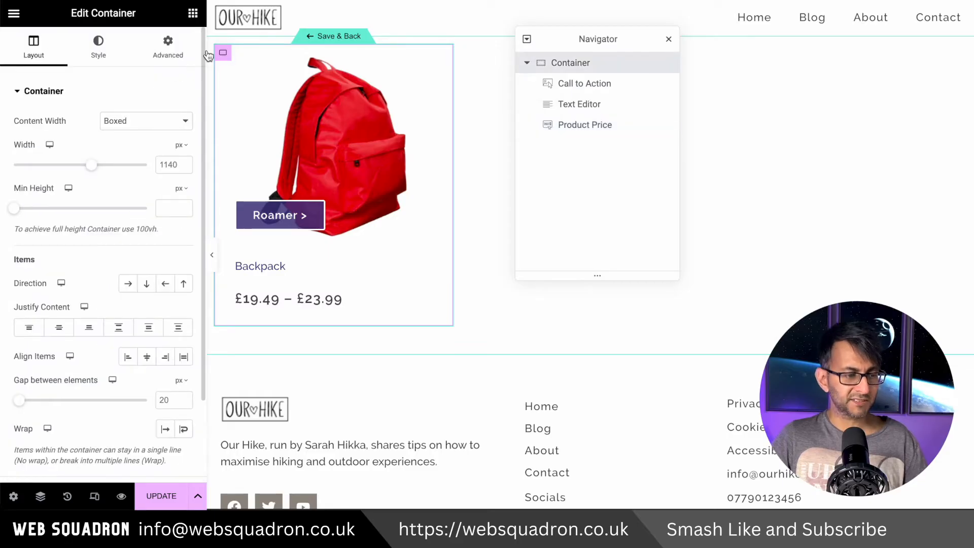
{"action": "scroll", "coordinate": [152, 360], "scroll_direction": "down", "scroll_amount": 1}
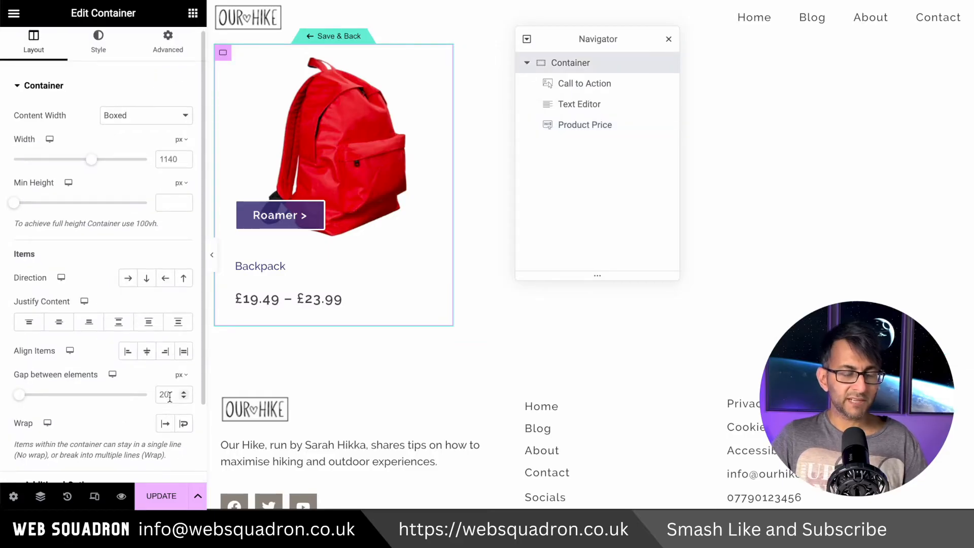
{"action": "left_click", "coordinate": [161, 395]}
{"action": "key", "text": "BackSpace"}
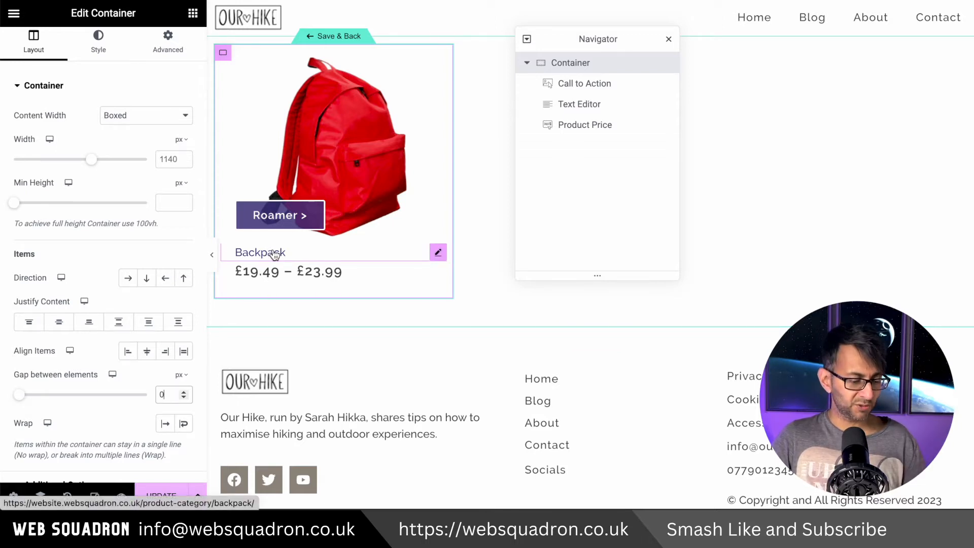
{"action": "key", "text": "BackSpace"}
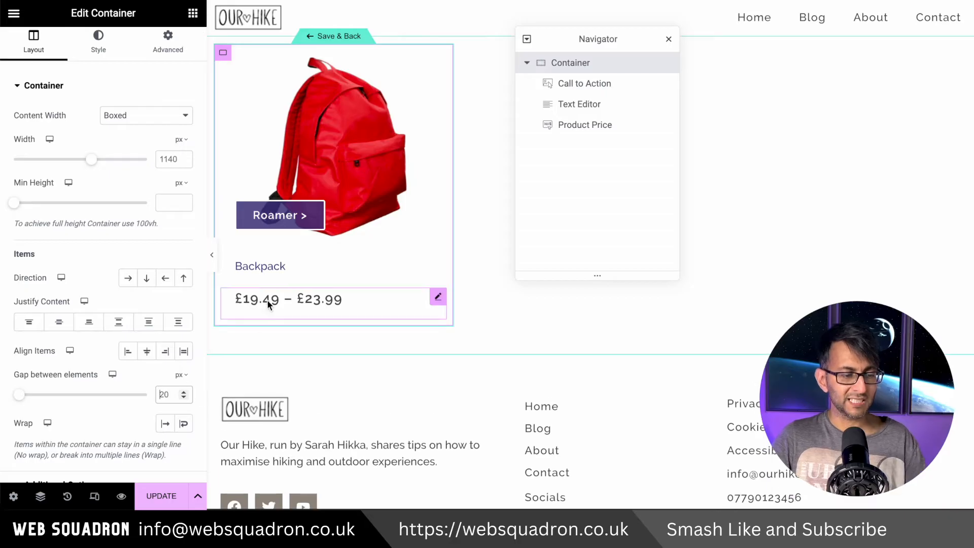
Give the Product Price a negative top margin so it sits closer to the product terms
{"action": "left_click", "coordinate": [437, 297]}
{"action": "left_click", "coordinate": [147, 51]}
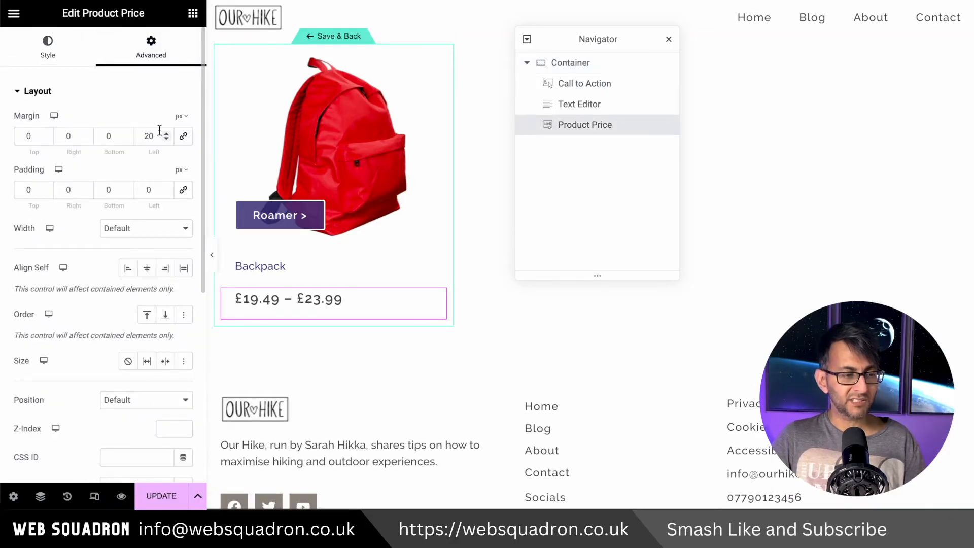
{"action": "left_click", "coordinate": [45, 138]}
{"action": "left_click", "coordinate": [45, 139]}
{"action": "left_click", "coordinate": [45, 138]}
{"action": "left_click", "coordinate": [45, 139]}
{"action": "left_click", "coordinate": [45, 139]}
{"action": "left_click", "coordinate": [45, 139]}
{"action": "left_click", "coordinate": [46, 139]}
{"action": "left_click", "coordinate": [46, 138]}
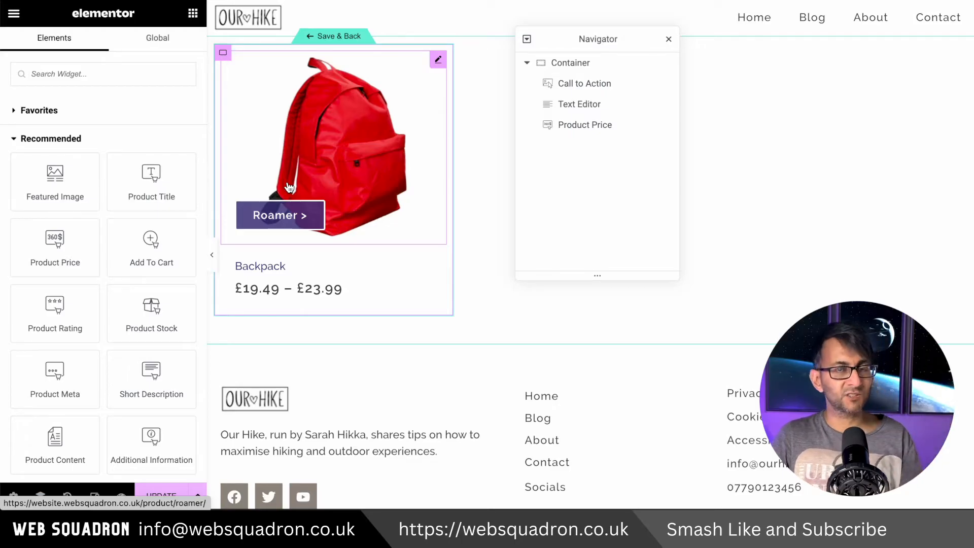
Add an Add To Cart widget below the price, update the template, and set the widget's left margin to 20 px
{"action": "left_click_drag", "start_coordinate": [152, 247], "coordinate": [374, 308]}
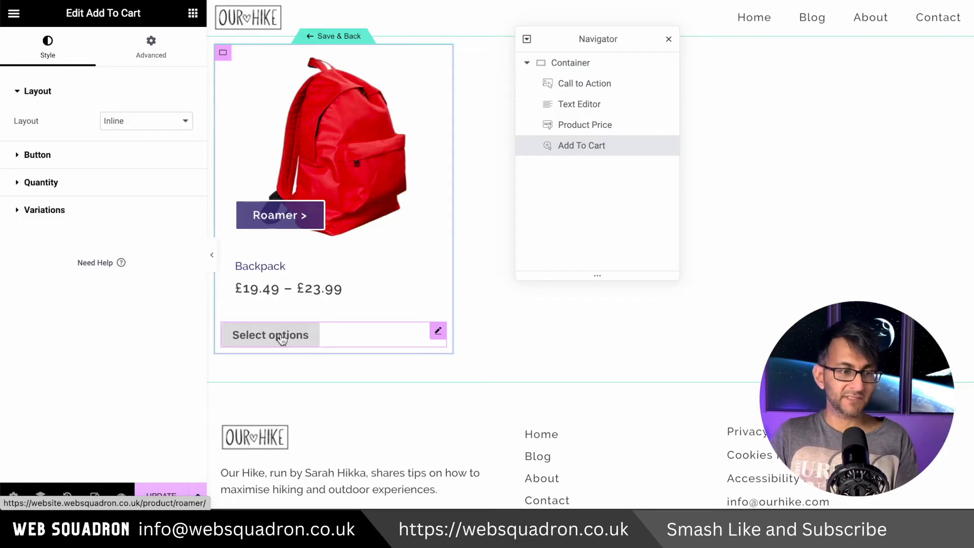
{"action": "left_click", "coordinate": [160, 495]}
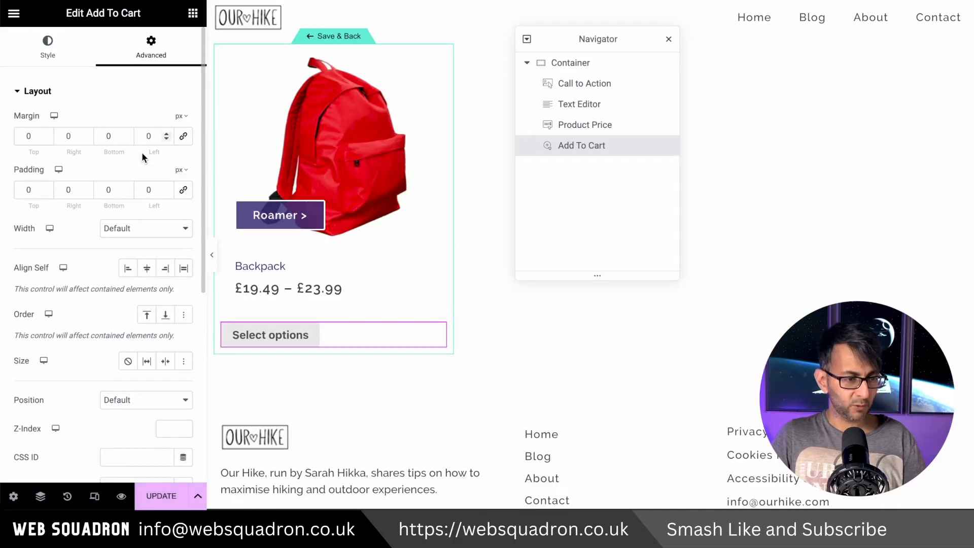
{"action": "left_click", "coordinate": [141, 136]}
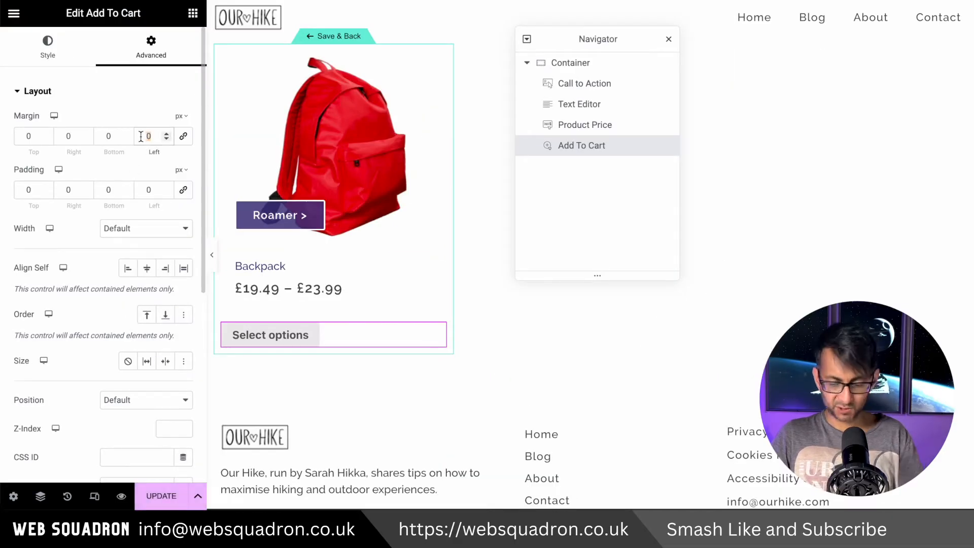
{"action": "type", "text": "20"}
Give the Add To Cart widget a negative top margin so it moves up toward the price
{"action": "left_click", "coordinate": [45, 138]}
{"action": "left_click", "coordinate": [46, 138]}
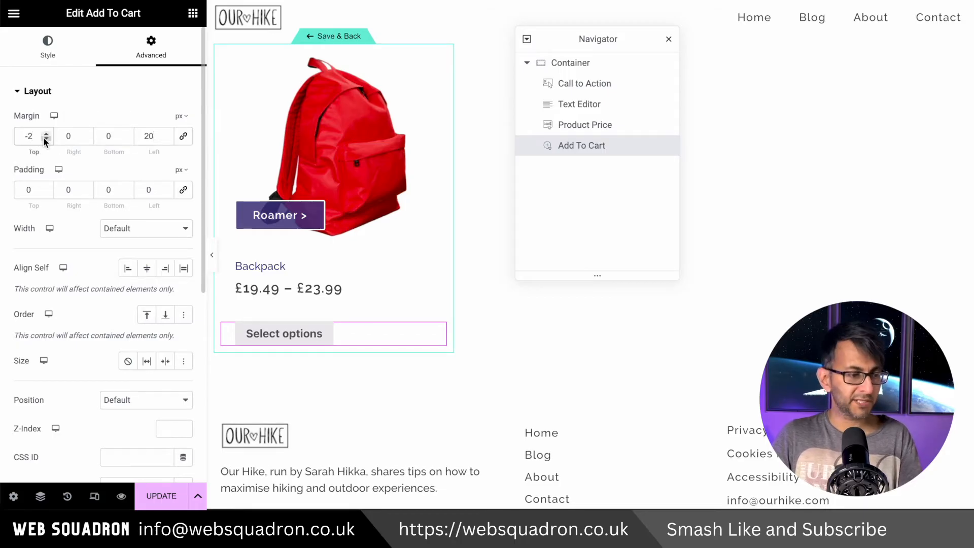
{"action": "left_click", "coordinate": [45, 138]}
{"action": "left_click", "coordinate": [45, 138]}
{"action": "left_click", "coordinate": [45, 138]}
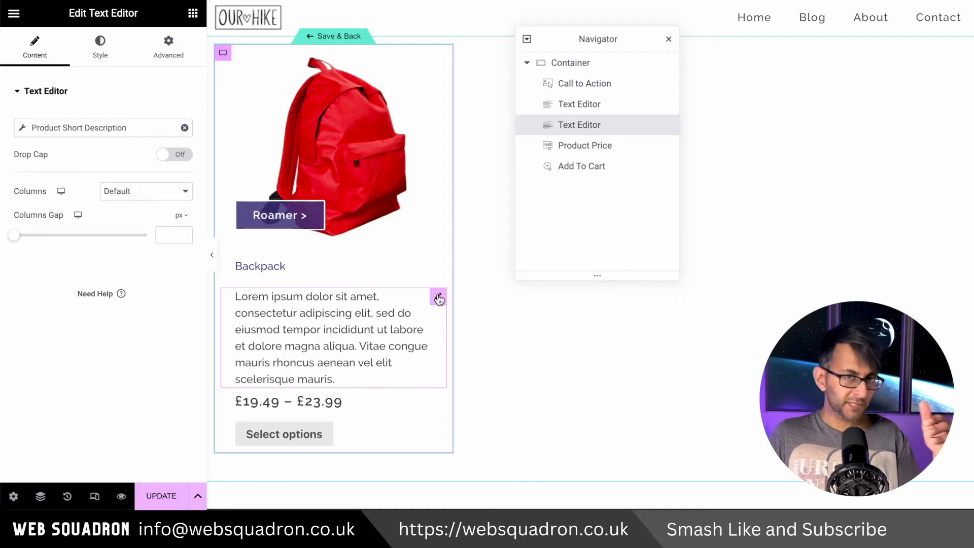
Move the Product Short Description text above the Call to Action, and delete it from the template
{"action": "left_click_drag", "start_coordinate": [438, 298], "coordinate": [458, 81]}
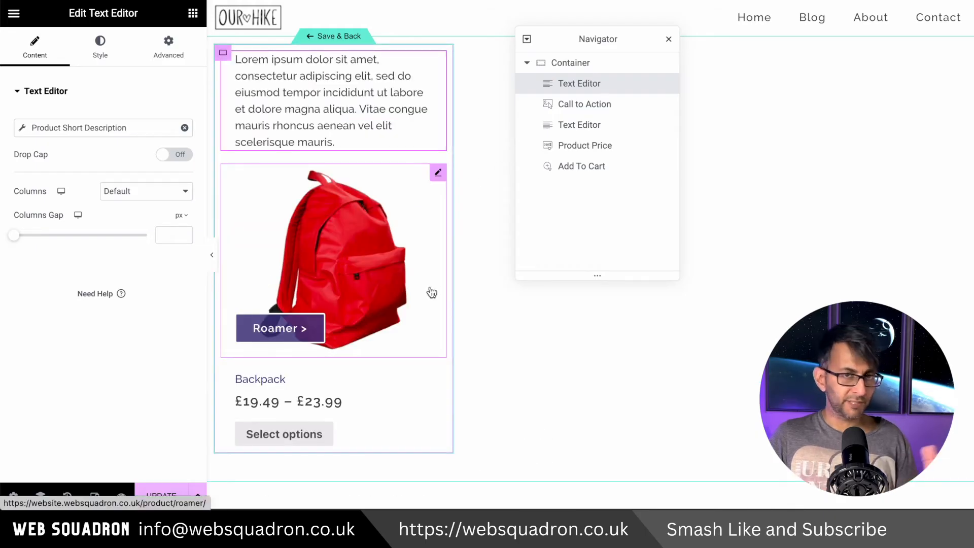
{"action": "right_click", "coordinate": [300, 107]}
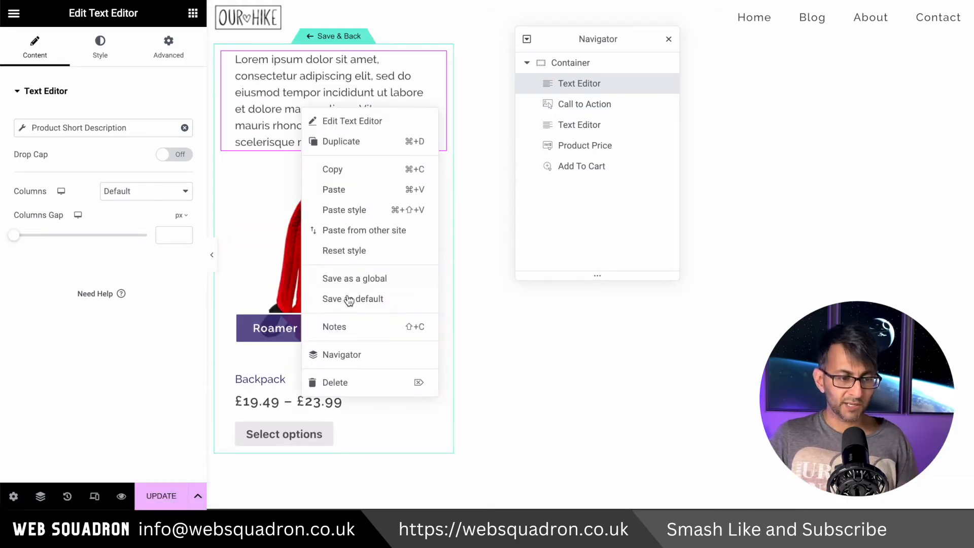
{"action": "left_click", "coordinate": [361, 381]}
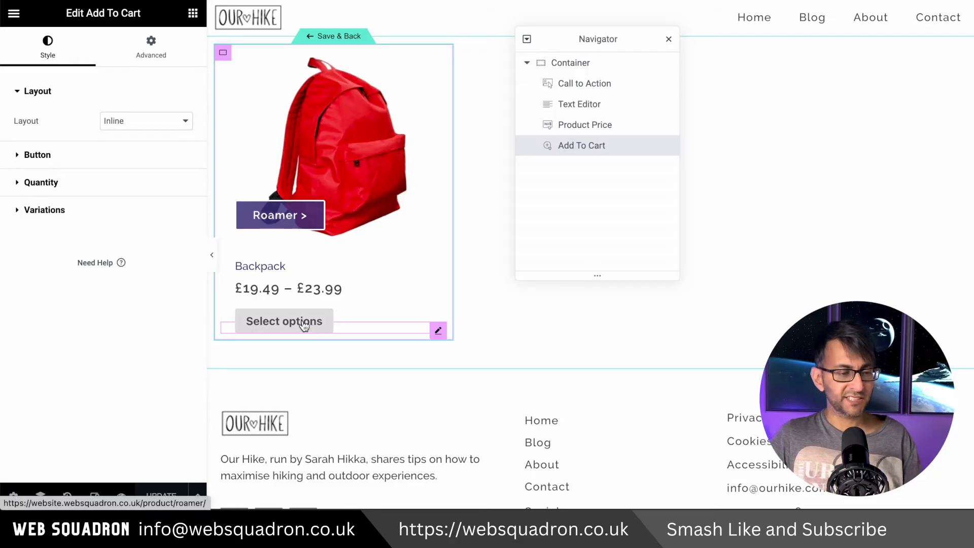
Restyle the Add To Cart button's font with a beige background, using white text on the Accent color (#3F3470) for hover
{"action": "left_click", "coordinate": [59, 155]}
{"action": "left_click", "coordinate": [184, 259]}
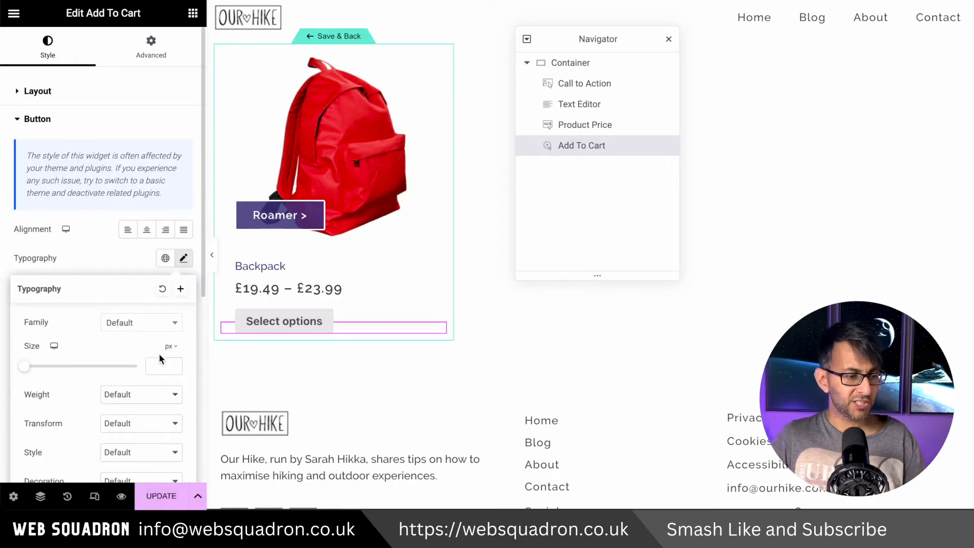
{"action": "left_click", "coordinate": [141, 327]}
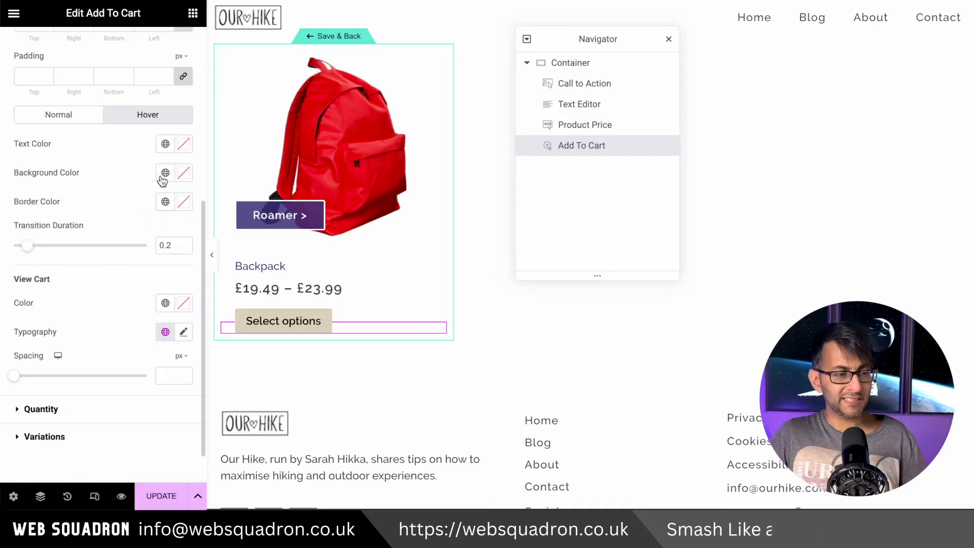
{"action": "left_click", "coordinate": [165, 173]}
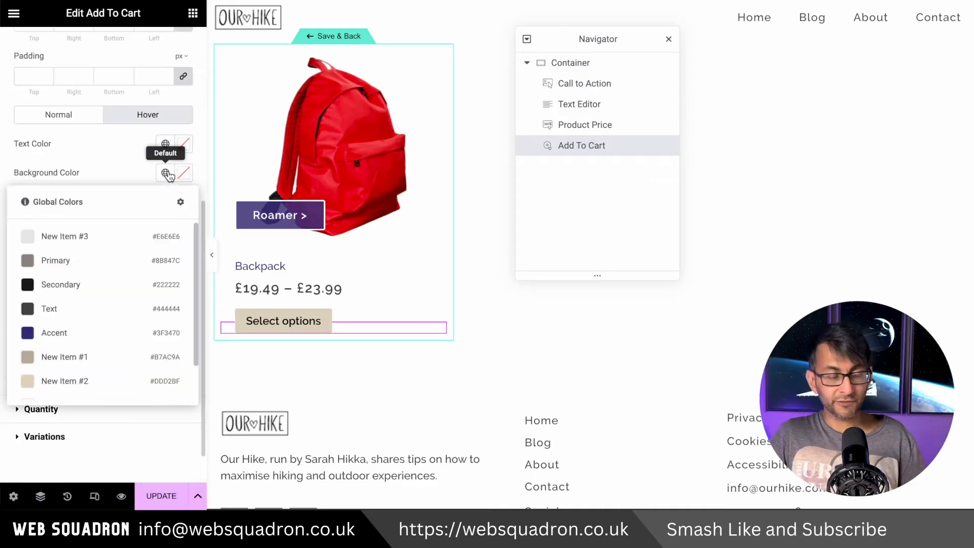
{"action": "scroll", "coordinate": [104, 380], "scroll_direction": "down", "scroll_amount": 2}
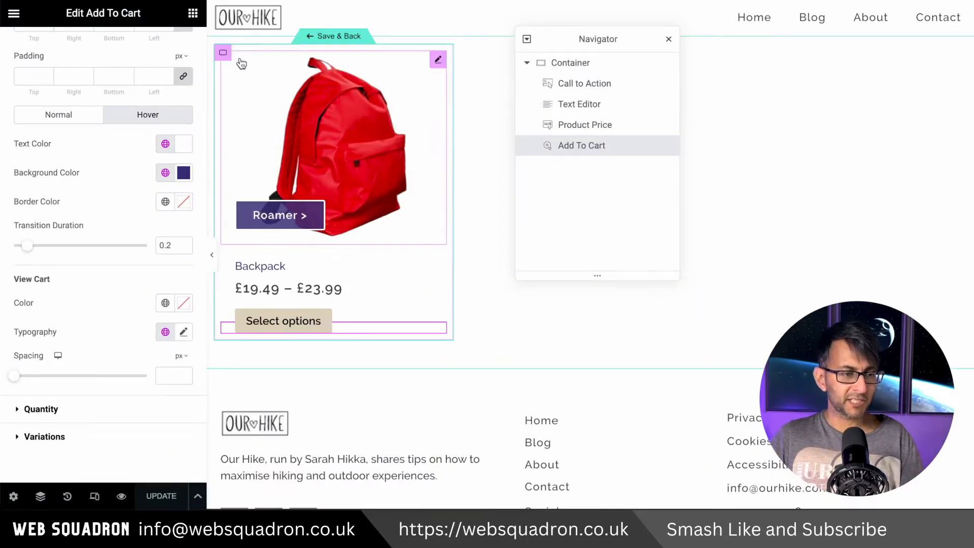
Add a solid 1 px border around the template's container
{"action": "left_click", "coordinate": [223, 54]}
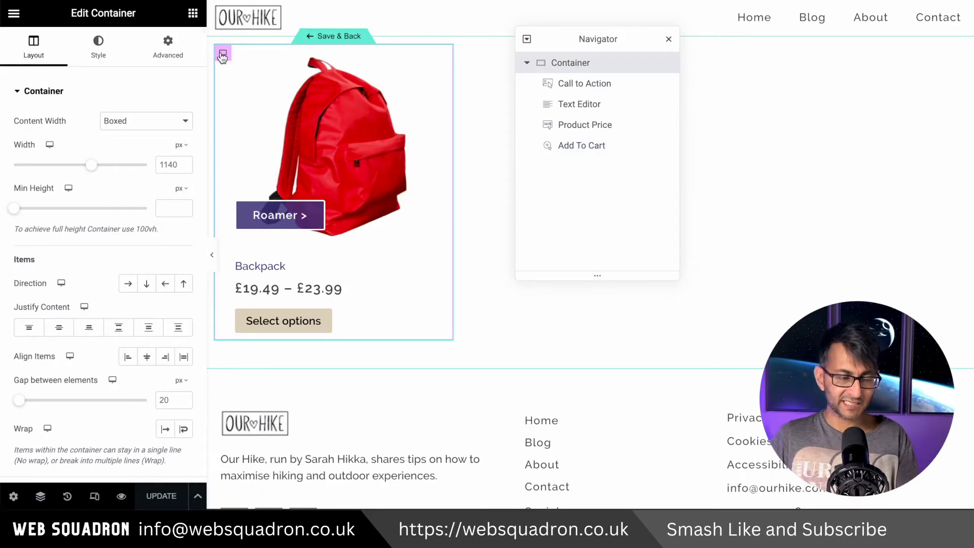
{"action": "left_click", "coordinate": [98, 47]}
{"action": "left_click", "coordinate": [80, 219]}
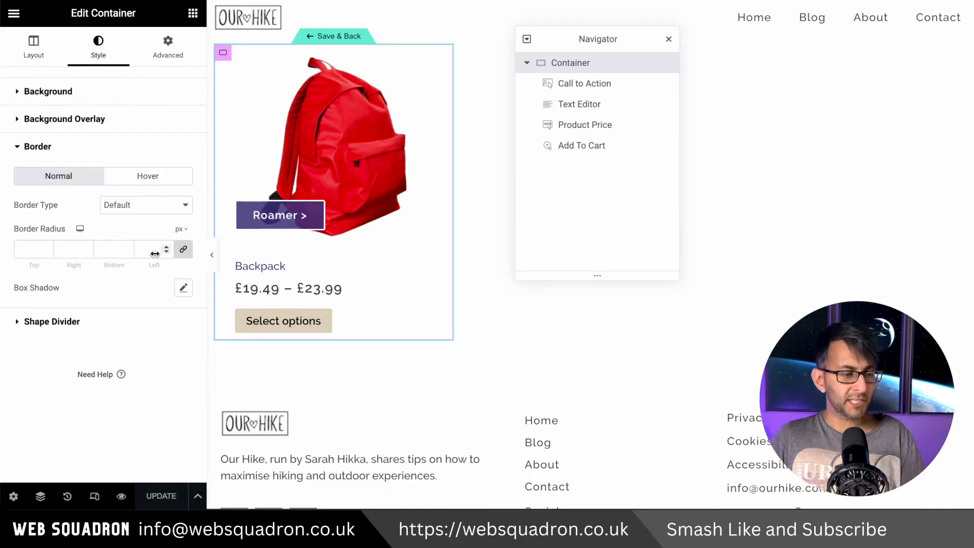
{"action": "left_click", "coordinate": [154, 206]}
{"action": "left_click", "coordinate": [146, 234]}
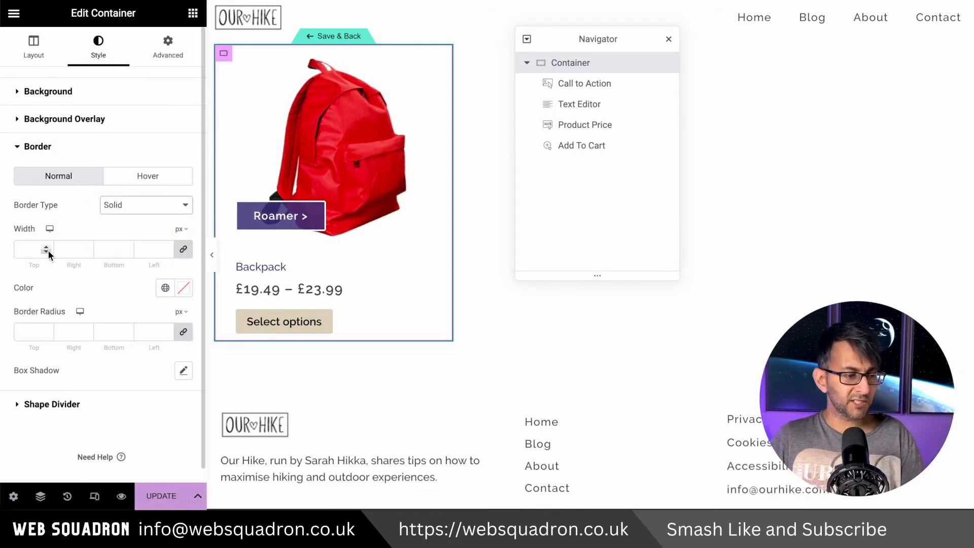
{"action": "left_click", "coordinate": [31, 253]}
{"action": "type", "text": "1"}
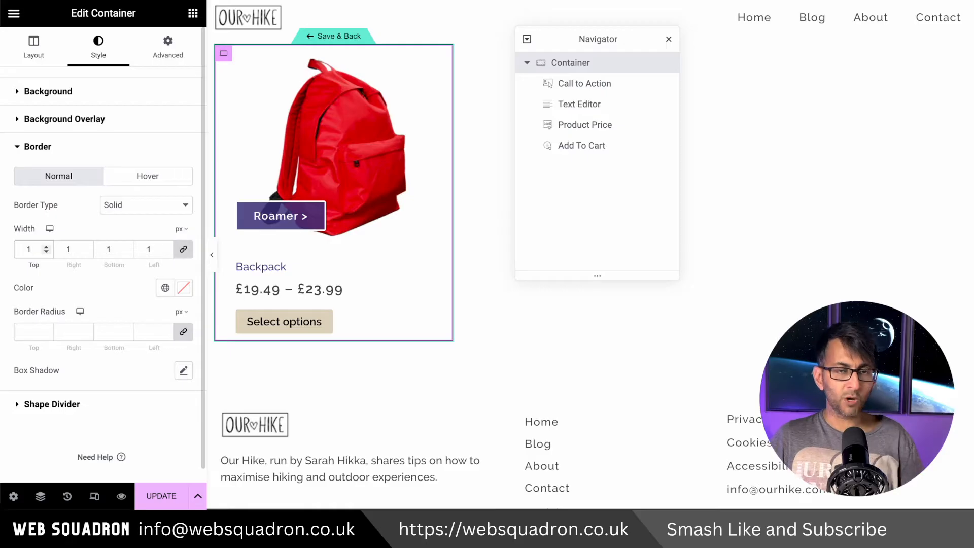
Color the container's border with the beige global color and hide the editing panel to preview the card
{"action": "left_click", "coordinate": [165, 288]}
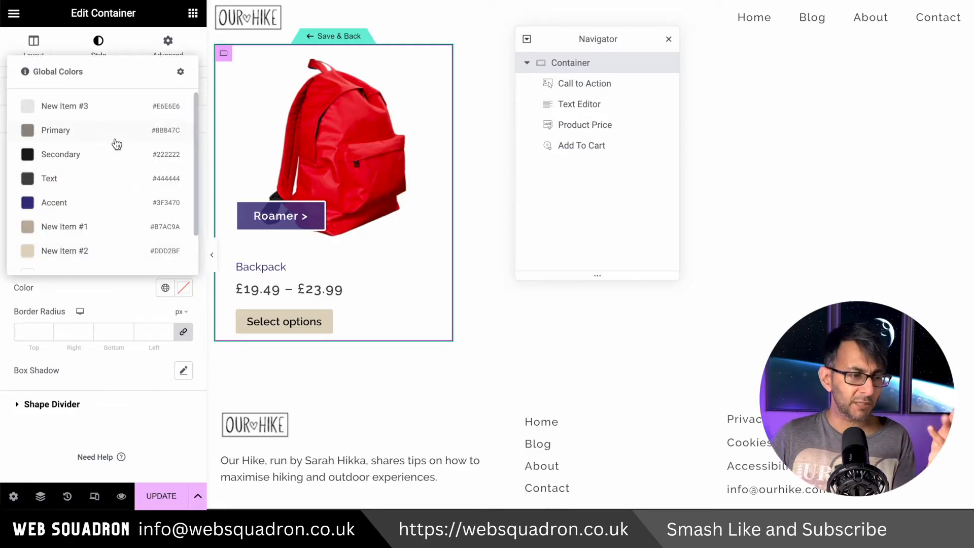
{"action": "left_click", "coordinate": [97, 223]}
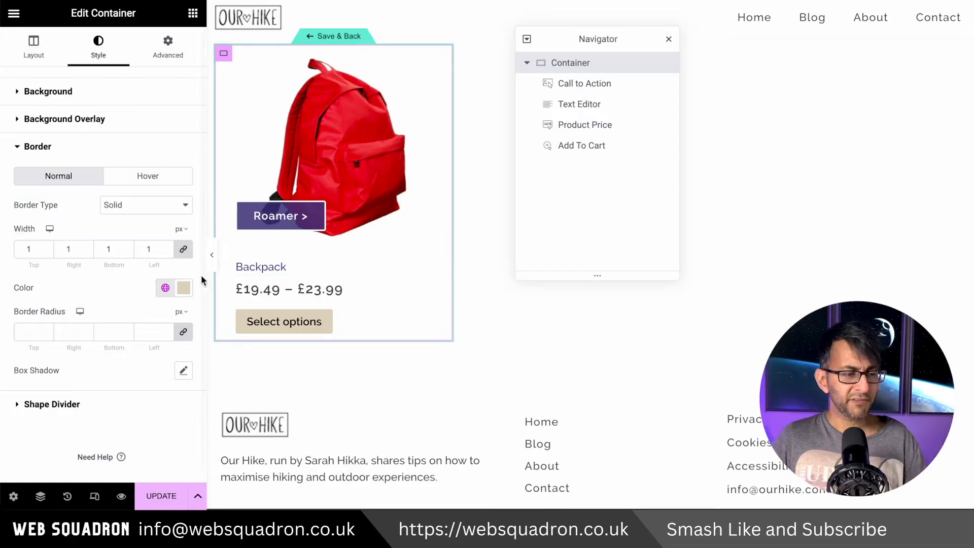
{"action": "left_click", "coordinate": [212, 257]}
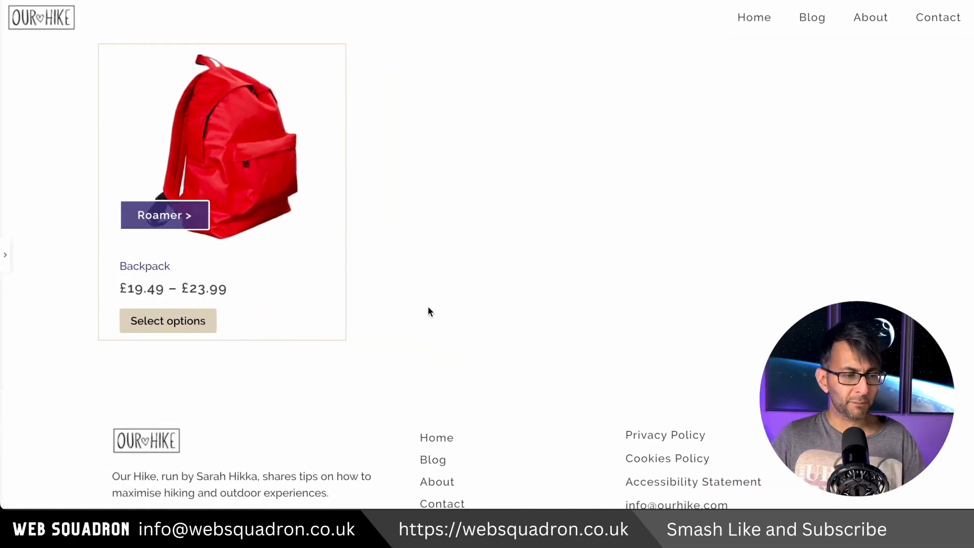
In mobile view, set the template container's padding to 10 px at the top and 30 px at the bottom
{"action": "left_click", "coordinate": [5, 254]}
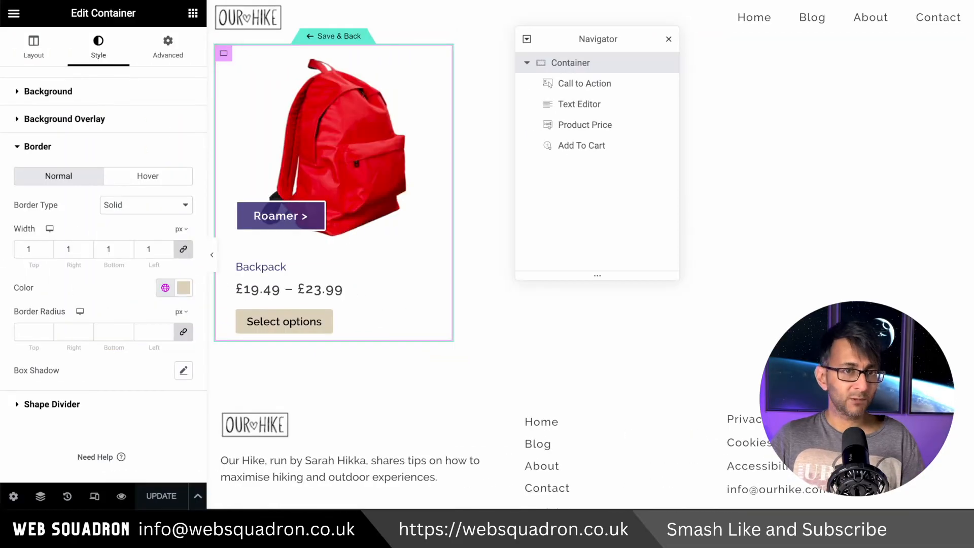
{"action": "left_click", "coordinate": [305, 0]}
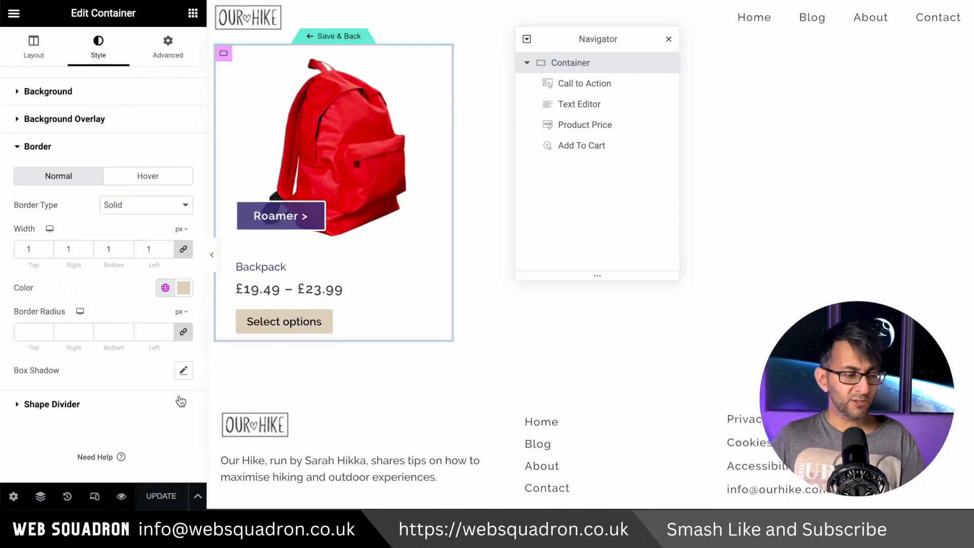
{"action": "left_click", "coordinate": [94, 496]}
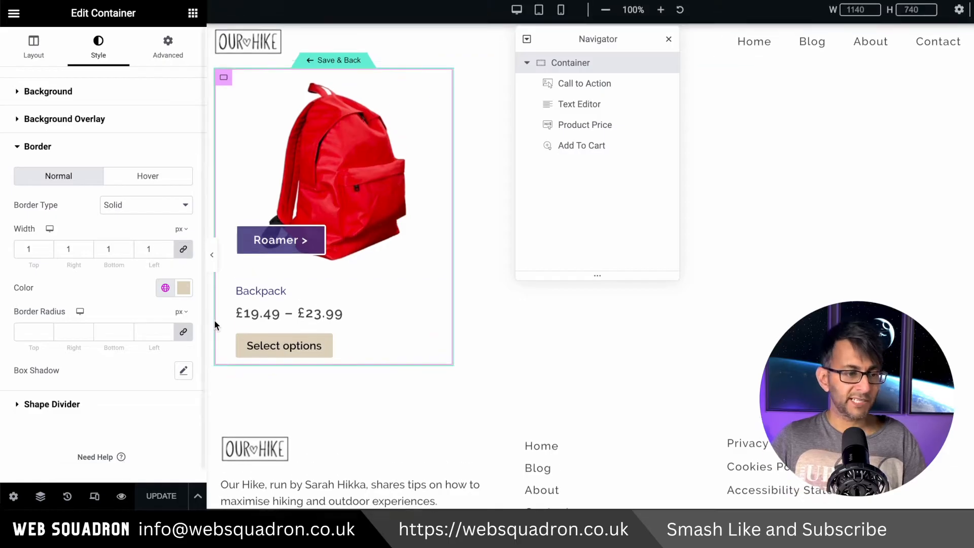
{"action": "left_click", "coordinate": [561, 12]}
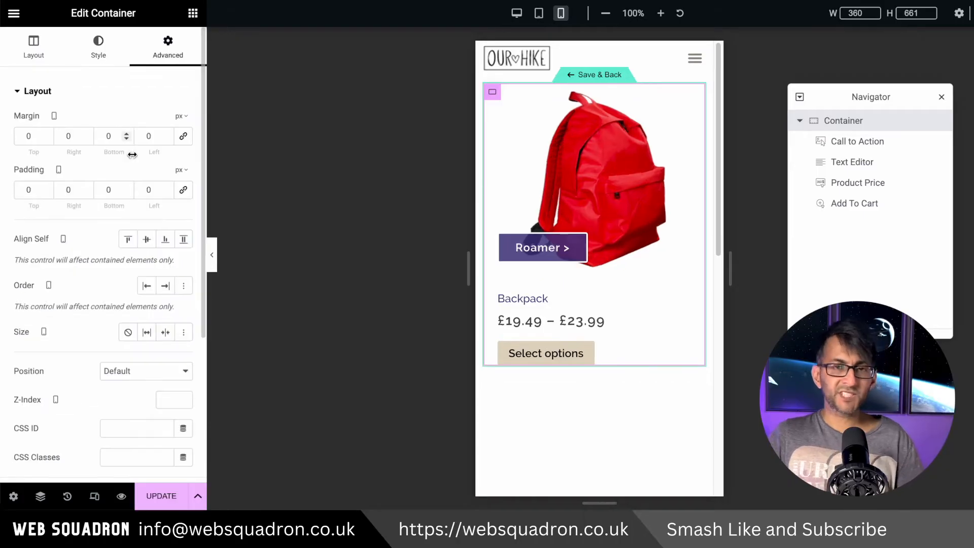
{"action": "left_click", "coordinate": [29, 190]}
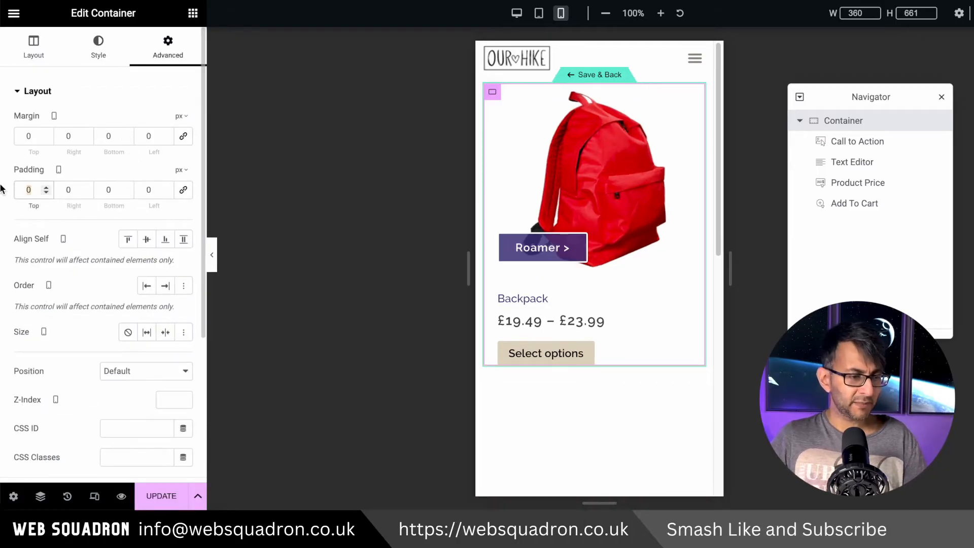
{"action": "type", "text": "10"}
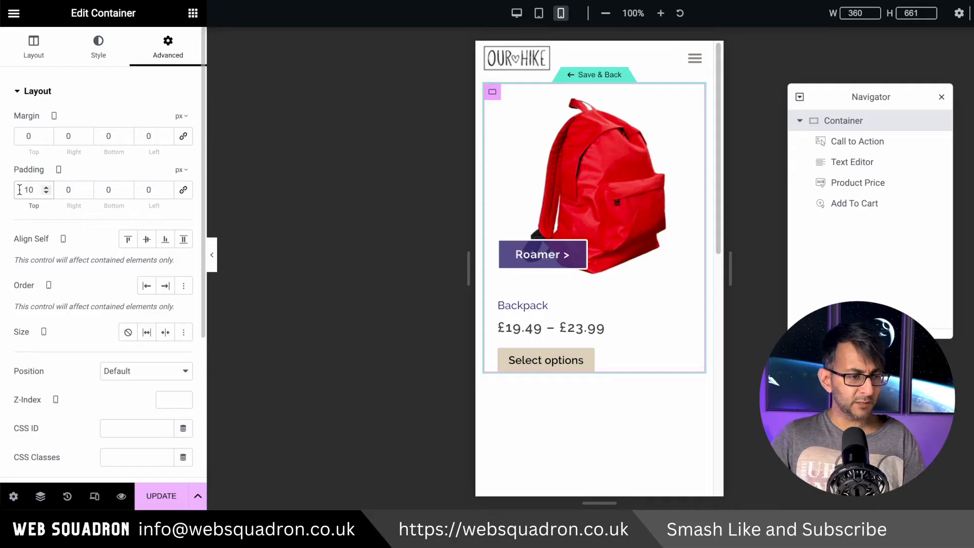
{"action": "left_click", "coordinate": [108, 190]}
{"action": "type", "text": "30"}
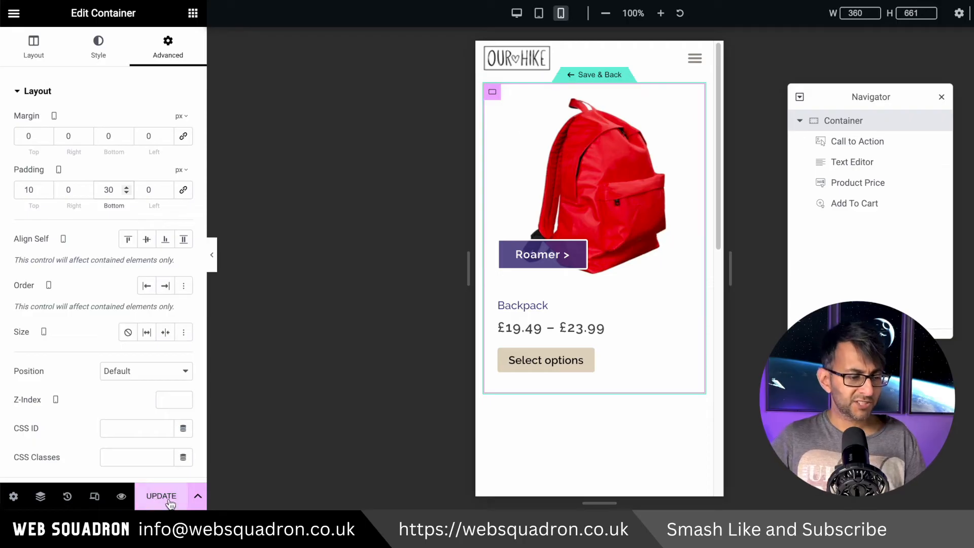
Switch back to desktop view, save the loop item template and return to the Products Archive
{"action": "left_click", "coordinate": [517, 13]}
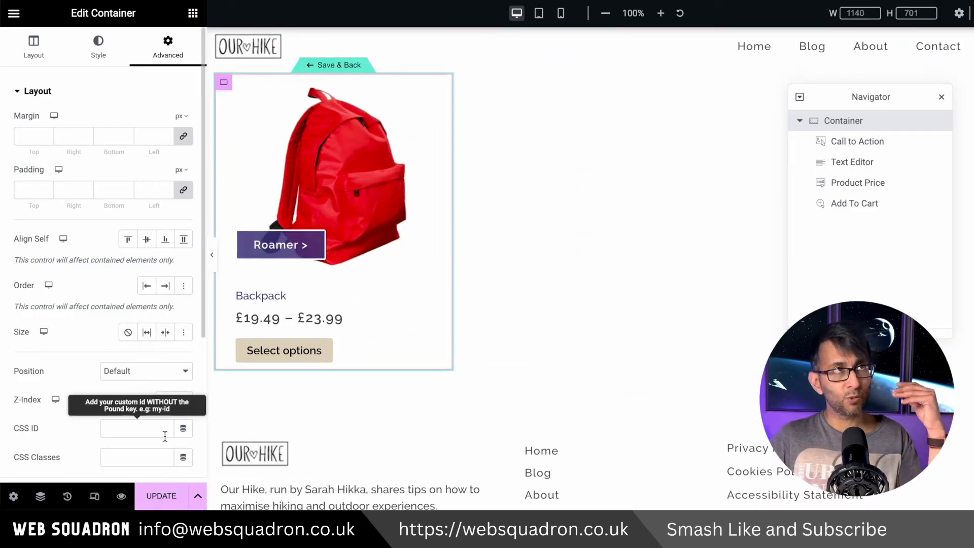
{"action": "key", "text": "super+s"}
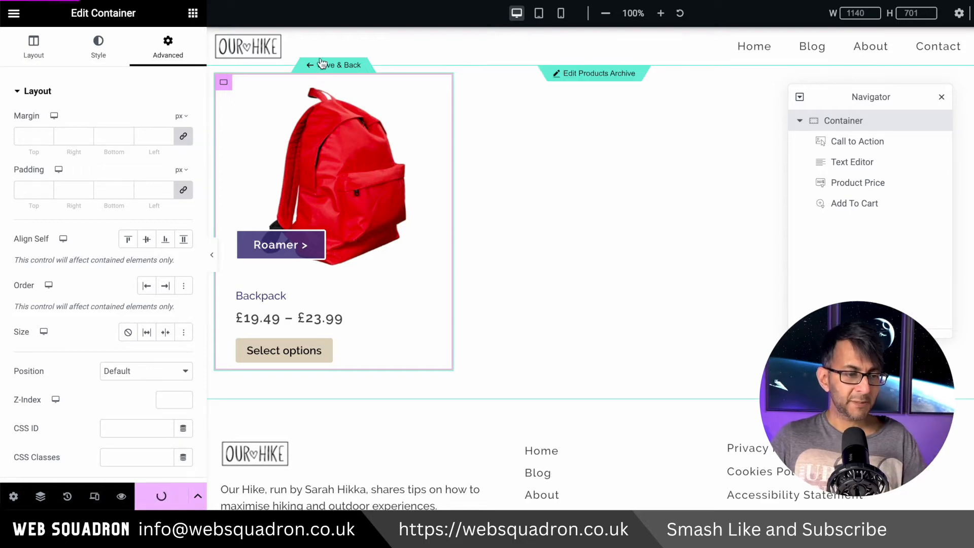
{"action": "left_click", "coordinate": [336, 66]}
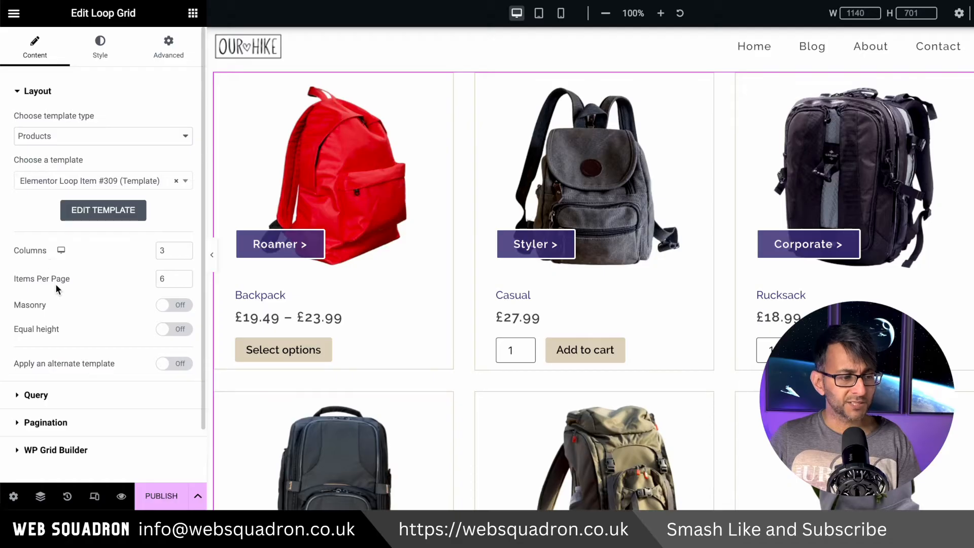
Set the Loop Grid to 12 items per page with 0 px gaps between columns and rows
{"action": "left_click_drag", "start_coordinate": [168, 278], "coordinate": [149, 280]}
{"action": "type", "text": "12"}
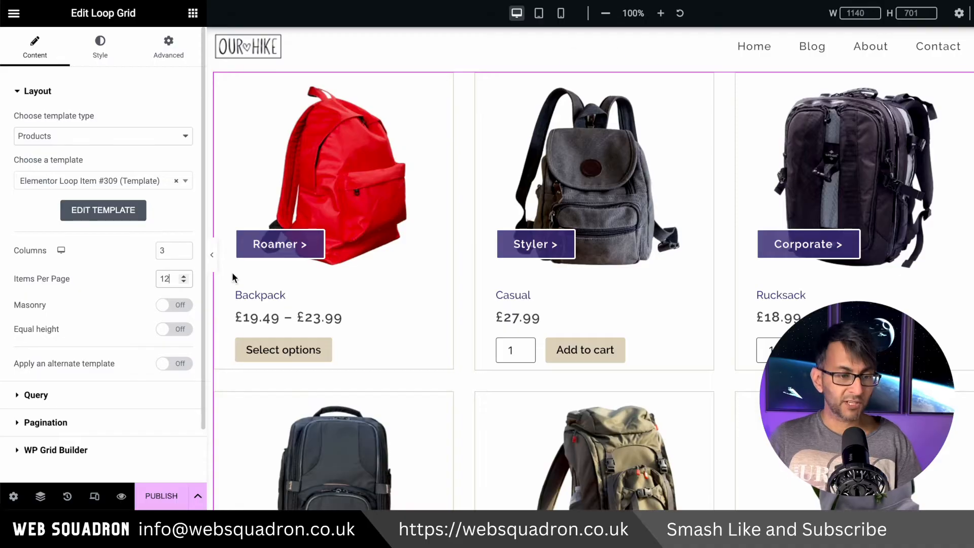
{"action": "left_click", "coordinate": [97, 53]}
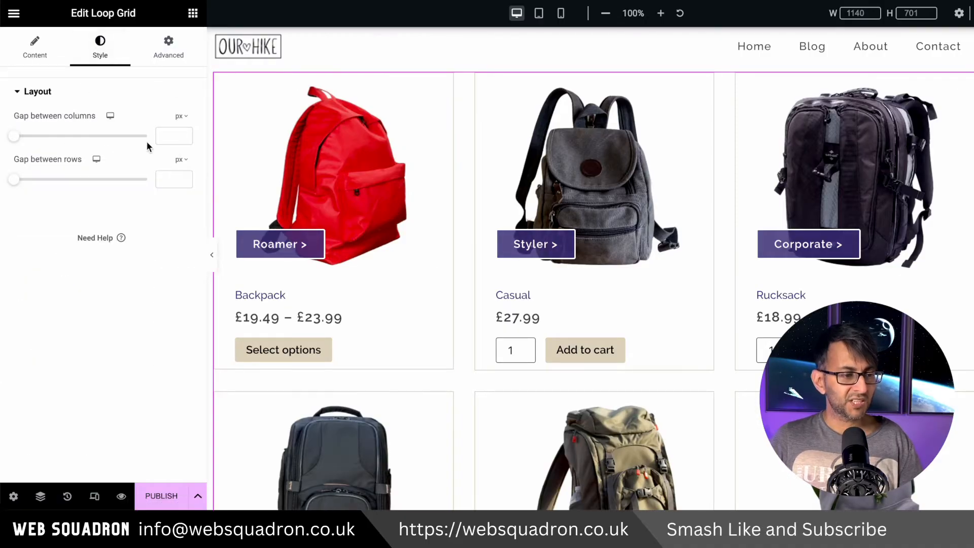
{"action": "left_click", "coordinate": [168, 136]}
{"action": "type", "text": "0"}
{"action": "left_click", "coordinate": [168, 179]}
{"action": "type", "text": "0"}
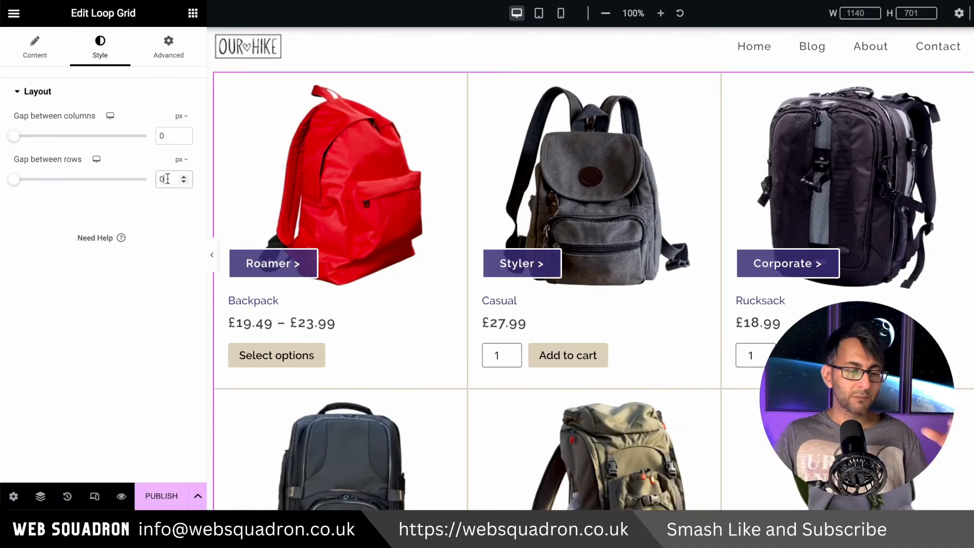
{"action": "left_click", "coordinate": [212, 259]}
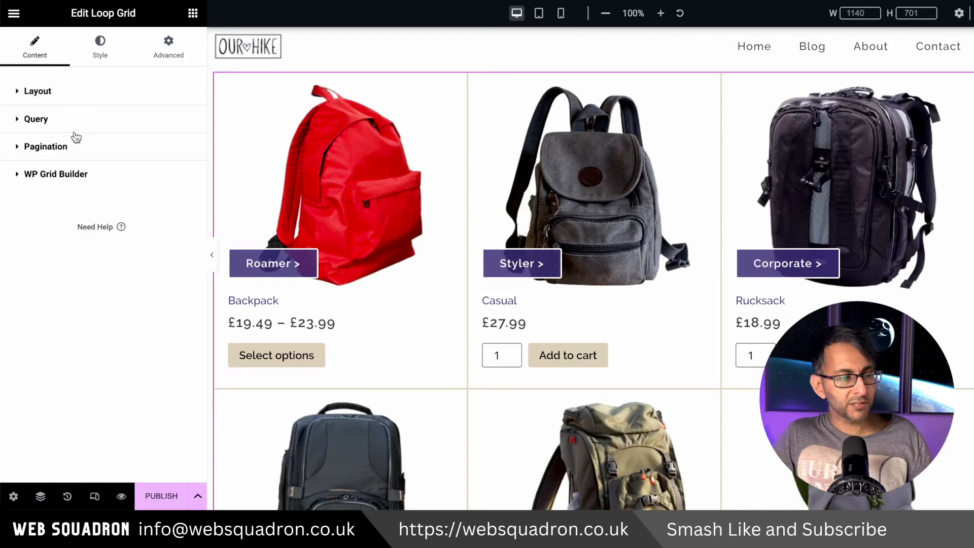
Order the Loop Grid's product query by Title in ascending (ASC) order
{"action": "left_click", "coordinate": [87, 121]}
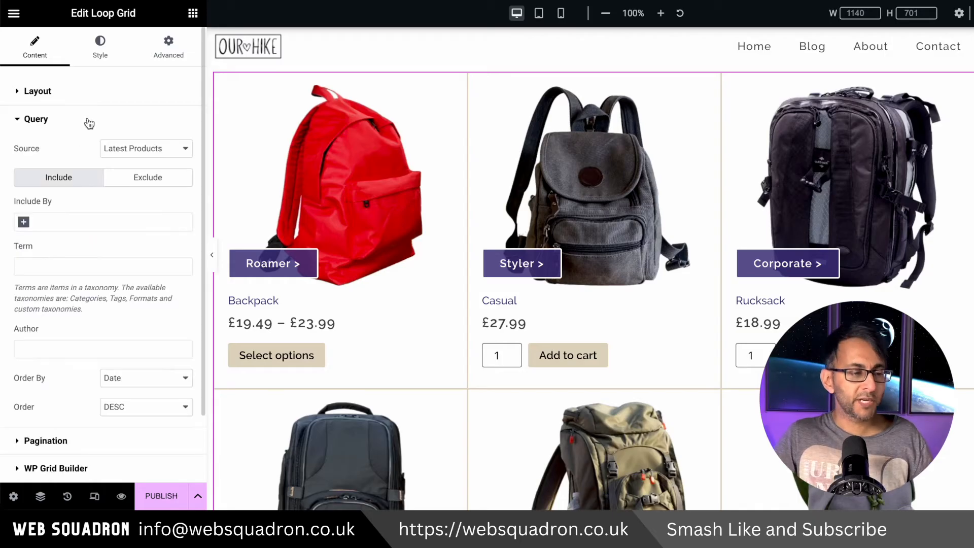
{"action": "left_click", "coordinate": [144, 407]}
{"action": "left_click", "coordinate": [140, 385]}
{"action": "left_click", "coordinate": [142, 380]}
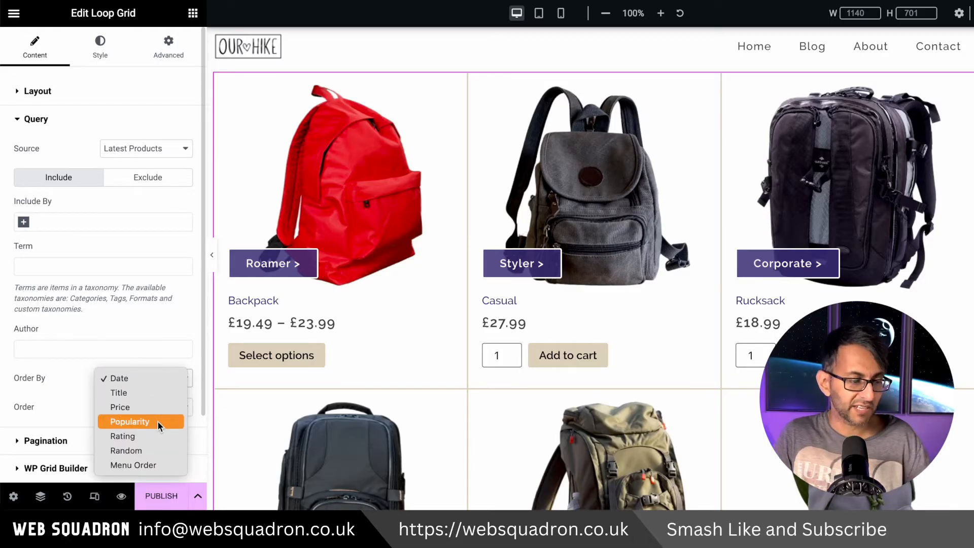
{"action": "left_click", "coordinate": [141, 392]}
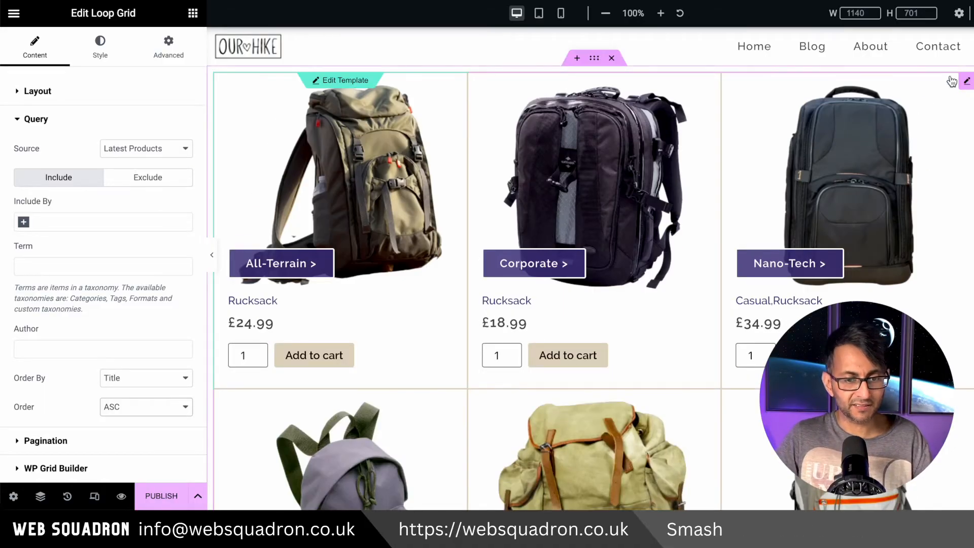
Look through the product rows and set the Loop Grid's pagination to Previous/Next
{"action": "scroll", "coordinate": [266, 361], "scroll_direction": "down", "scroll_amount": 12}
{"action": "left_click", "coordinate": [60, 440]}
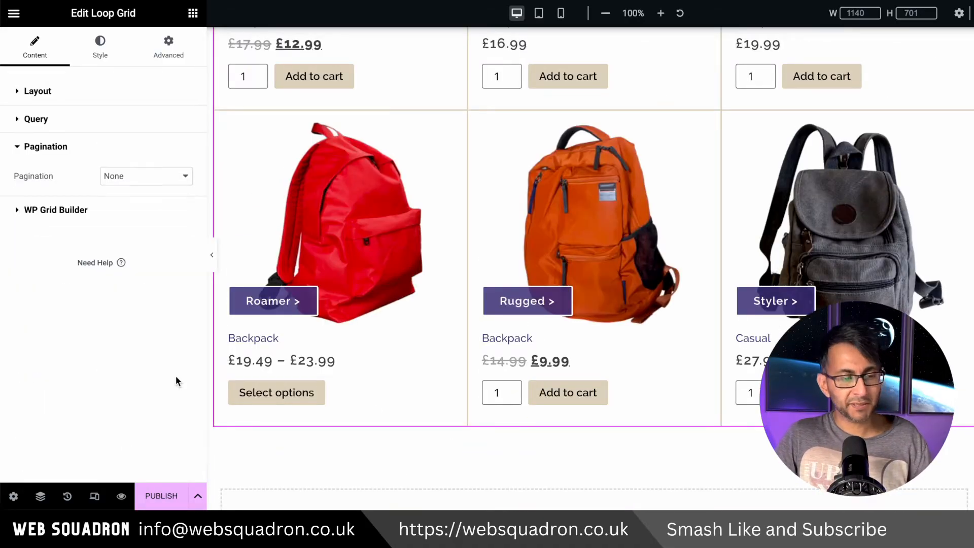
{"action": "scroll", "coordinate": [492, 363], "scroll_direction": "up", "scroll_amount": 5}
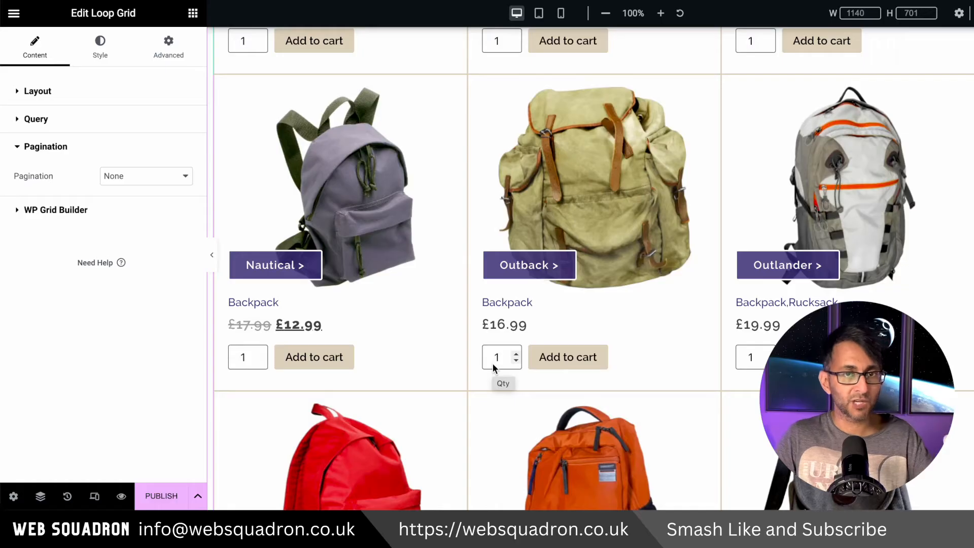
{"action": "left_click", "coordinate": [149, 176]}
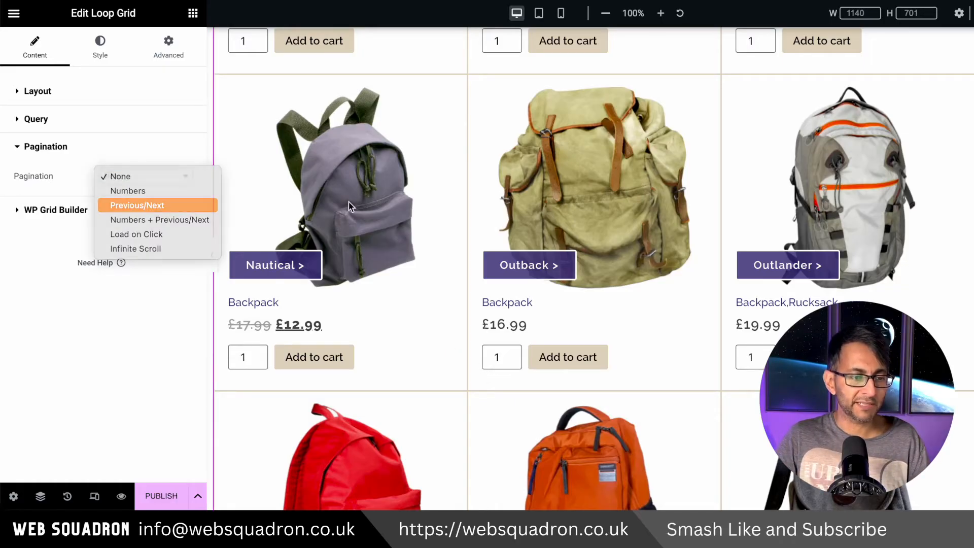
{"action": "key", "text": "Return"}
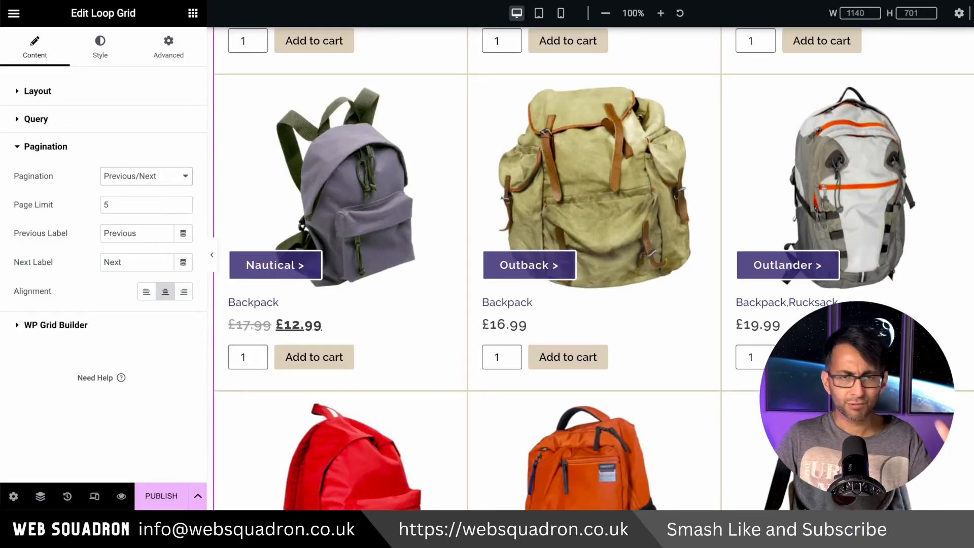
Try 3 items per page to check the pagination links, and review the Loop Grid's WP Grid Builder settings
{"action": "scroll", "coordinate": [956, 358], "scroll_direction": "down", "scroll_amount": 9}
{"action": "scroll", "coordinate": [956, 357], "scroll_direction": "up", "scroll_amount": 6}
{"action": "left_click", "coordinate": [76, 92]}
{"action": "double_click", "coordinate": [162, 279]}
{"action": "type", "text": "3"}
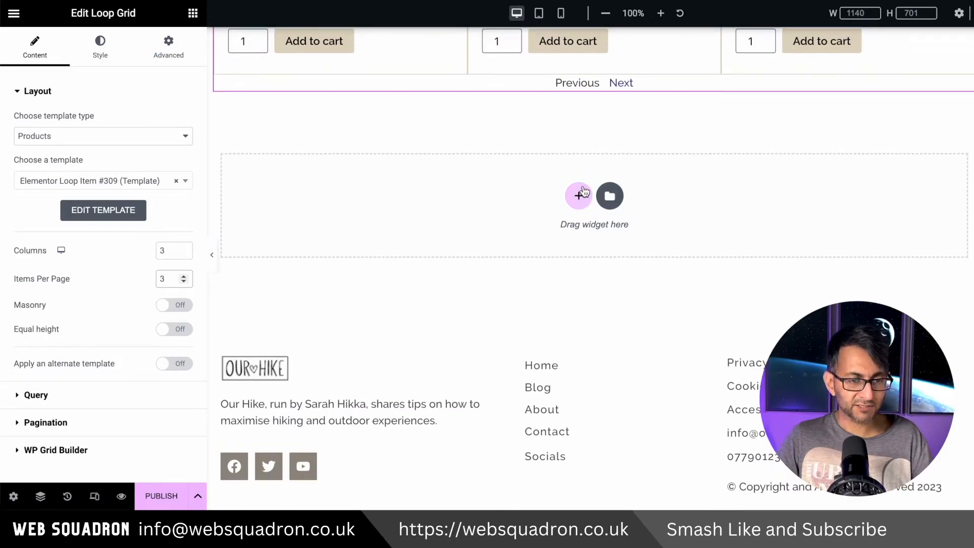
{"action": "left_click", "coordinate": [100, 423]}
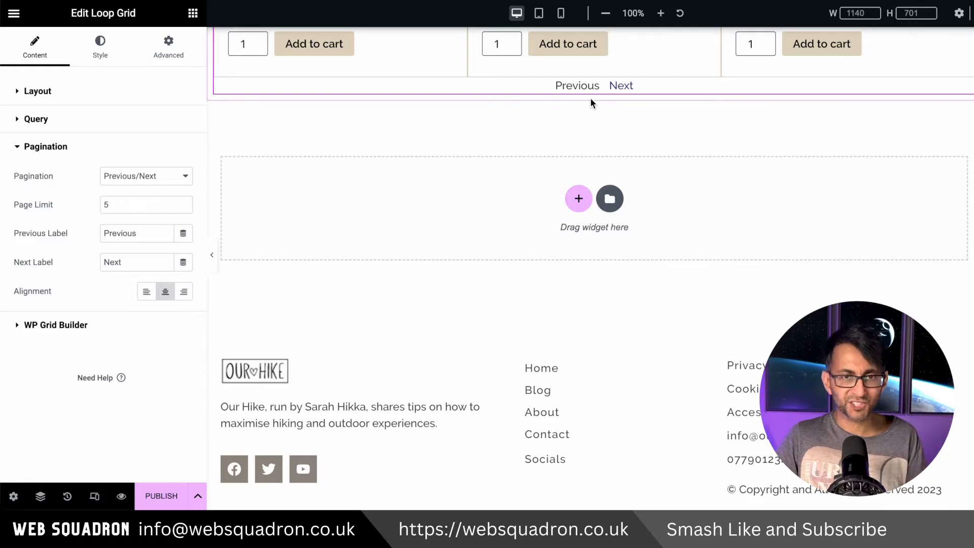
{"action": "left_click", "coordinate": [101, 325]}
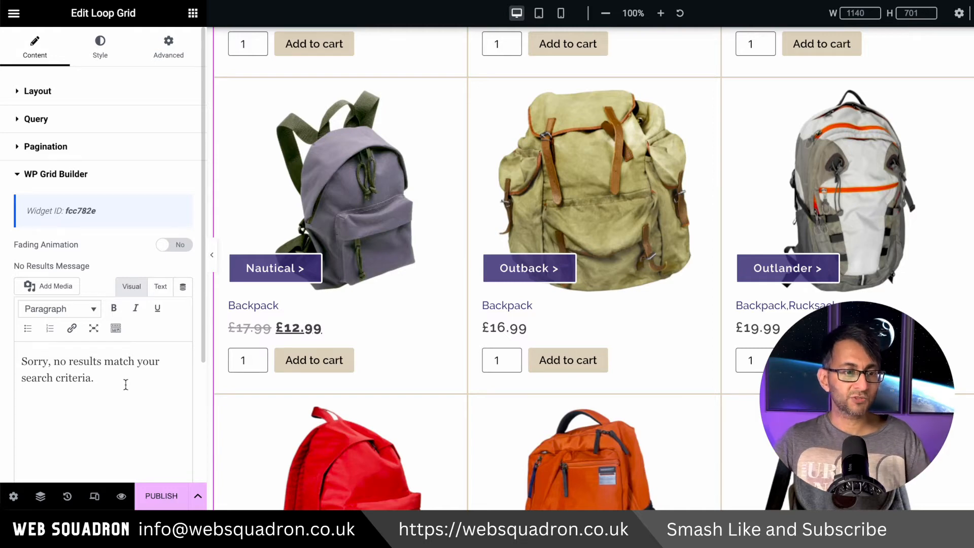
{"action": "scroll", "coordinate": [543, 360], "scroll_direction": "up", "scroll_amount": 6}
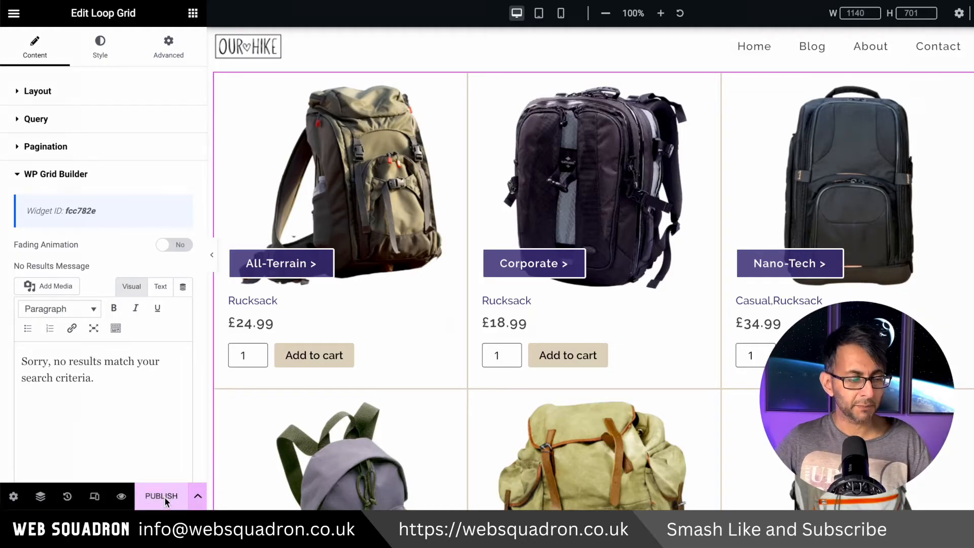
Review the All Product Archives display condition, remove it, and publish the archive template without any condition
{"action": "left_click", "coordinate": [162, 496]}
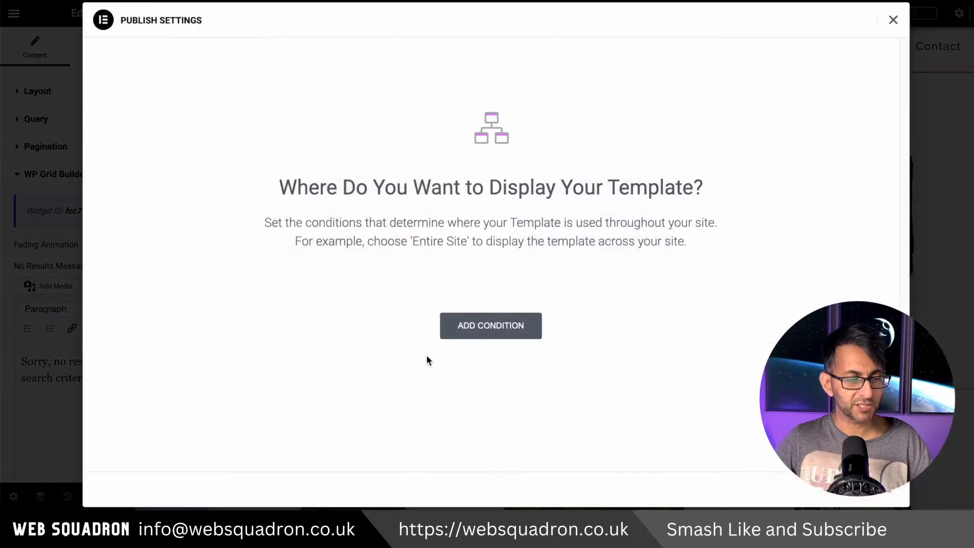
{"action": "left_click", "coordinate": [491, 329]}
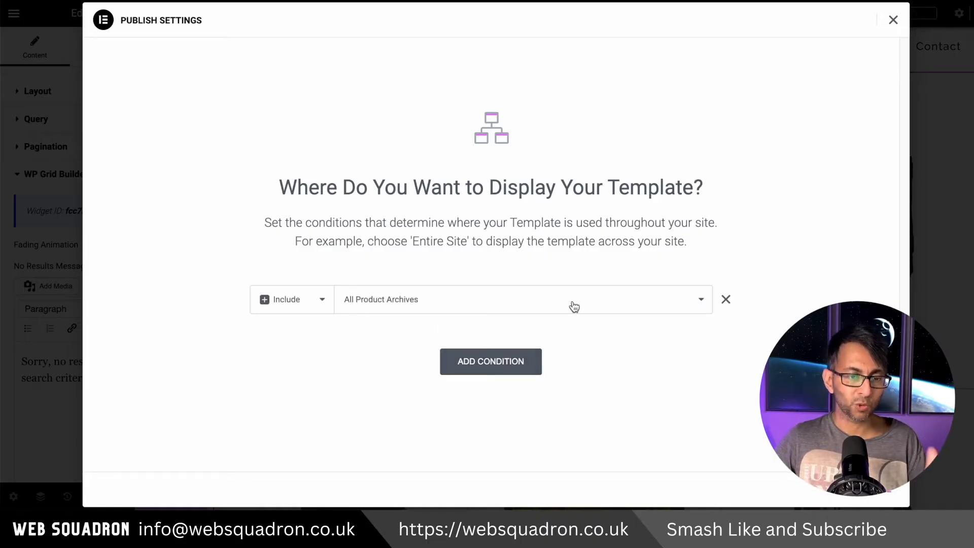
{"action": "left_click", "coordinate": [691, 300]}
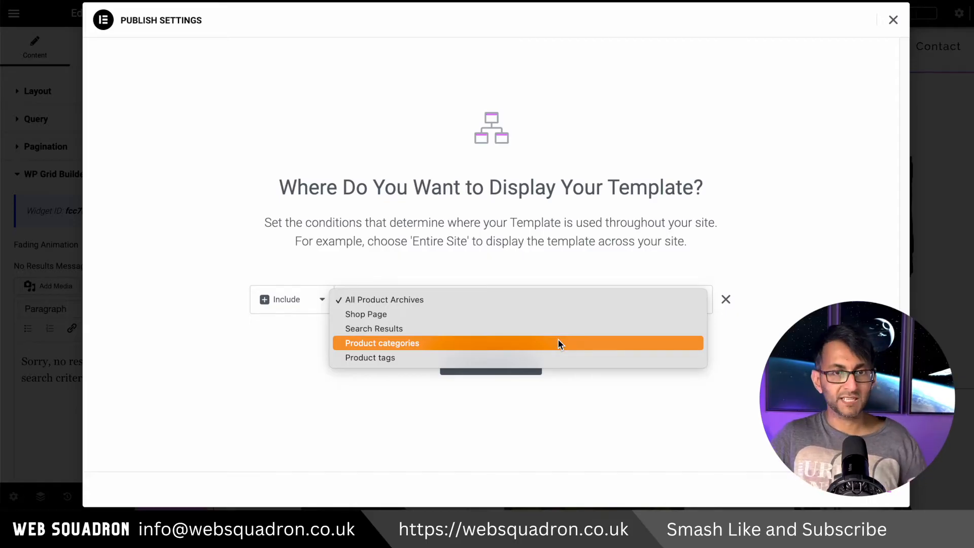
{"action": "left_click", "coordinate": [750, 270]}
{"action": "left_click", "coordinate": [726, 299]}
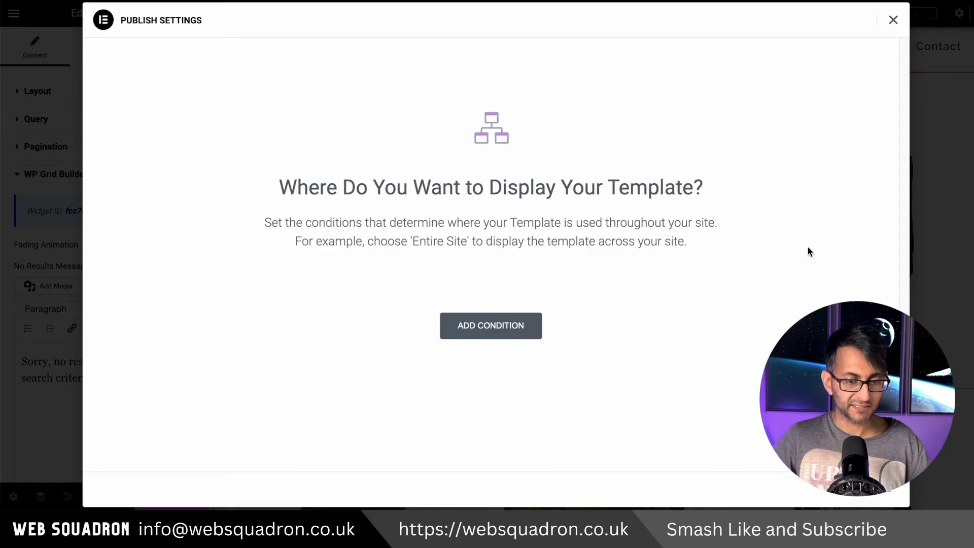
{"action": "left_click", "coordinate": [859, 501]}
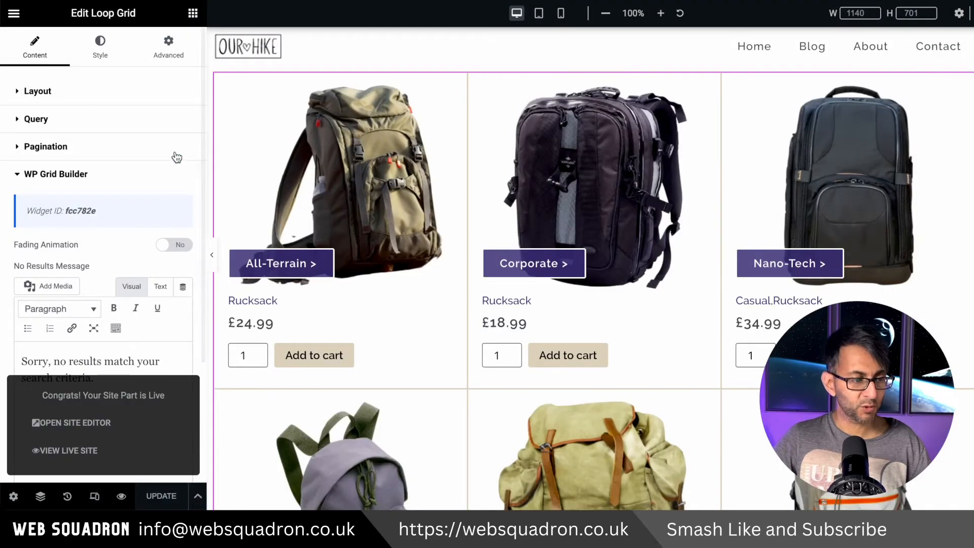
Change the Loop Grid's query source to Current Query and update the archive template
{"action": "left_click", "coordinate": [149, 119]}
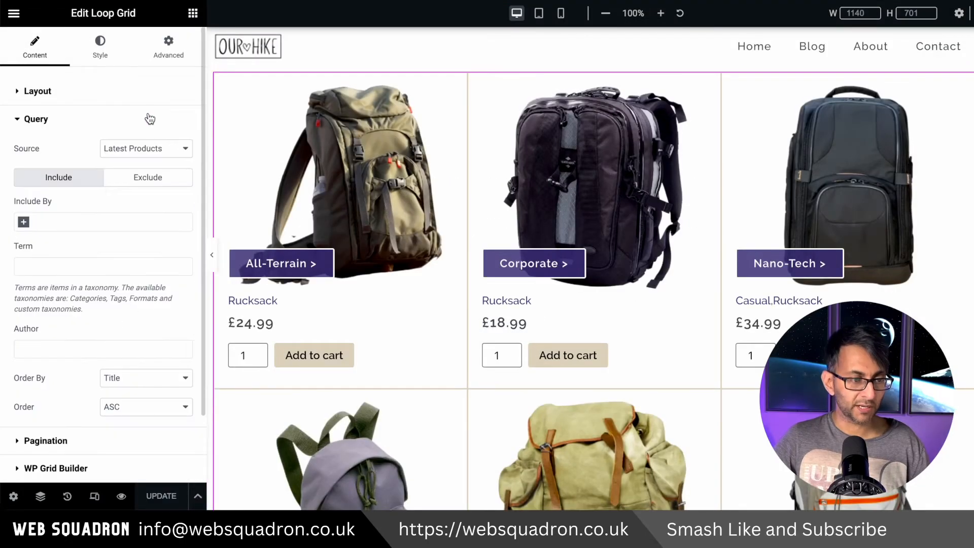
{"action": "left_click", "coordinate": [164, 149]}
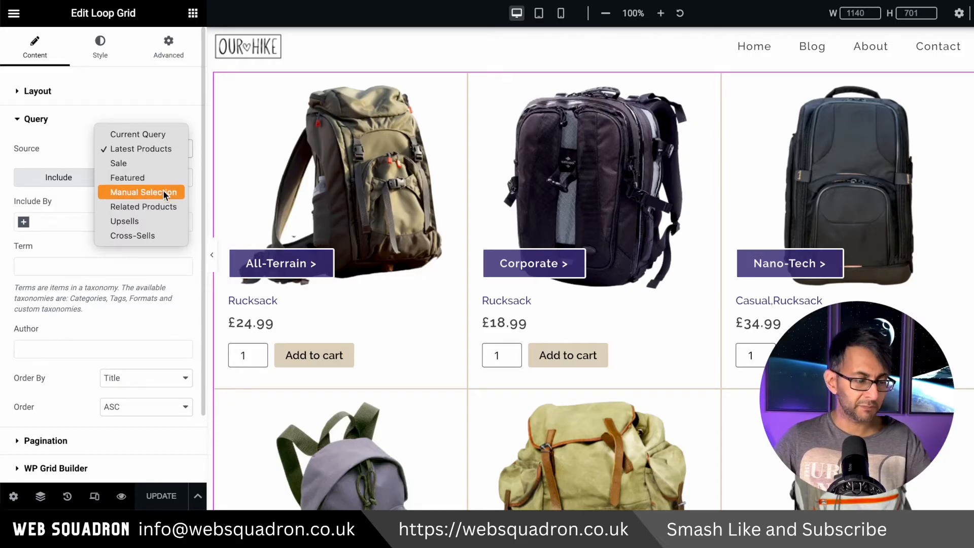
{"action": "left_click", "coordinate": [159, 135]}
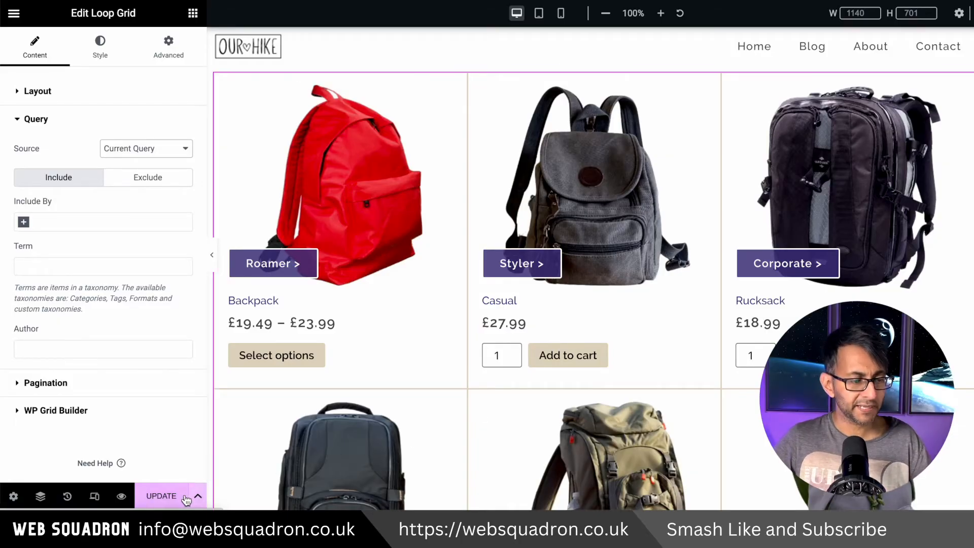
{"action": "left_click", "coordinate": [159, 496]}
{"action": "left_click", "coordinate": [500, 326]}
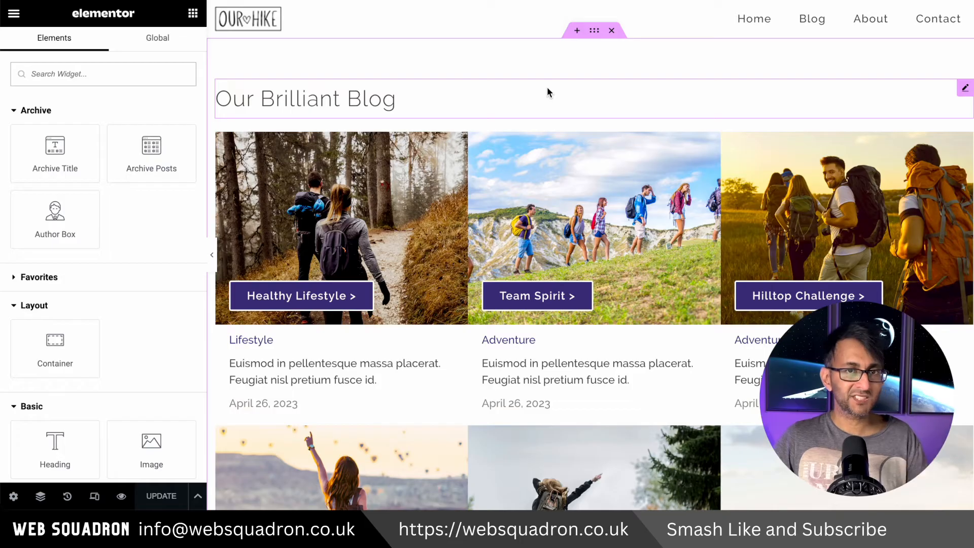
Copy the blog archive template's container into the products archive and move it above the existing Loop Grid container
{"action": "right_click", "coordinate": [594, 32]}
{"action": "left_click", "coordinate": [631, 122]}
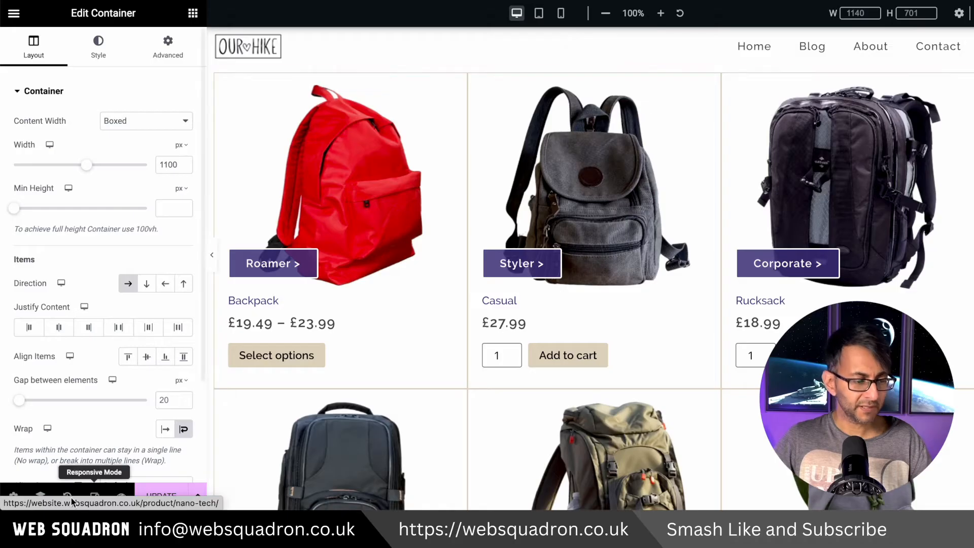
{"action": "left_click", "coordinate": [40, 496]}
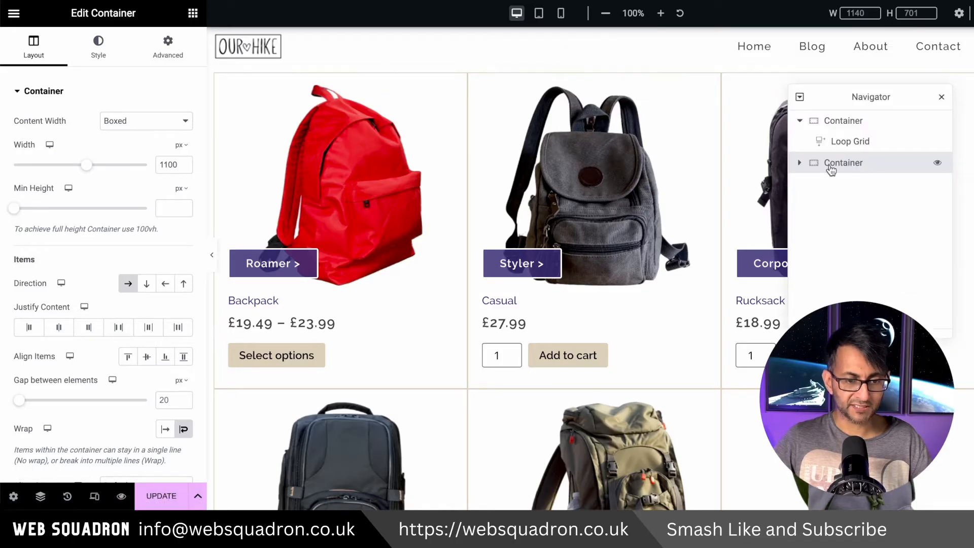
{"action": "left_click_drag", "start_coordinate": [830, 160], "coordinate": [833, 123]}
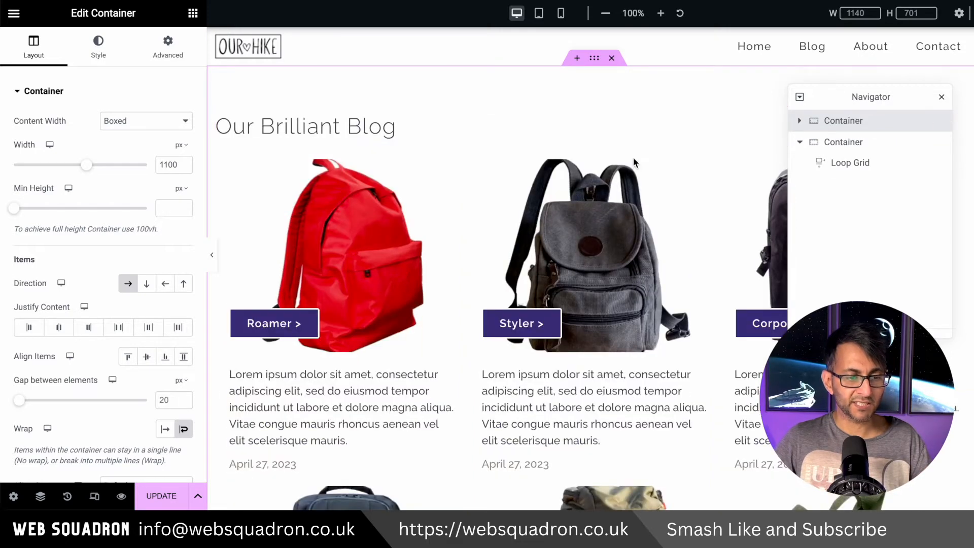
Delete the blog Loop Grid from the pasted container, keeping its heading
{"action": "left_click", "coordinate": [799, 121]}
{"action": "left_click", "coordinate": [859, 164]}
{"action": "right_click", "coordinate": [858, 164]}
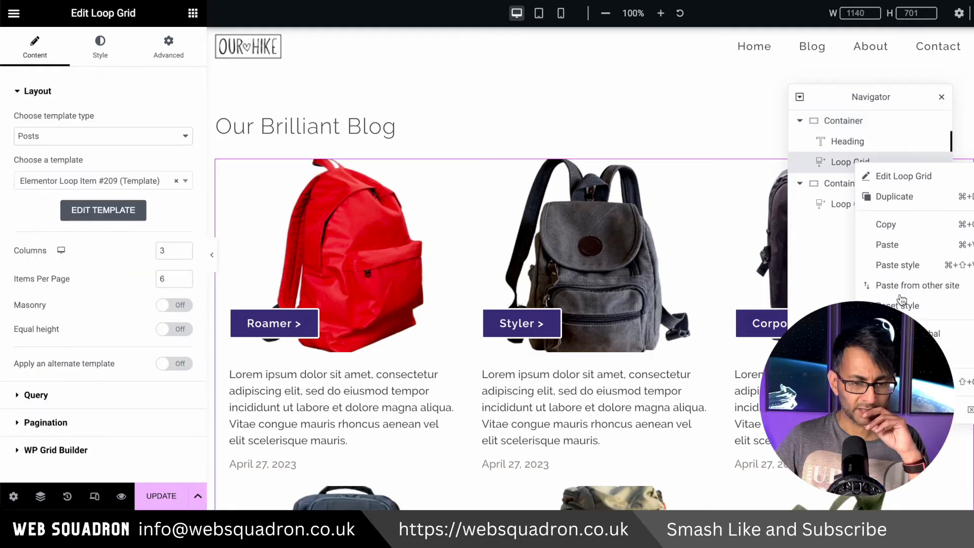
{"action": "left_click", "coordinate": [876, 407]}
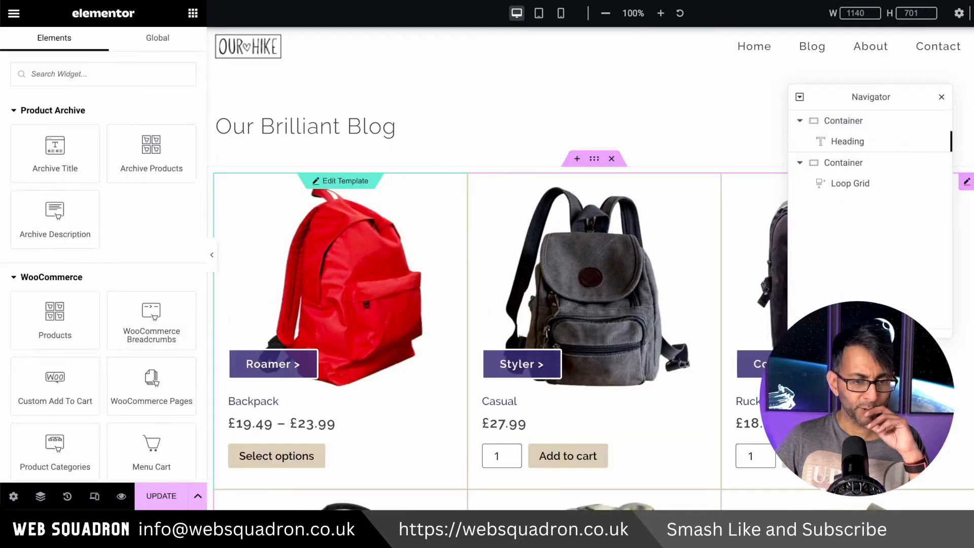
Move the products Loop Grid into the heading's container below the heading, and delete the emptied container
{"action": "left_click", "coordinate": [860, 185]}
{"action": "left_click_drag", "start_coordinate": [860, 187], "coordinate": [860, 160]}
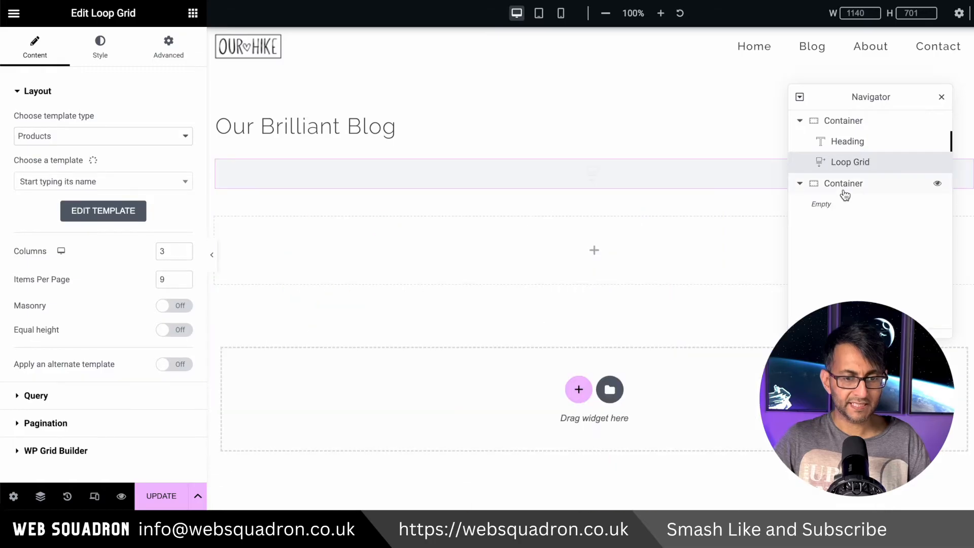
{"action": "right_click", "coordinate": [846, 185]}
{"action": "left_click", "coordinate": [903, 461]}
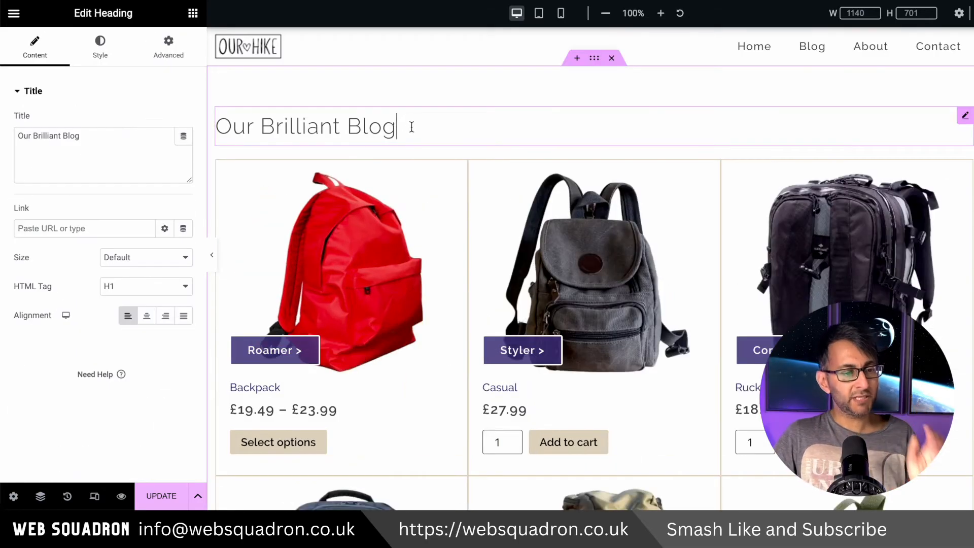
Change the heading text to "Get the right gear" and copy the archive's container
{"action": "double_click", "coordinate": [74, 137]}
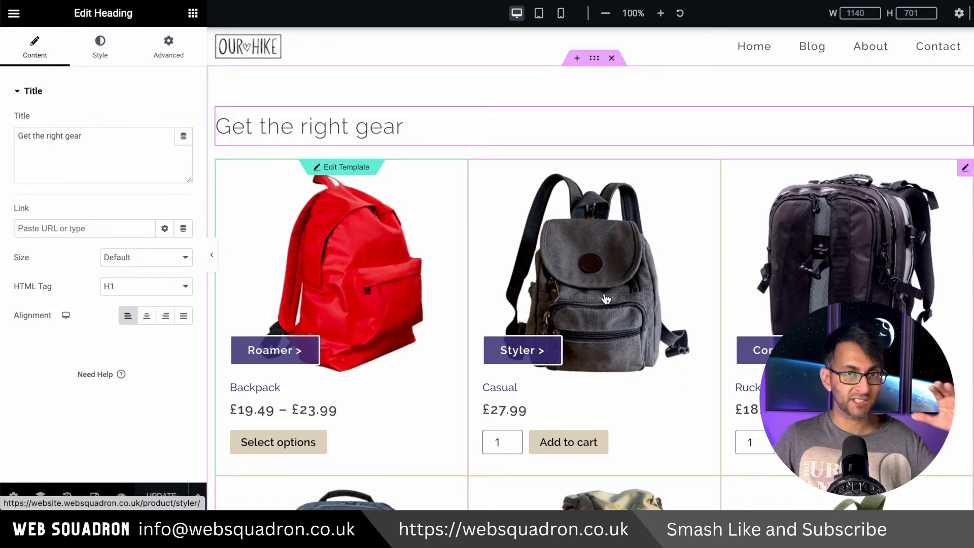
{"action": "right_click", "coordinate": [595, 59]}
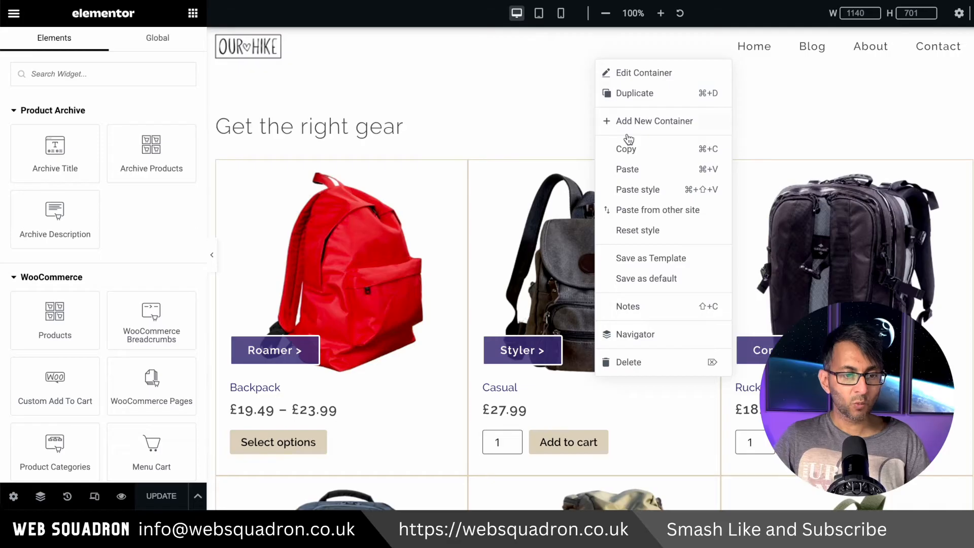
{"action": "left_click", "coordinate": [634, 148]}
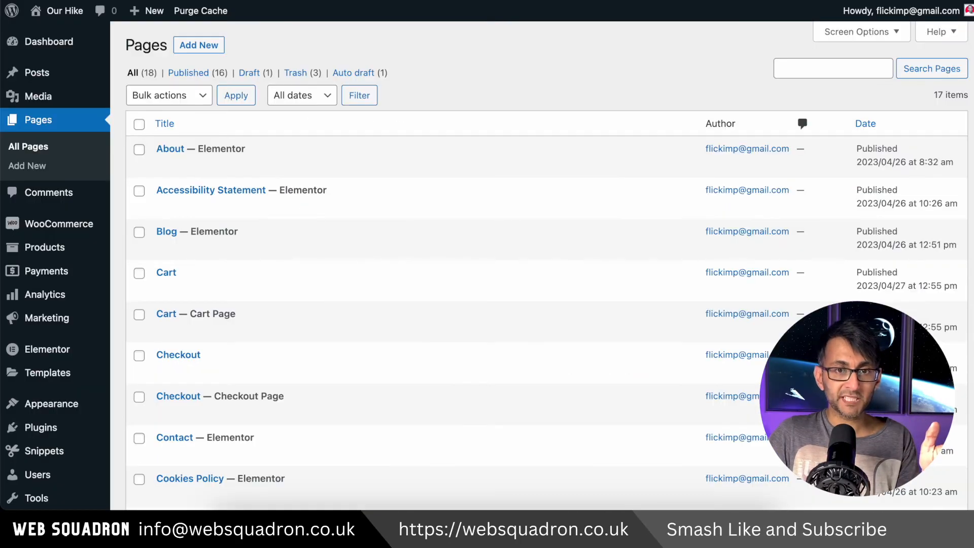
Look through the WordPress Pages list for duplicate WooCommerce pages, and view both Cart pages on the live site
{"action": "scroll", "coordinate": [297, 447], "scroll_direction": "down", "scroll_amount": 5}
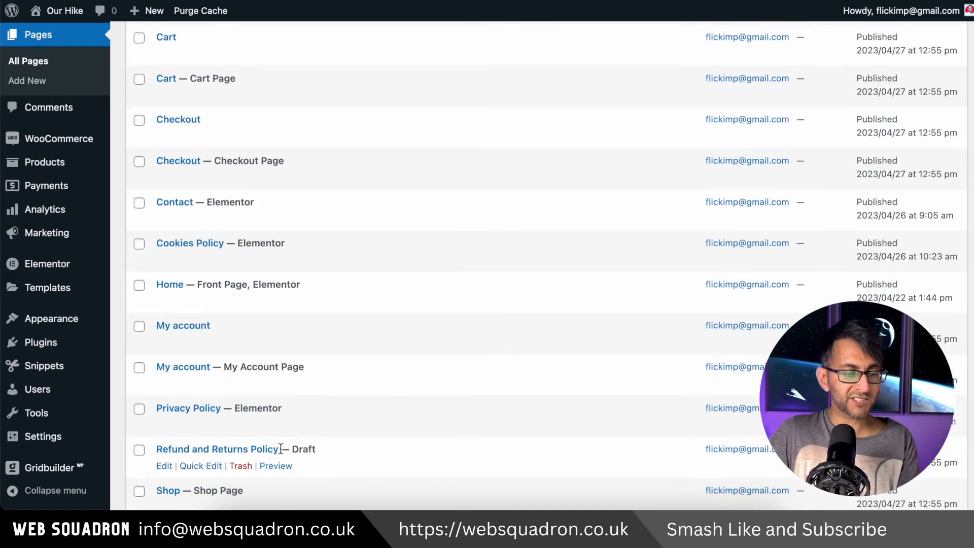
{"action": "scroll", "coordinate": [284, 446], "scroll_direction": "down", "scroll_amount": 4}
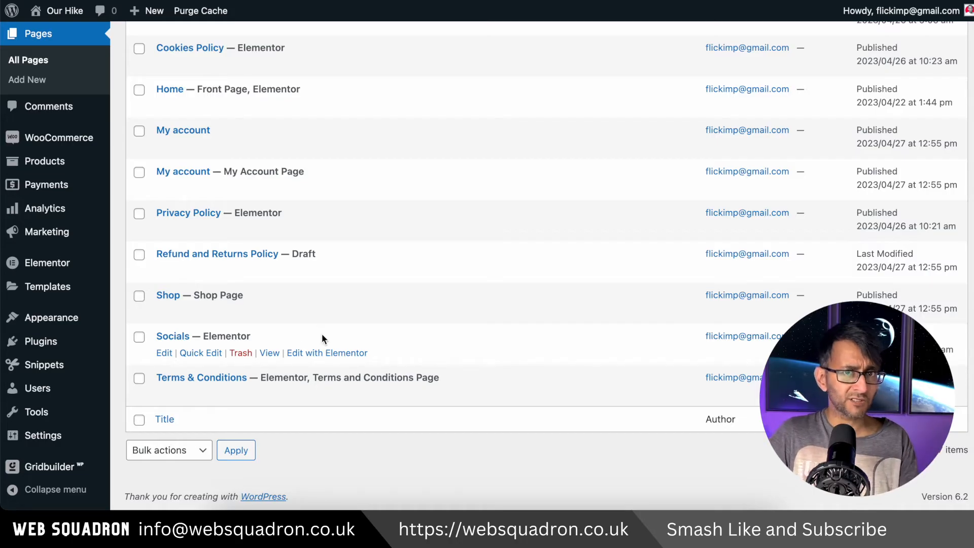
{"action": "scroll", "coordinate": [335, 340], "scroll_direction": "up", "scroll_amount": 1}
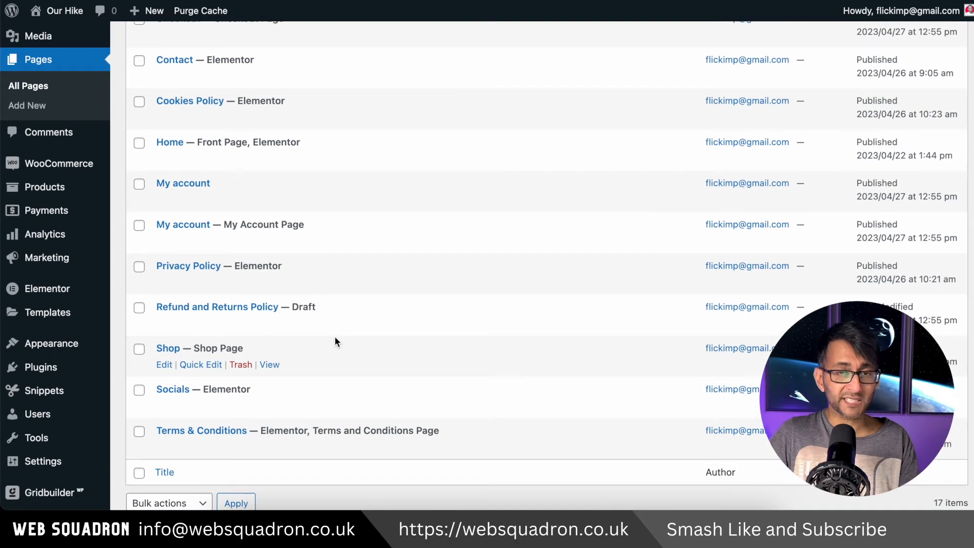
{"action": "scroll", "coordinate": [335, 341], "scroll_direction": "up", "scroll_amount": 8}
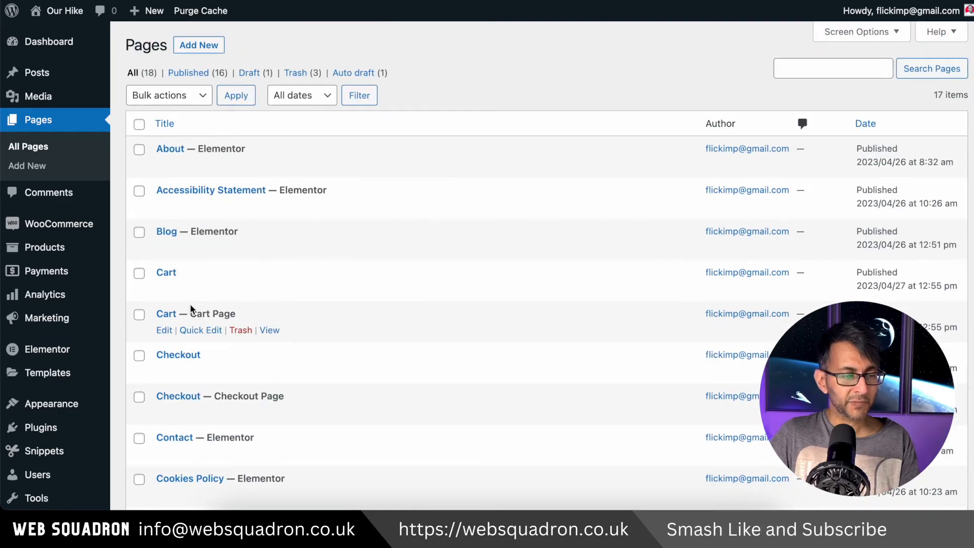
{"action": "right_click", "coordinate": [241, 331]}
{"action": "left_click", "coordinate": [350, 1]}
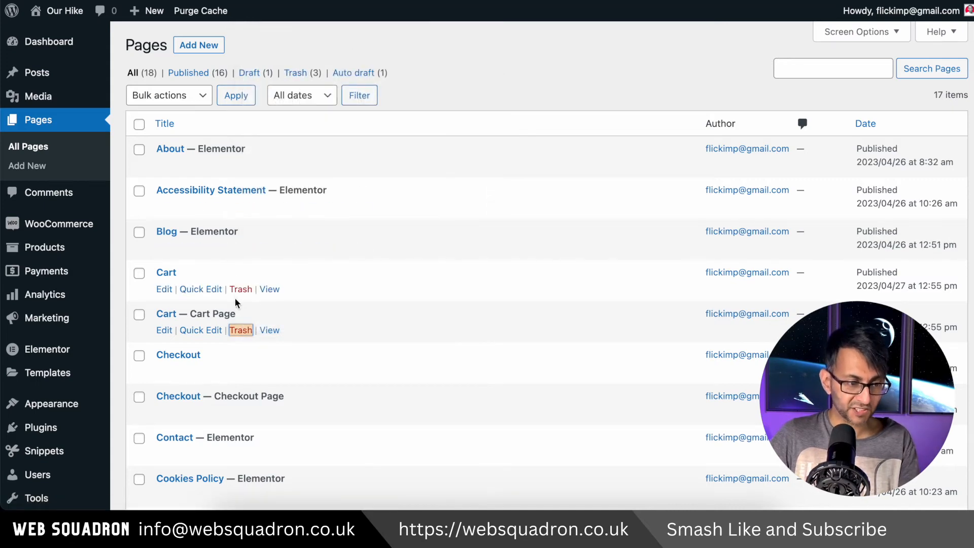
{"action": "right_click", "coordinate": [261, 289]}
{"action": "left_click", "coordinate": [351, 161]}
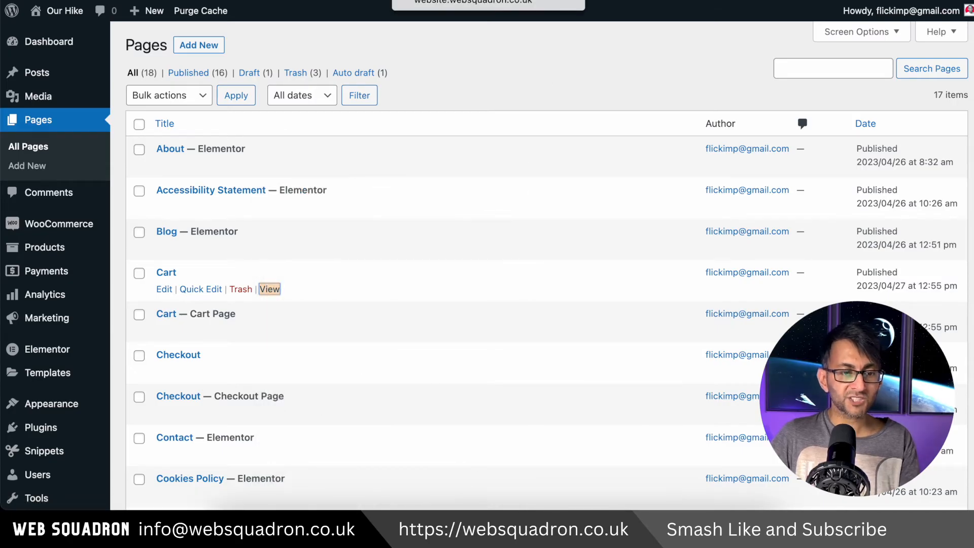
{"action": "left_click", "coordinate": [446, 1]}
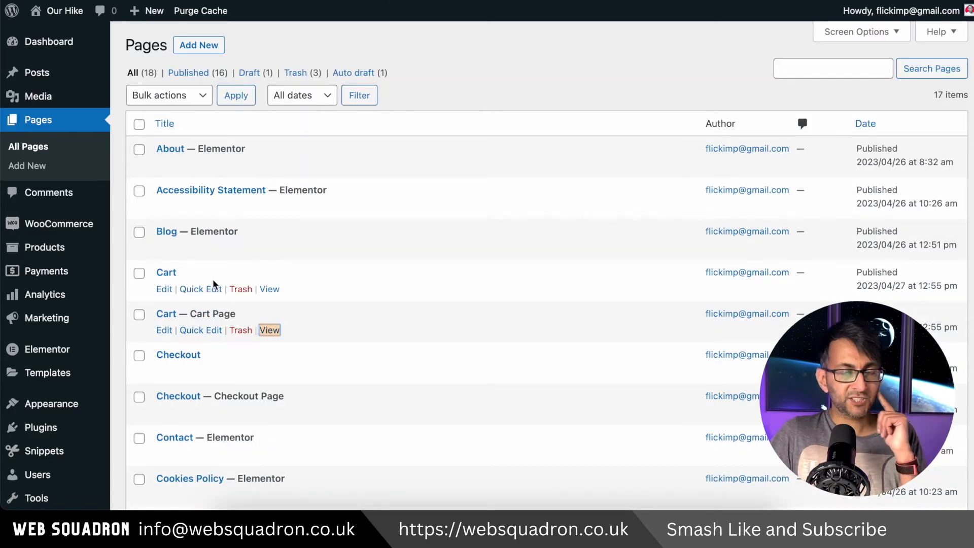
{"action": "left_click", "coordinate": [472, 1]}
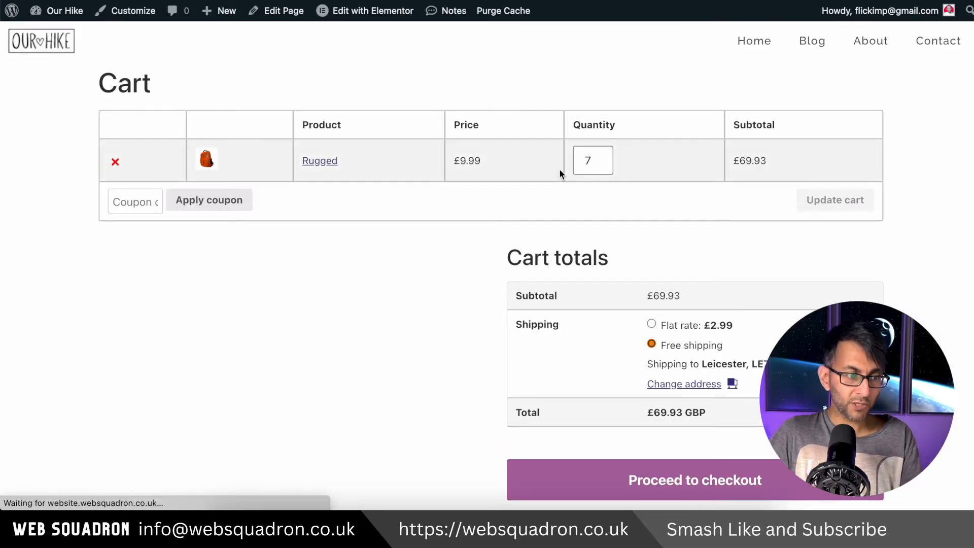
Compare how the duplicate Cart and Checkout pages display on the live site, returning to the Pages list
{"action": "key", "text": "ctrl+shift+Tab"}
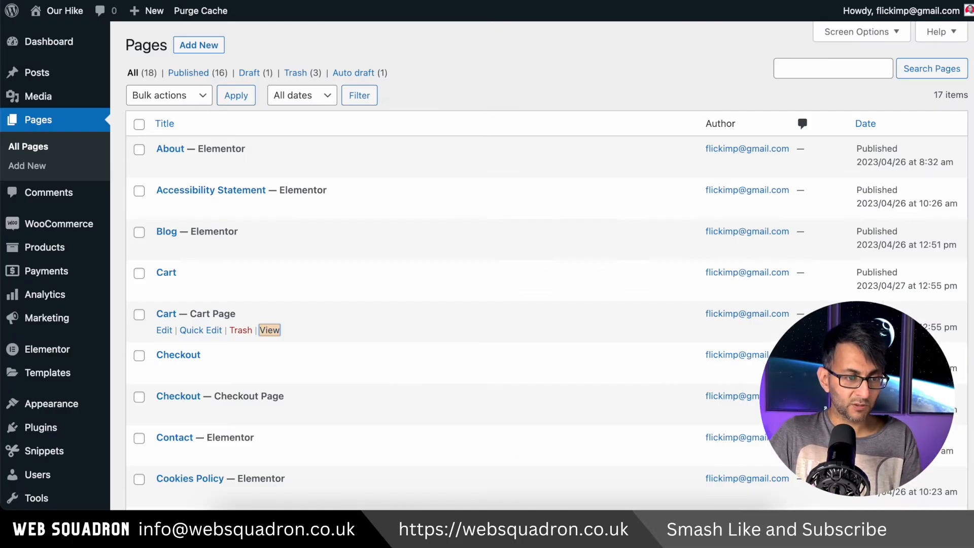
{"action": "key", "text": "ctrl+shift+Tab"}
{"action": "key", "text": "ctrl+Tab"}
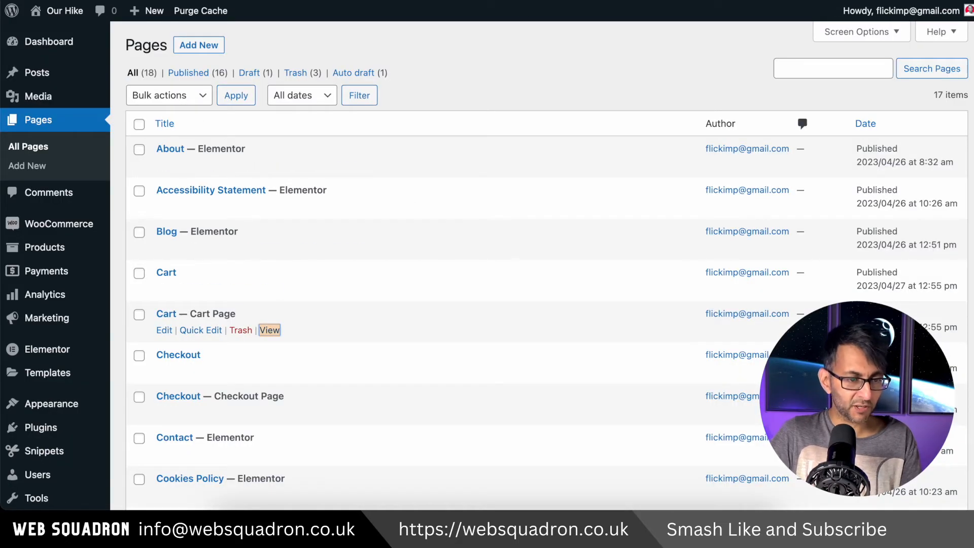
{"action": "key", "text": "ctrl+Tab"}
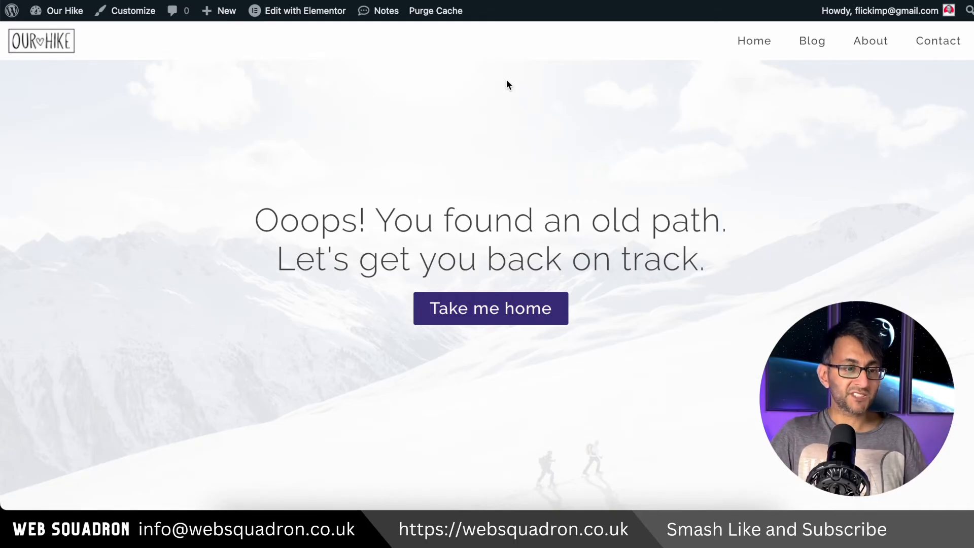
{"action": "key", "text": "ctrl+shift+Tab"}
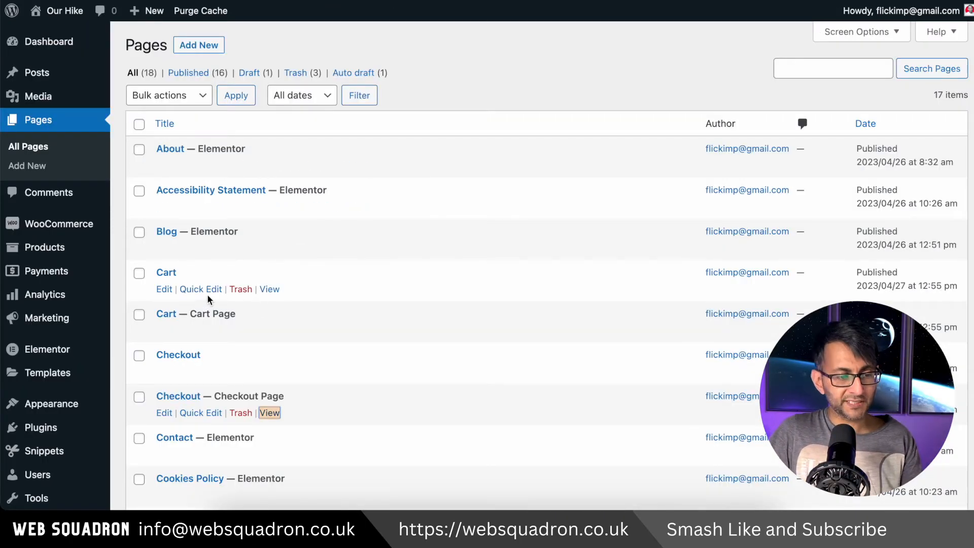
Check the slugs of both Cart pages and the assigned My Account page in Quick Edit, without changing them
{"action": "left_click", "coordinate": [201, 289]}
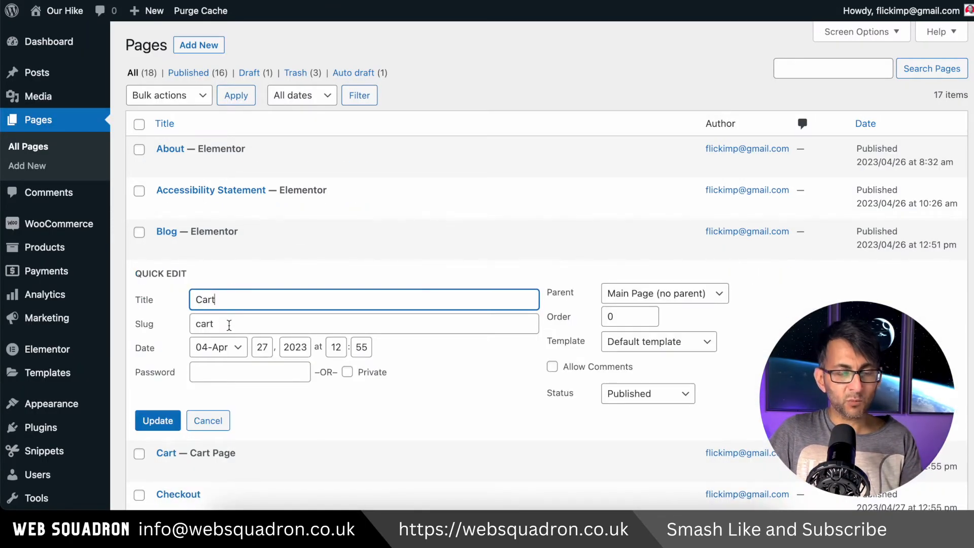
{"action": "left_click", "coordinate": [207, 420]}
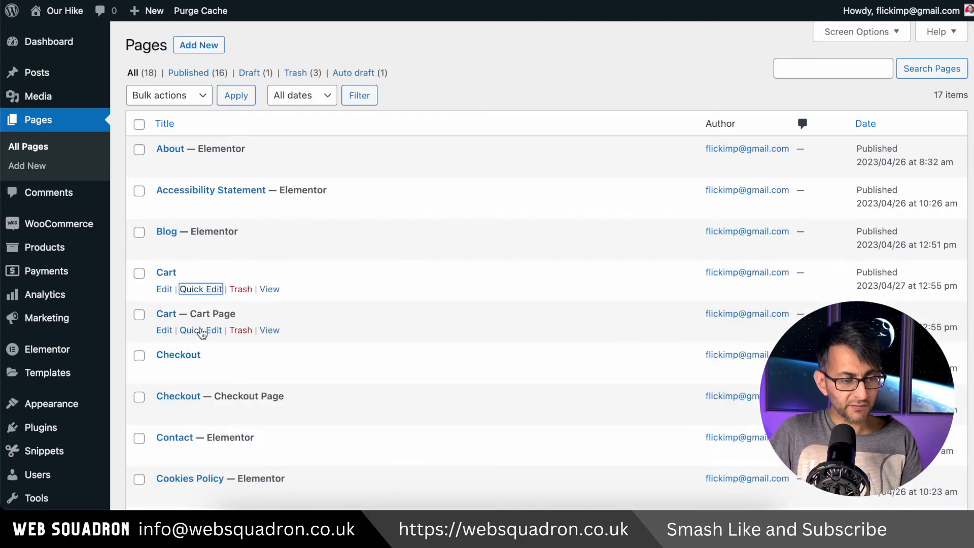
{"action": "left_click", "coordinate": [202, 331]}
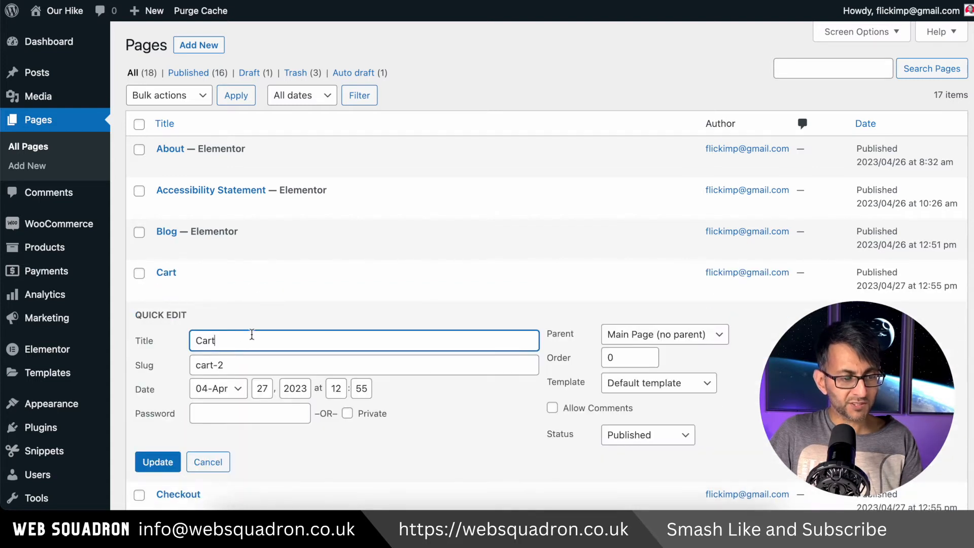
{"action": "left_click", "coordinate": [221, 459]}
{"action": "scroll", "coordinate": [254, 443], "scroll_direction": "down", "scroll_amount": 3}
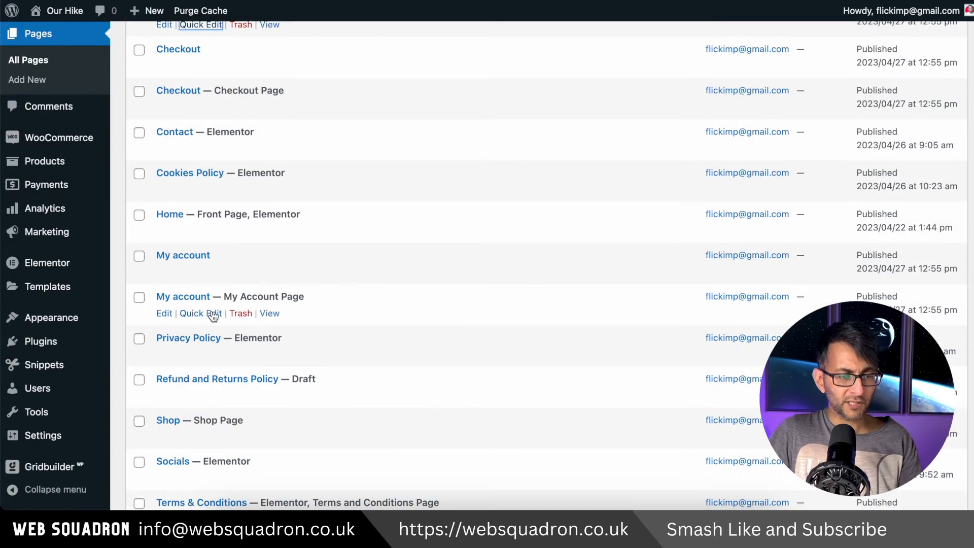
{"action": "left_click", "coordinate": [213, 314]}
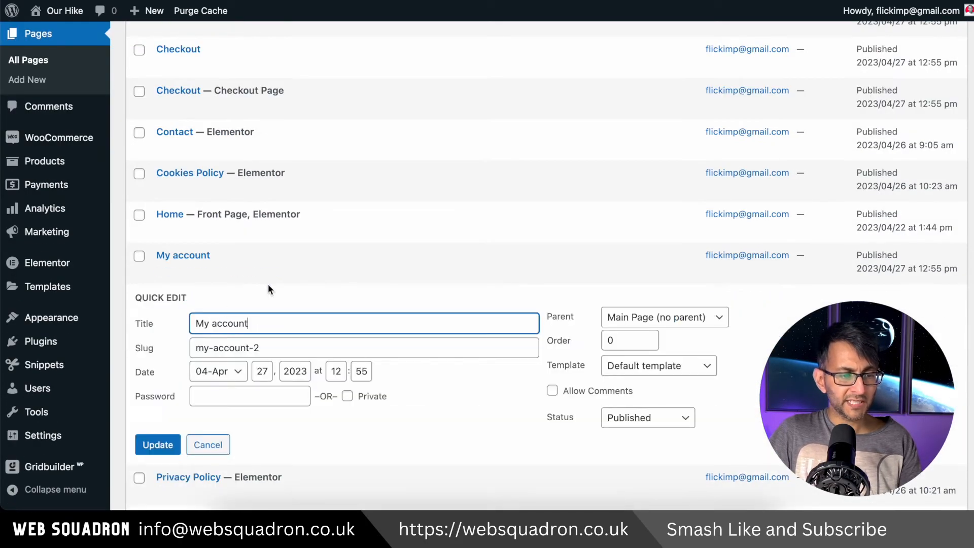
{"action": "left_click", "coordinate": [207, 444]}
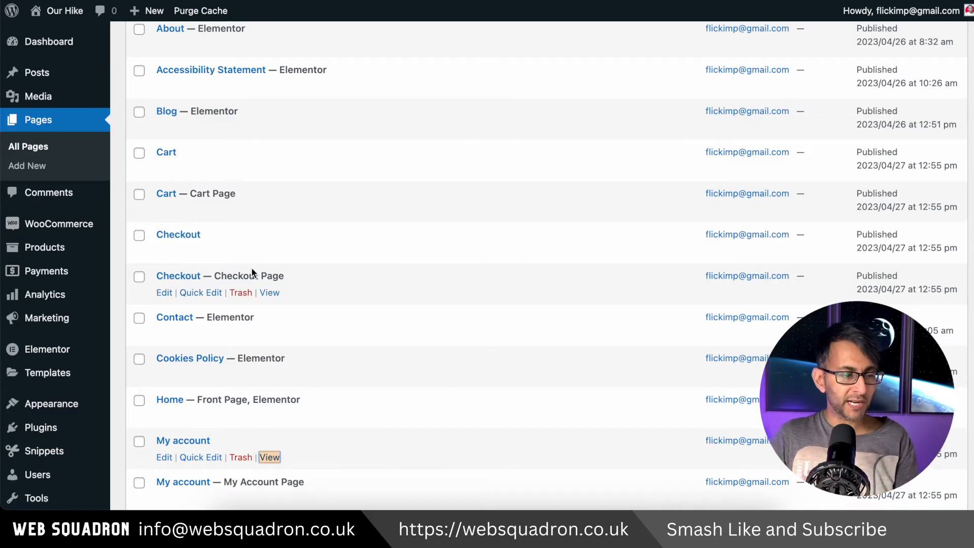
{"action": "left_click", "coordinate": [241, 210]}
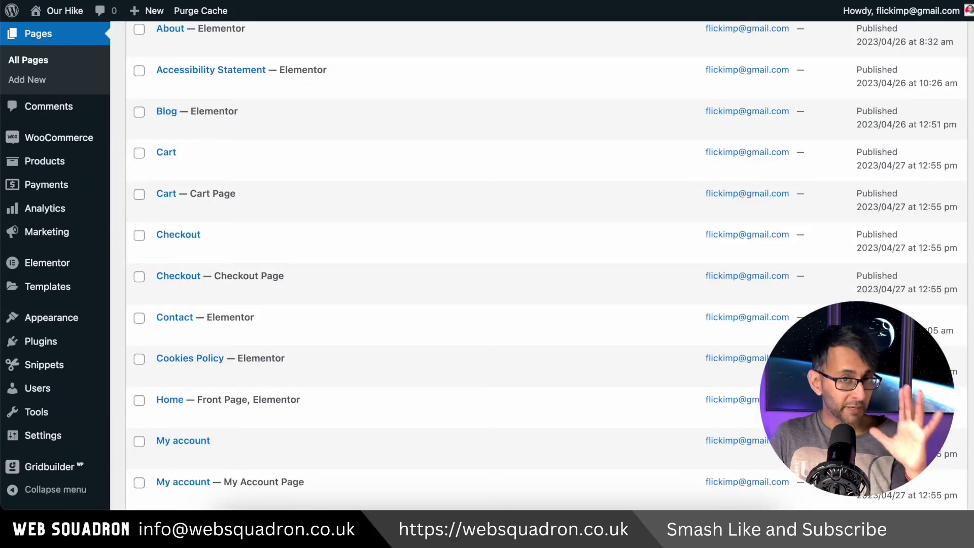
Set the Cart page to Cart (ID: 281) in WooCommerce's advanced page setup
{"action": "mouse_move", "coordinate": [76, 139]}
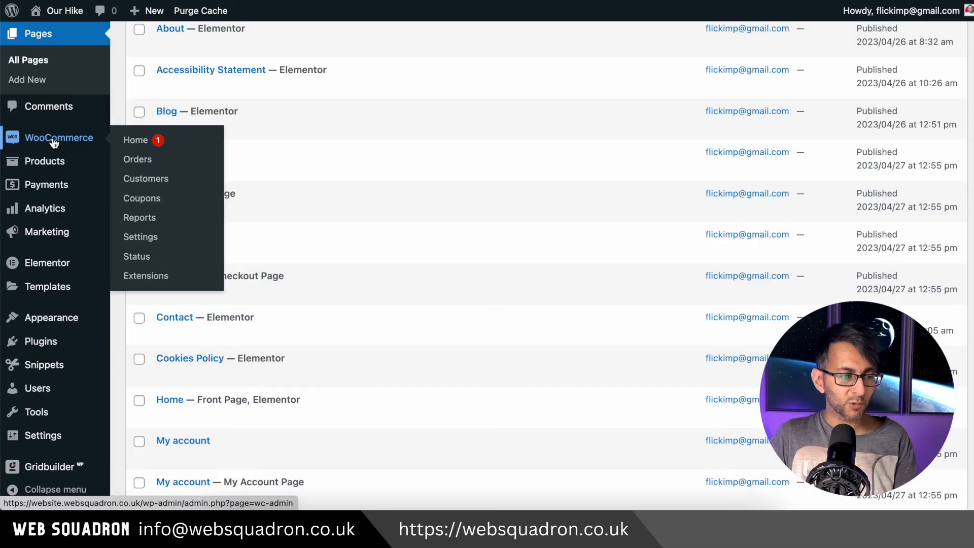
{"action": "left_click", "coordinate": [146, 242]}
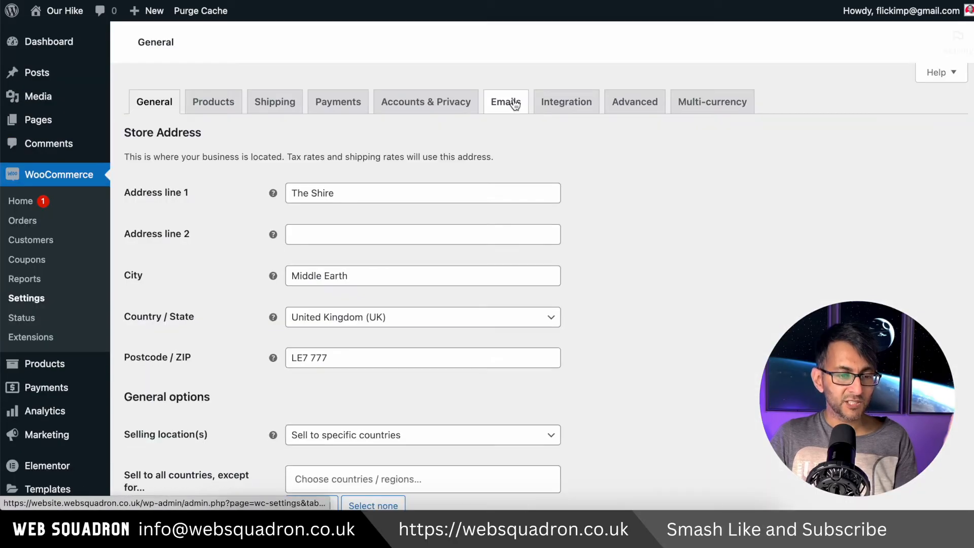
{"action": "left_click", "coordinate": [635, 102]}
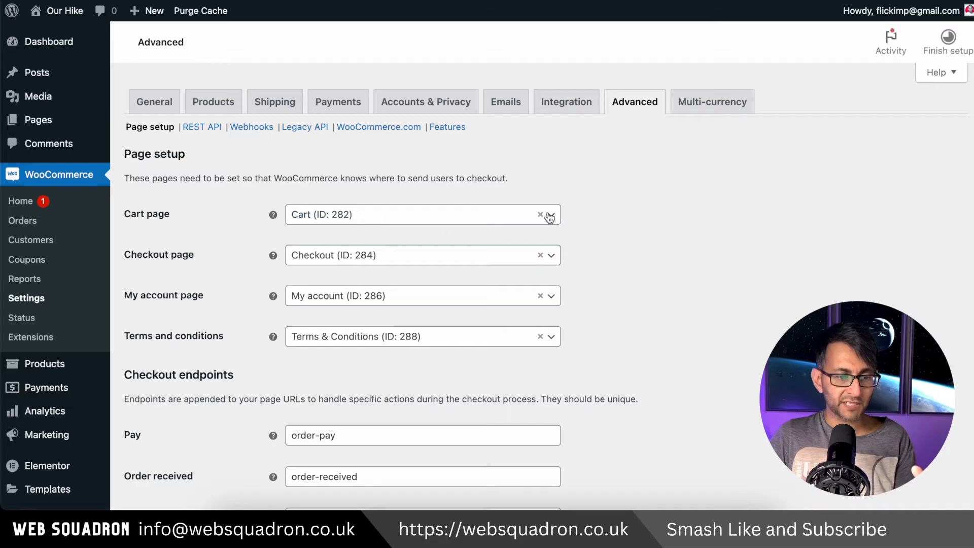
{"action": "left_click", "coordinate": [549, 216]}
{"action": "type", "text": "cart"}
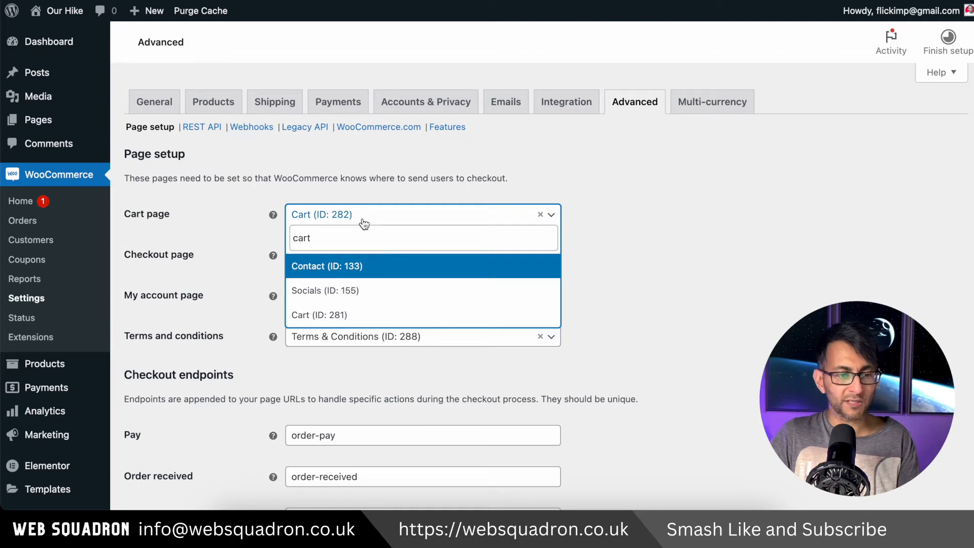
{"action": "left_click", "coordinate": [350, 315]}
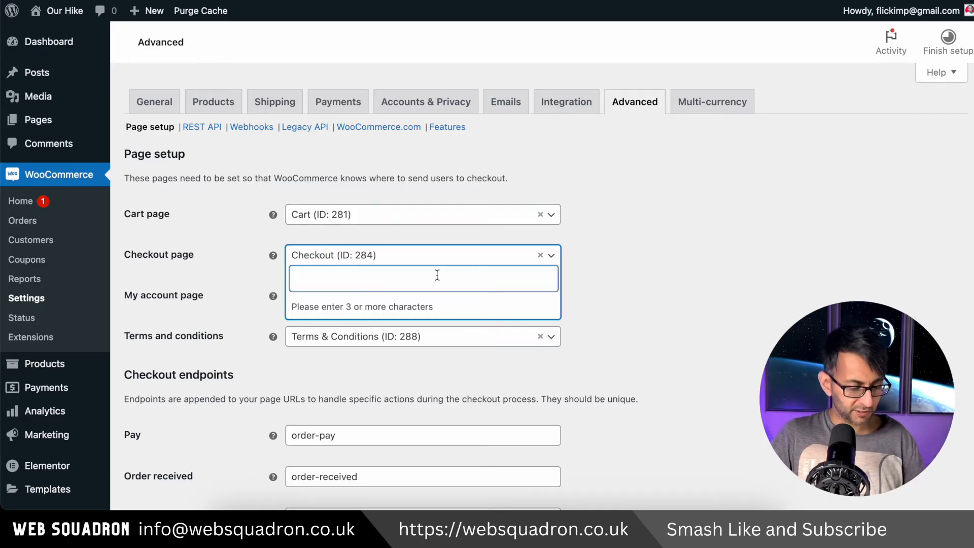
Set the Checkout page to Checkout (ID: 283) in WooCommerce's advanced page setup
{"action": "type", "text": "Checv"}
{"action": "key", "text": "BackSpace"}
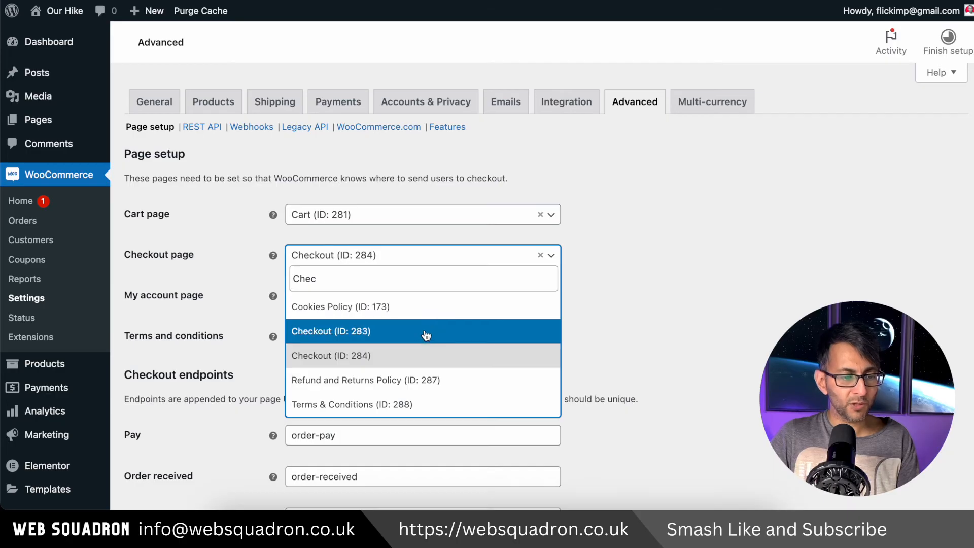
{"action": "left_click", "coordinate": [427, 332]}
Set the My account page to My account (ID: 285) and save the WooCommerce page setup
{"action": "left_click", "coordinate": [556, 302]}
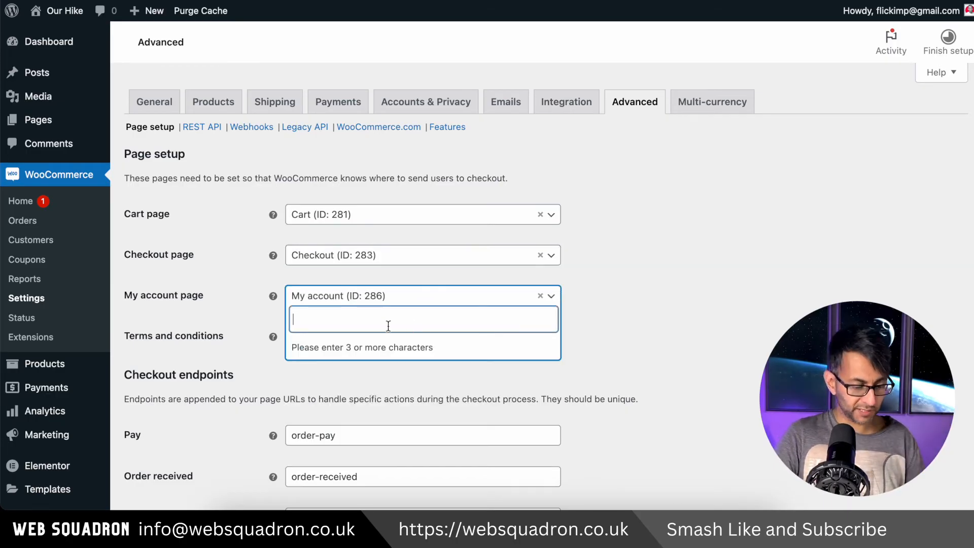
{"action": "type", "text": "My"}
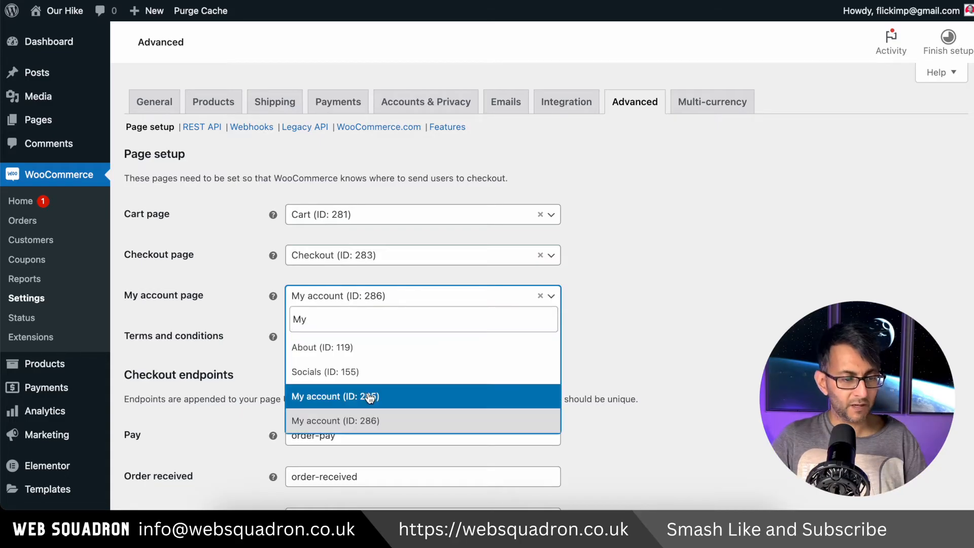
{"action": "left_click", "coordinate": [371, 398]}
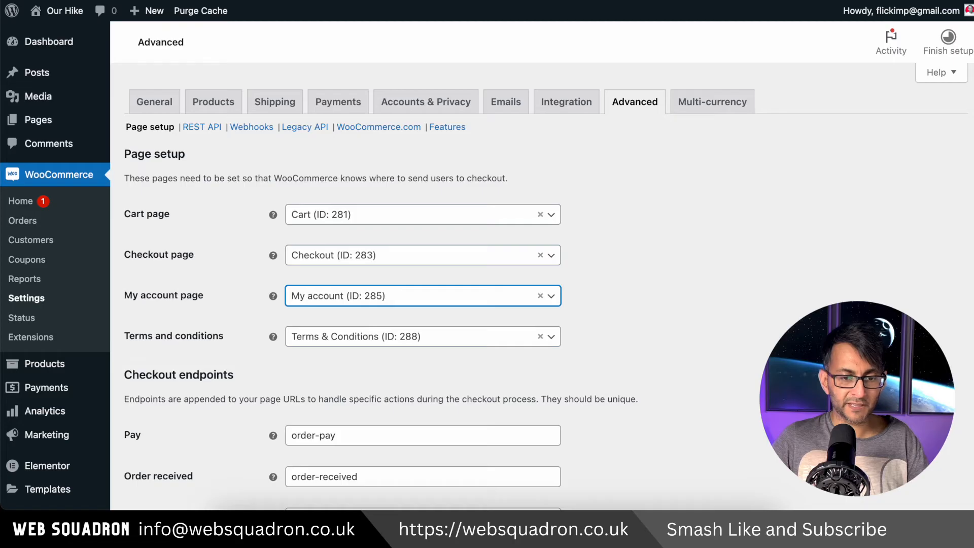
{"action": "scroll", "coordinate": [162, 436], "scroll_direction": "down", "scroll_amount": 10}
{"action": "left_click", "coordinate": [160, 435]}
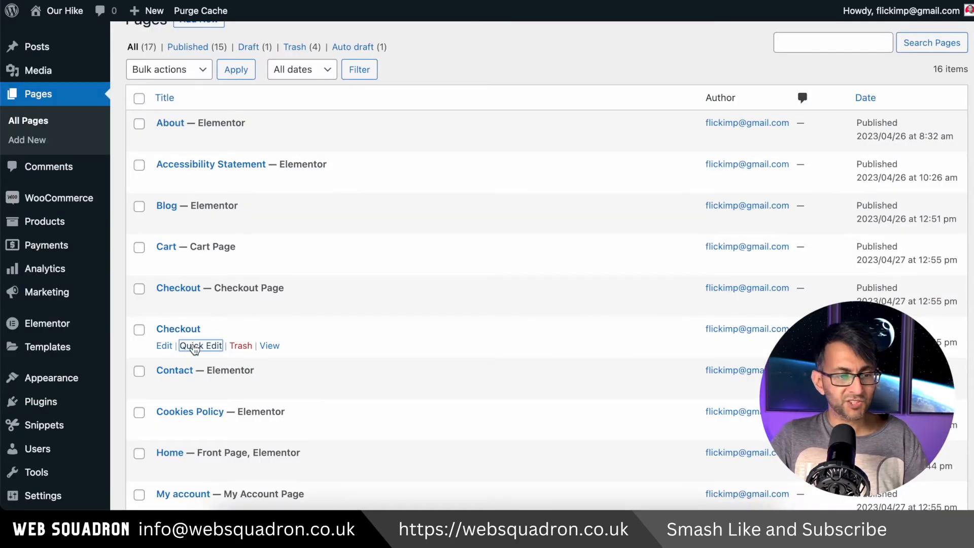
Check the unassigned Checkout page's slug, and move the duplicate Checkout and My account pages to the trash
{"action": "left_click", "coordinate": [195, 347]}
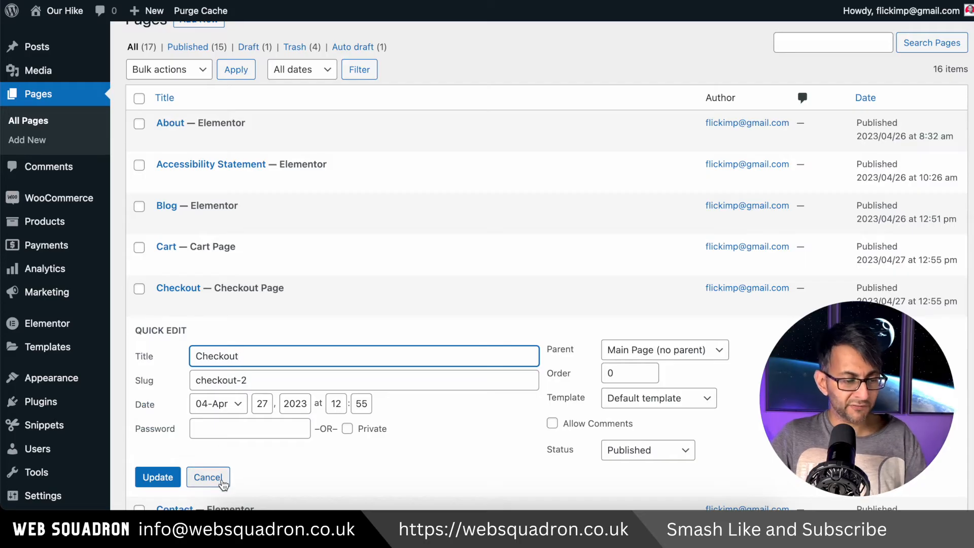
{"action": "left_click", "coordinate": [208, 477]}
{"action": "left_click", "coordinate": [241, 345]}
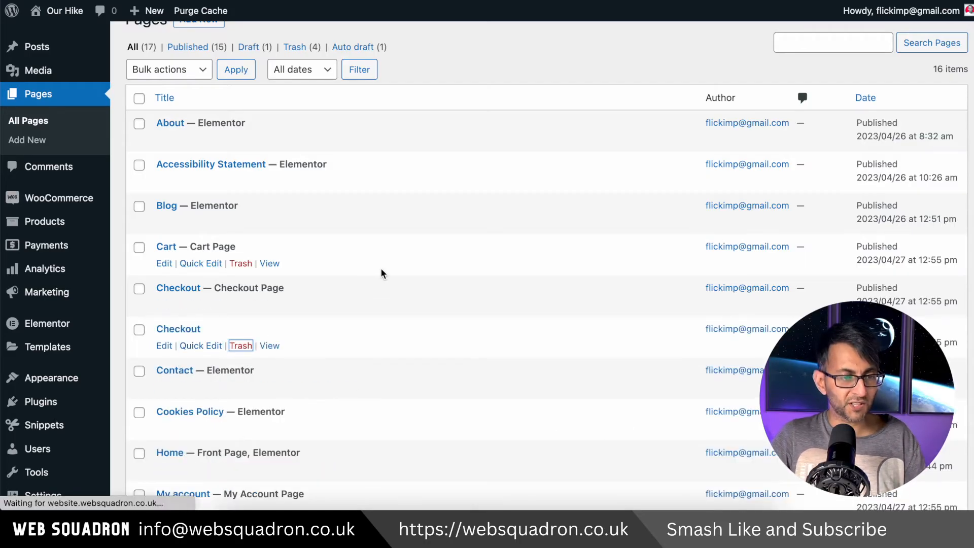
{"action": "scroll", "coordinate": [438, 393], "scroll_direction": "down", "scroll_amount": 3}
View the Shop page in a new browser tab and compare its product listing with the other open listing
{"action": "scroll", "coordinate": [438, 397], "scroll_direction": "down", "scroll_amount": 4}
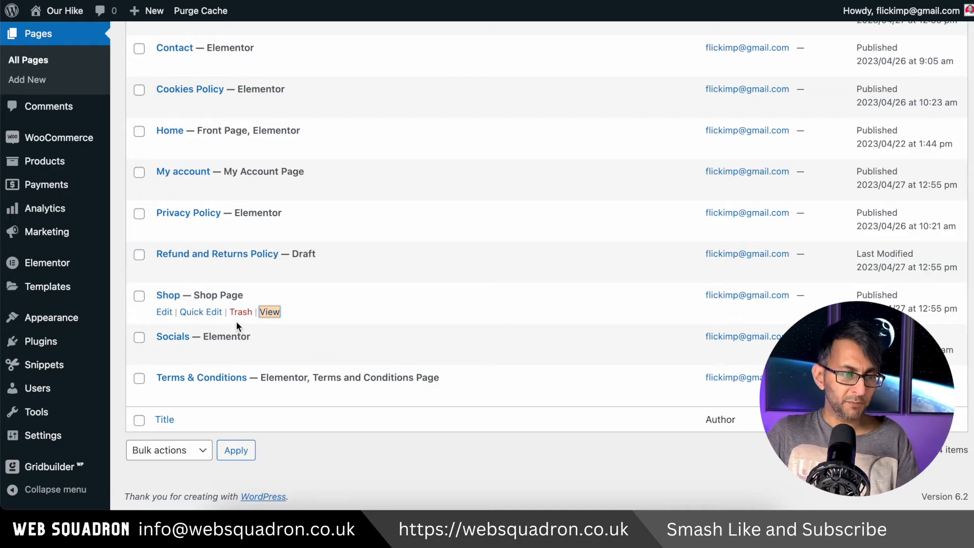
{"action": "right_click", "coordinate": [268, 311]}
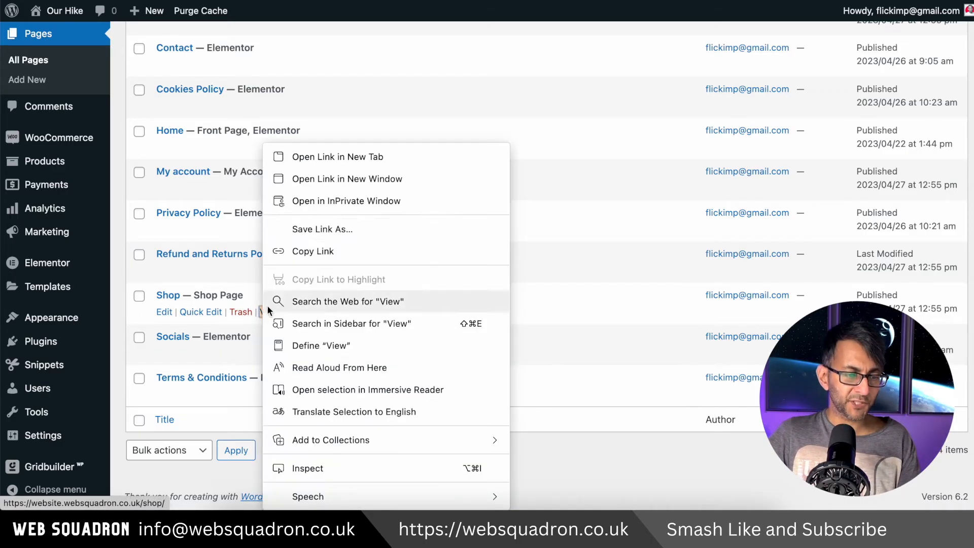
{"action": "left_click", "coordinate": [320, 157]}
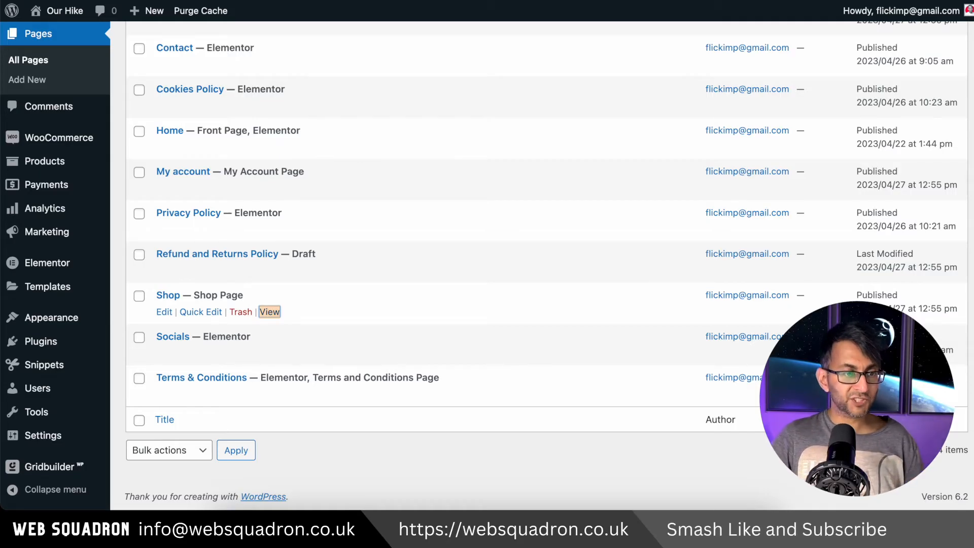
{"action": "key", "text": "ctrl+Tab"}
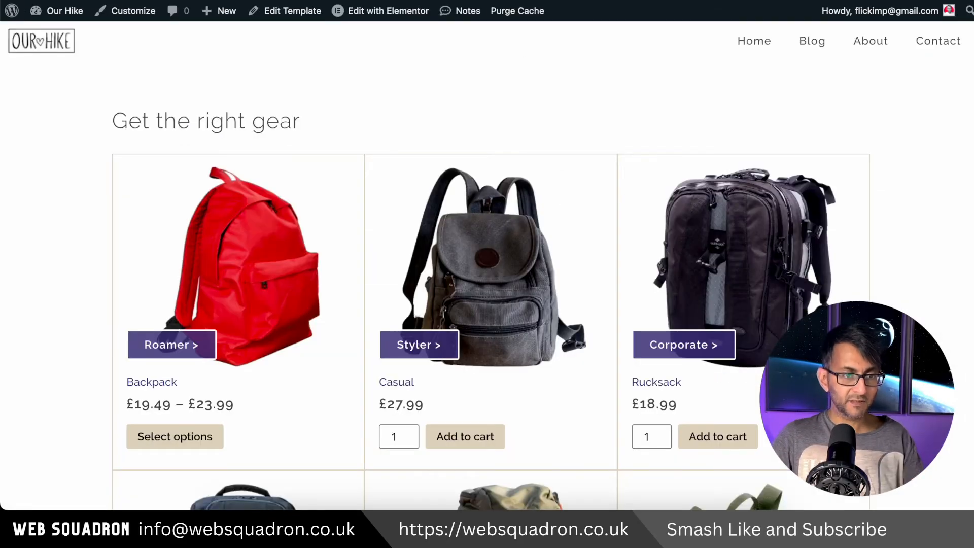
{"action": "key", "text": "ctrl+Tab"}
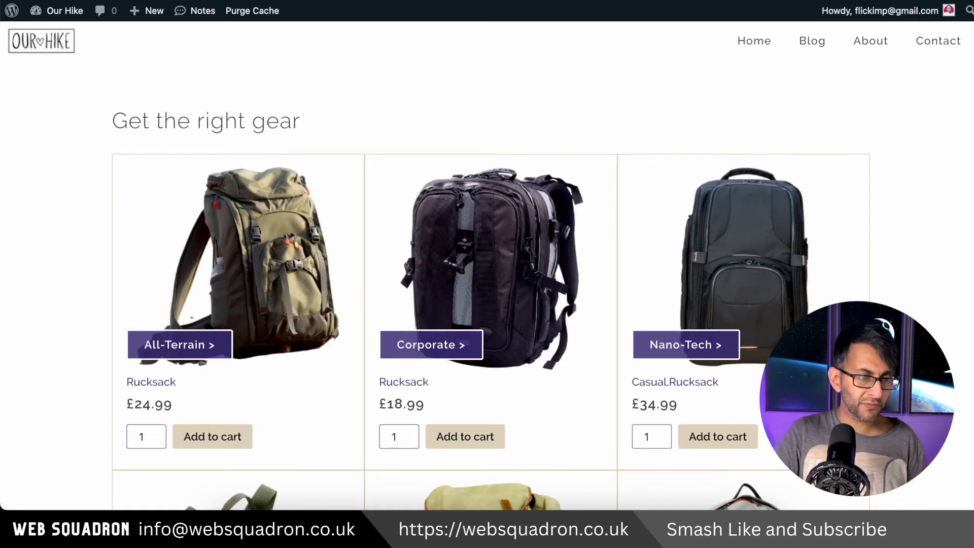
Return to the Pages list and try to open the existing Shop page in the Elementor editor
{"action": "key", "text": "ctrl+Tab"}
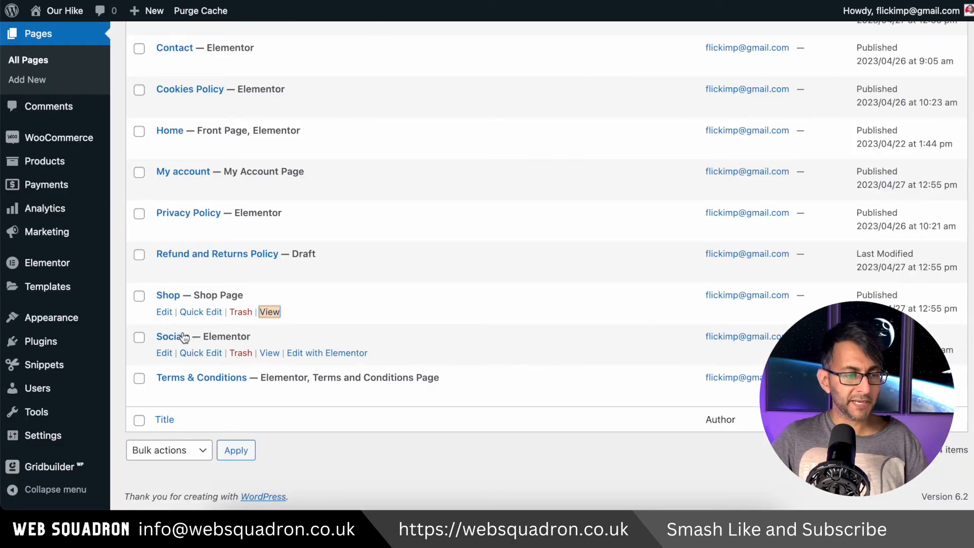
{"action": "left_click", "coordinate": [164, 311]}
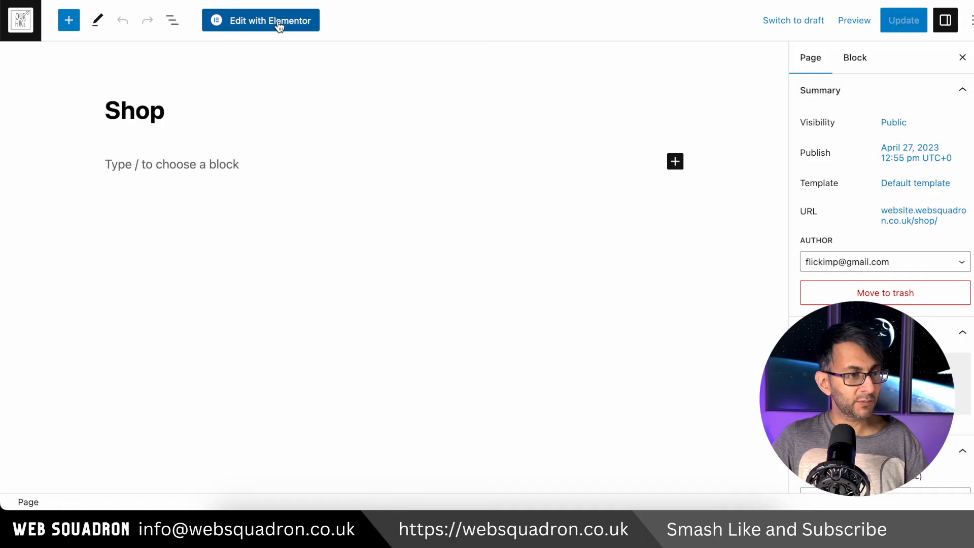
{"action": "left_click", "coordinate": [279, 26]}
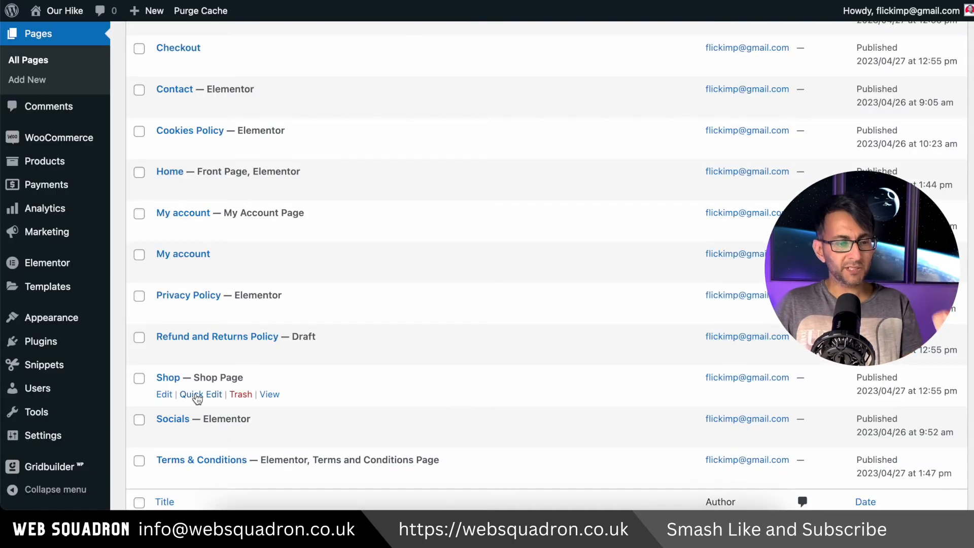
Rename the Shop page to Shop Results with the slug shop-results through Quick Edit, and update it
{"action": "left_click", "coordinate": [198, 394]}
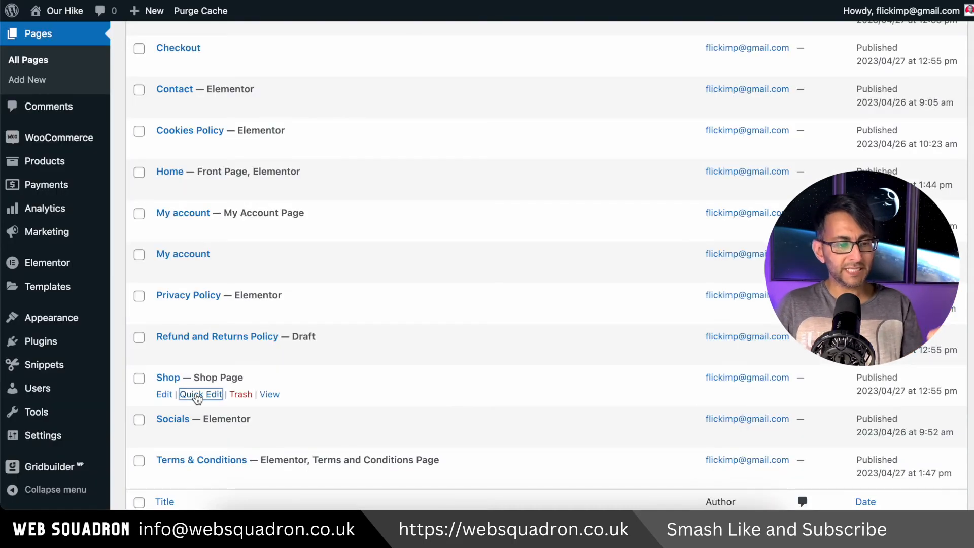
{"action": "type", "text": "Results"}
{"action": "left_click", "coordinate": [241, 427]}
{"action": "type", "text": "-results"}
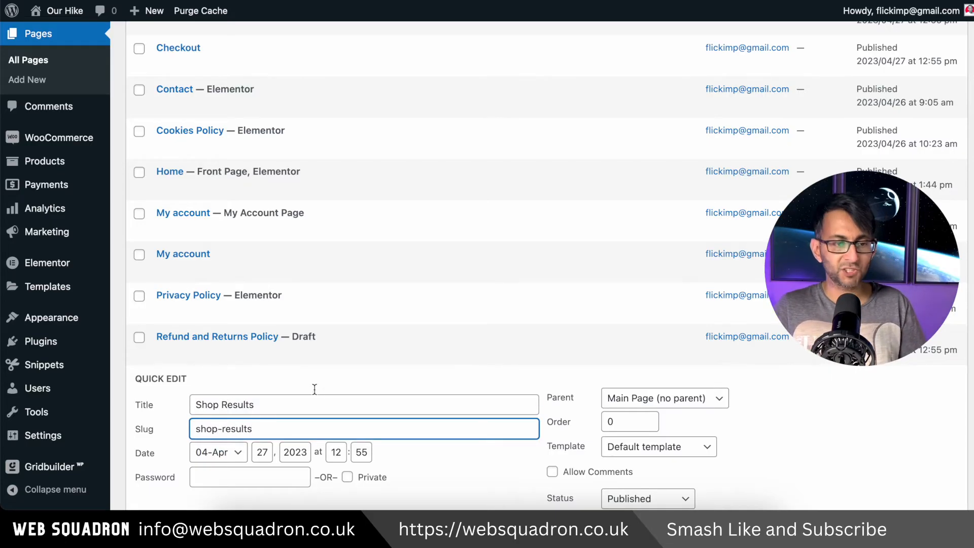
{"action": "scroll", "coordinate": [328, 388], "scroll_direction": "up", "scroll_amount": 2}
{"action": "scroll", "coordinate": [327, 395], "scroll_direction": "down", "scroll_amount": 4}
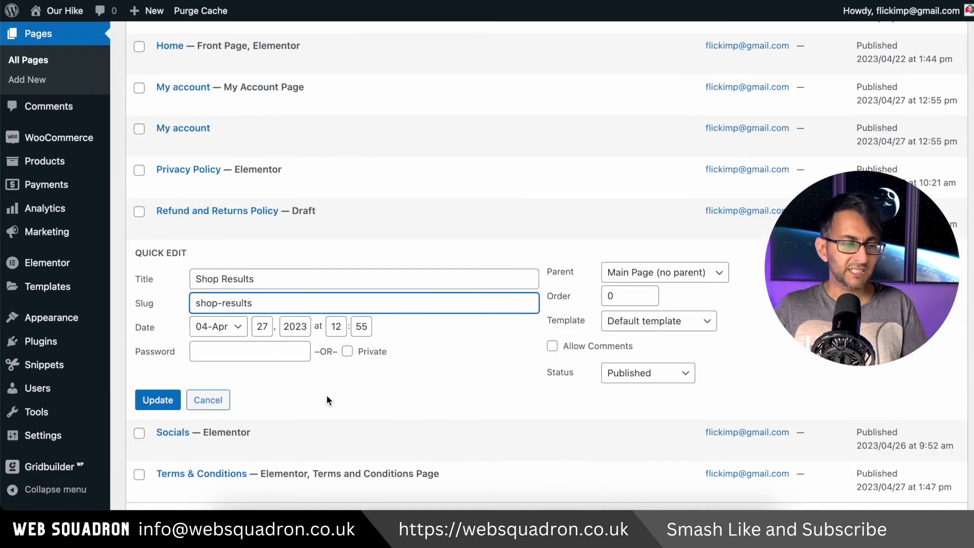
{"action": "left_click", "coordinate": [162, 403]}
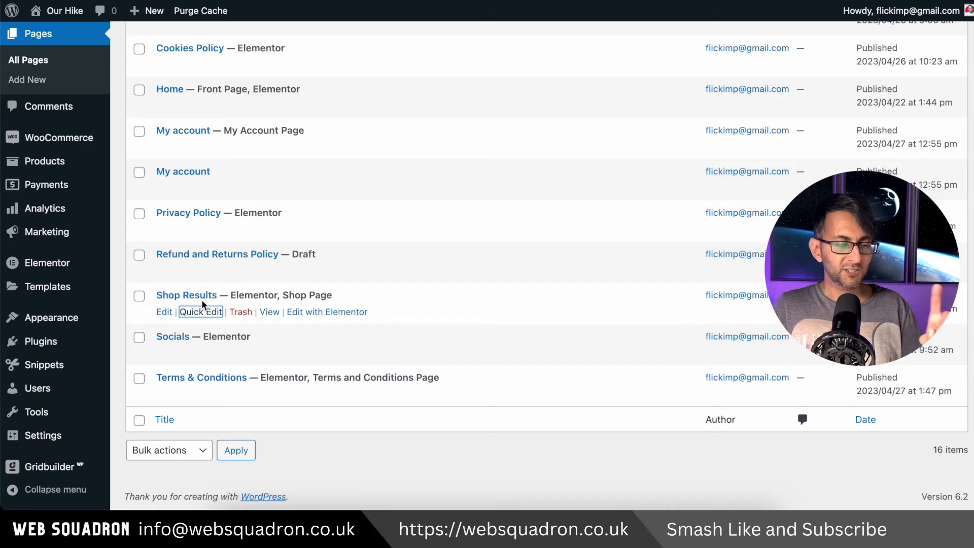
Check which page is assigned as the Shop page in WooCommerce's product settings
{"action": "scroll", "coordinate": [224, 301], "scroll_direction": "up", "scroll_amount": 3}
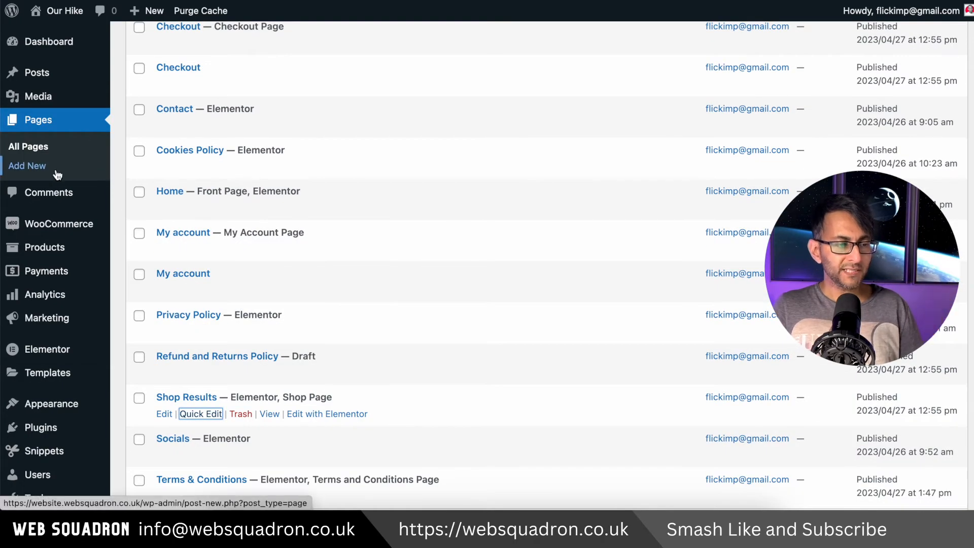
{"action": "mouse_move", "coordinate": [61, 226]}
{"action": "left_click", "coordinate": [147, 326]}
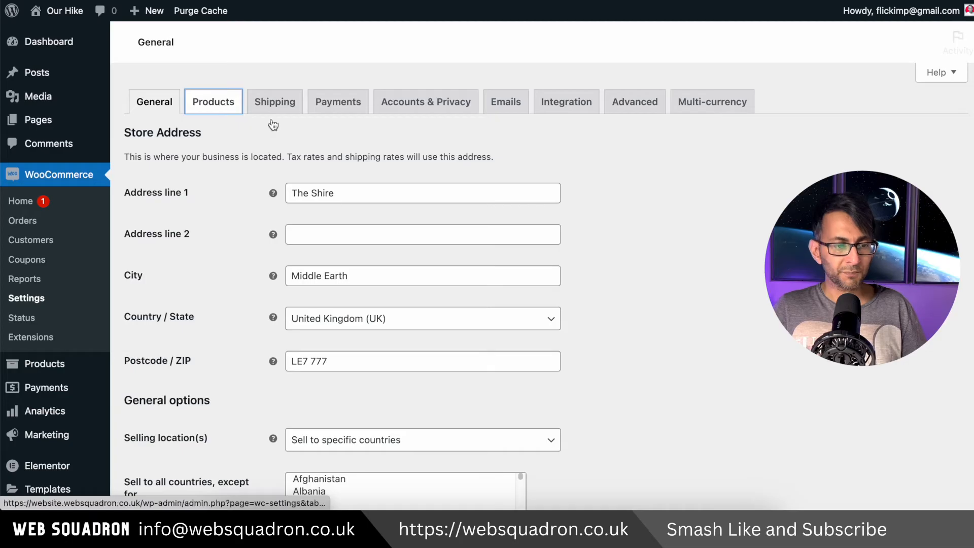
{"action": "left_click", "coordinate": [213, 102]}
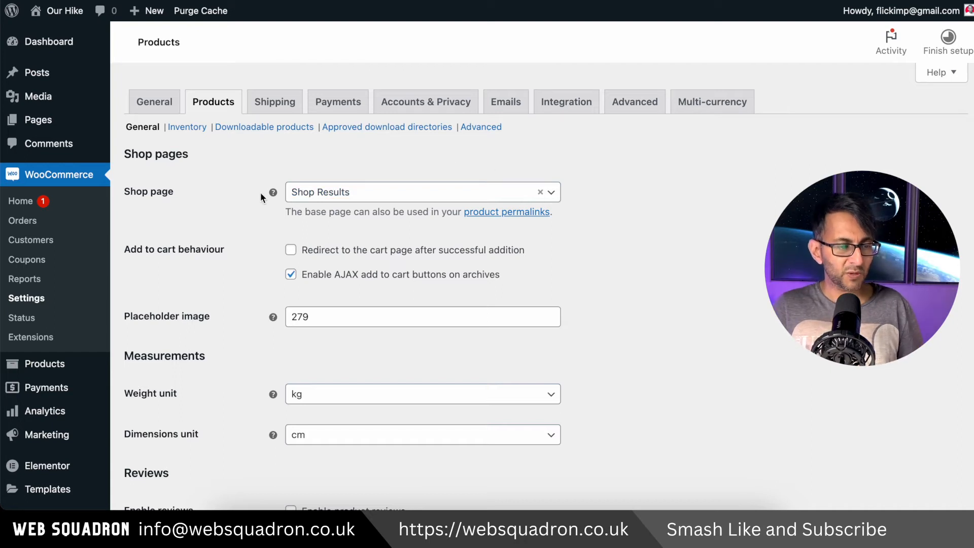
{"action": "mouse_move", "coordinate": [273, 191]}
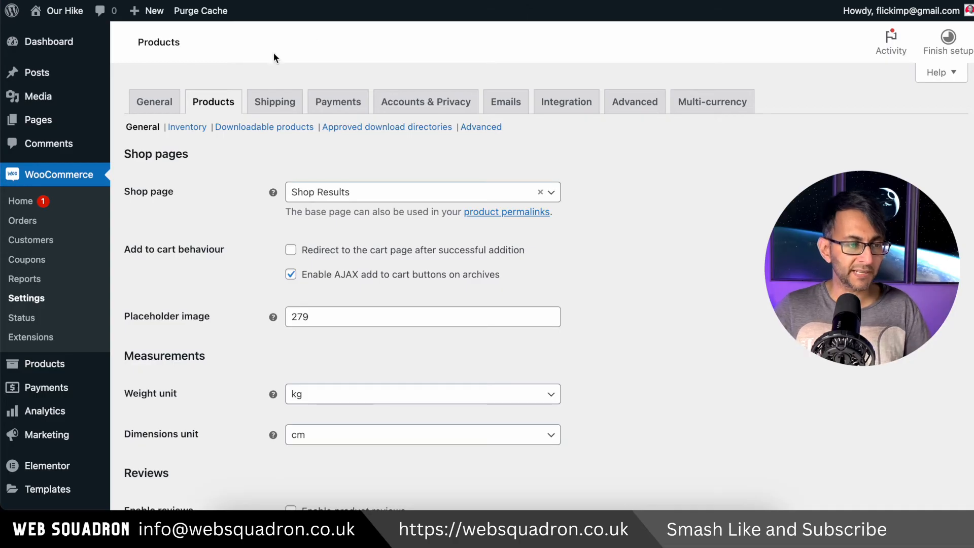
Create a new WordPress page titled Shop and open it in the Elementor editor
{"action": "mouse_move", "coordinate": [86, 45]}
{"action": "mouse_move", "coordinate": [96, 120]}
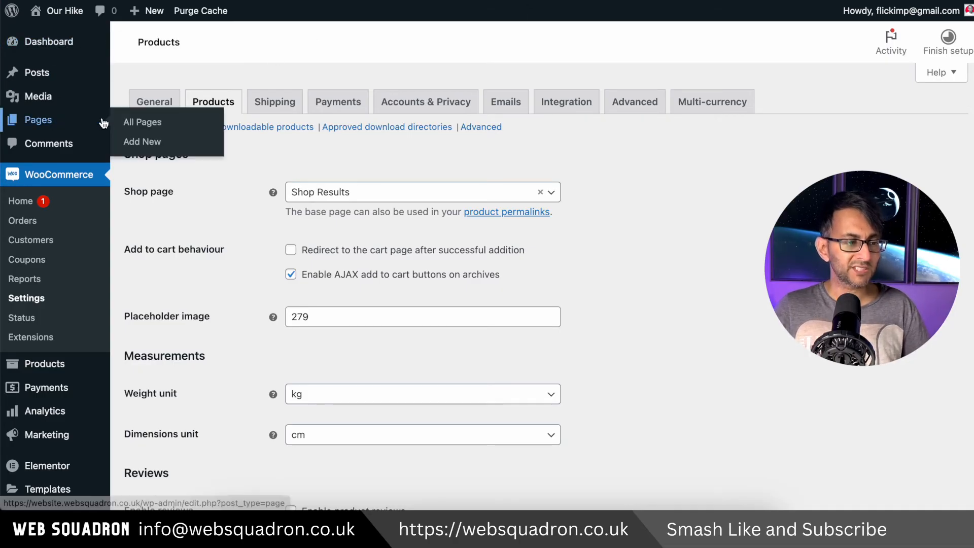
{"action": "left_click", "coordinate": [155, 124]}
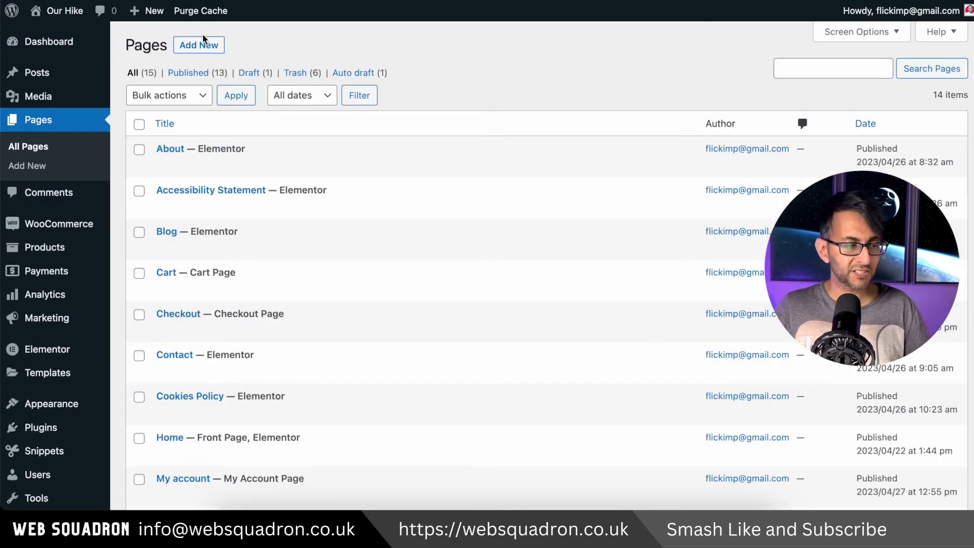
{"action": "left_click", "coordinate": [203, 45]}
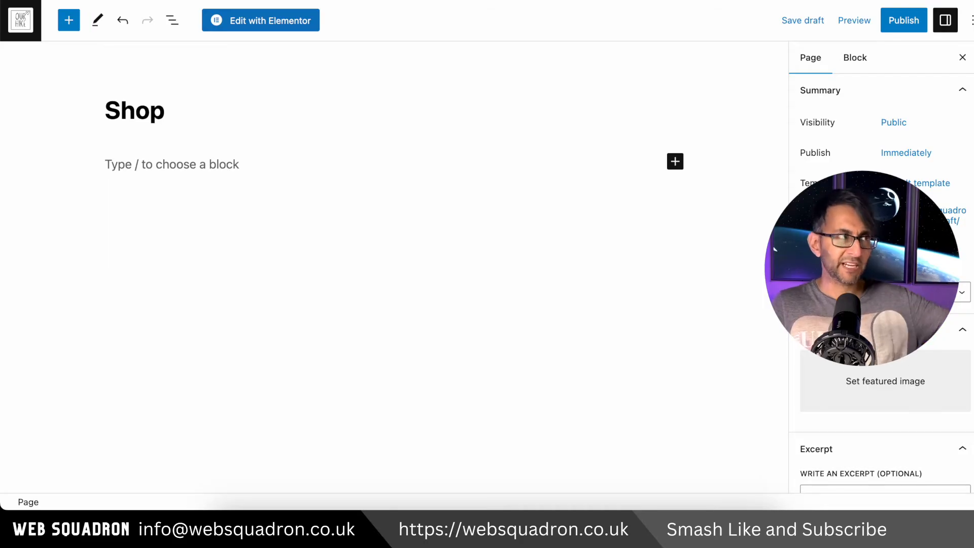
{"action": "left_click", "coordinate": [254, 25]}
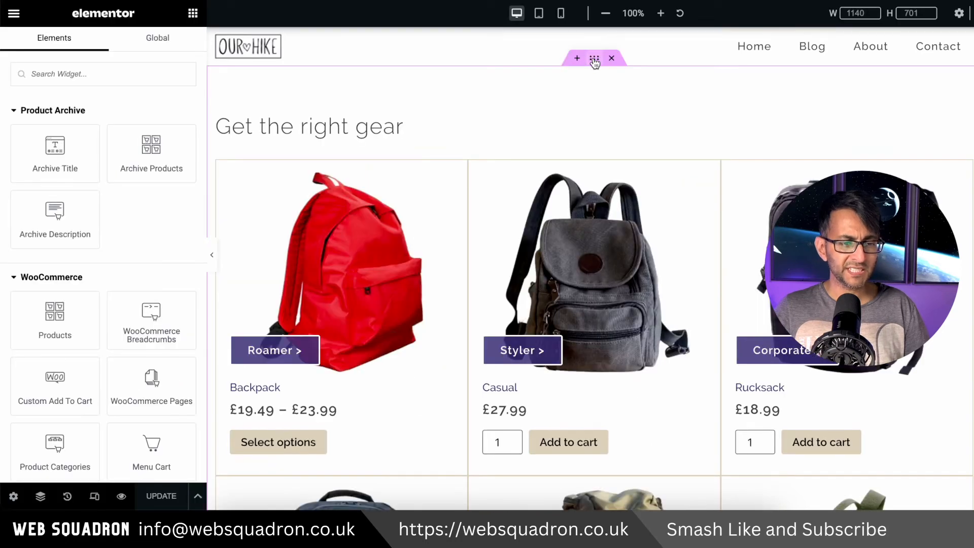
Copy the products archive's main container into the new Shop page and hide that page's title
{"action": "right_click", "coordinate": [593, 61]}
{"action": "left_click", "coordinate": [637, 150]}
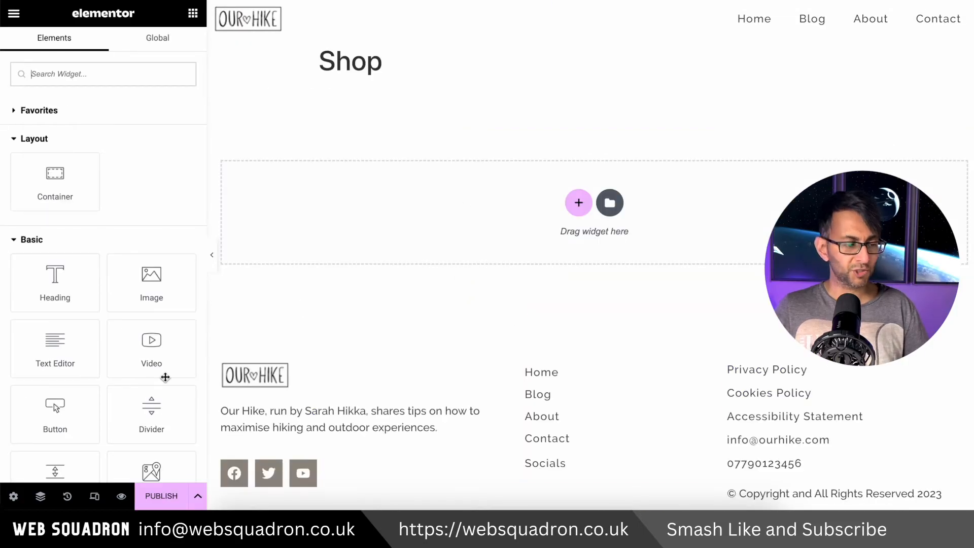
{"action": "left_click", "coordinate": [14, 496]}
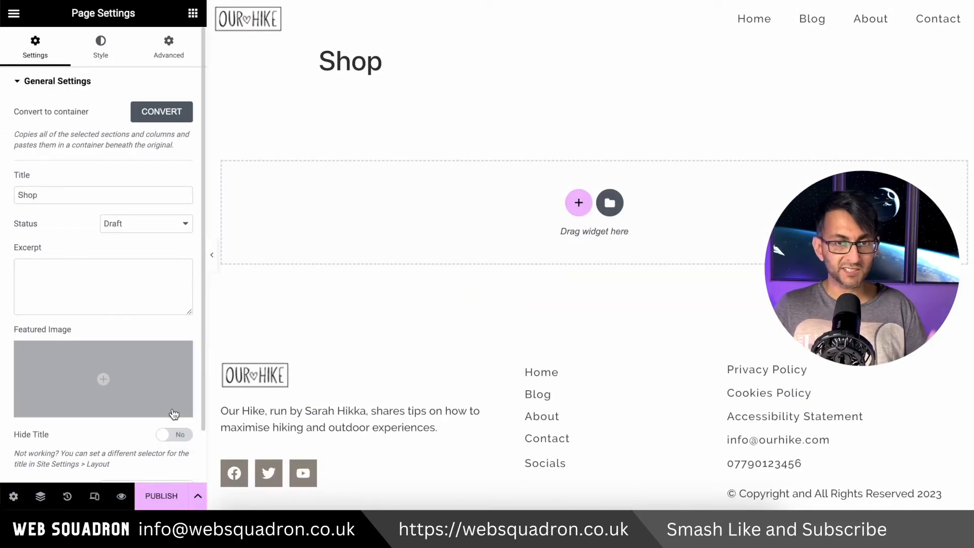
{"action": "left_click", "coordinate": [180, 435]}
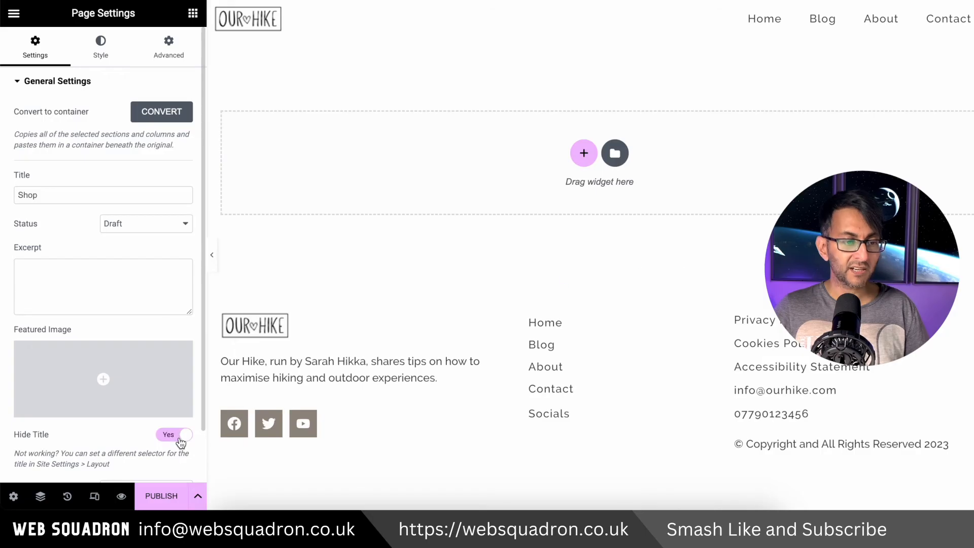
{"action": "right_click", "coordinate": [350, 171]}
{"action": "left_click", "coordinate": [376, 178]}
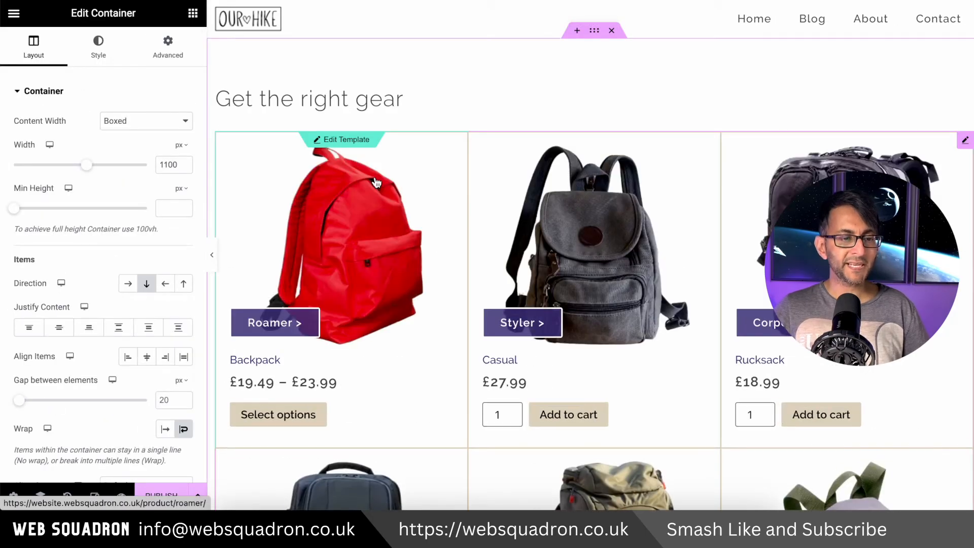
Set the query source of the Shop page's Loop Grid to Latest Products
{"action": "left_click", "coordinate": [393, 102]}
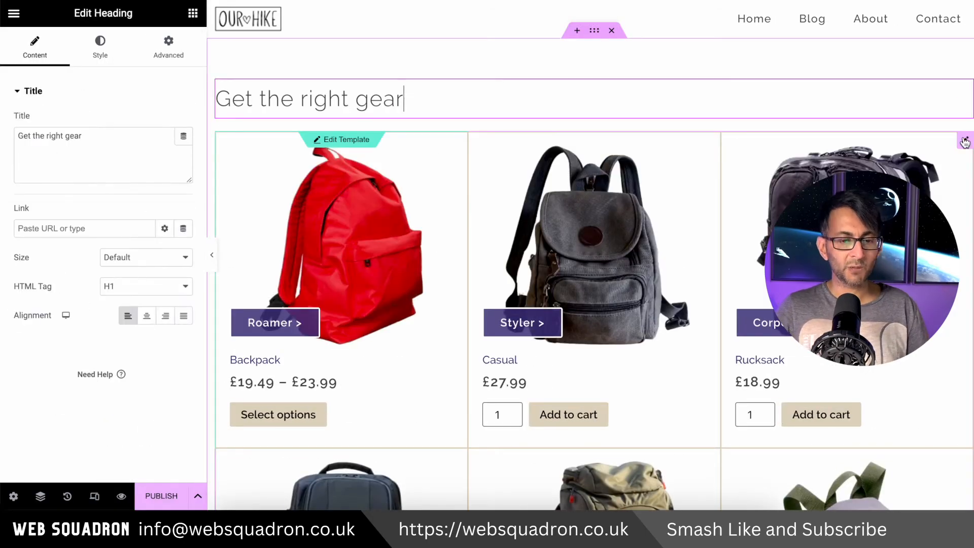
{"action": "left_click", "coordinate": [965, 141]}
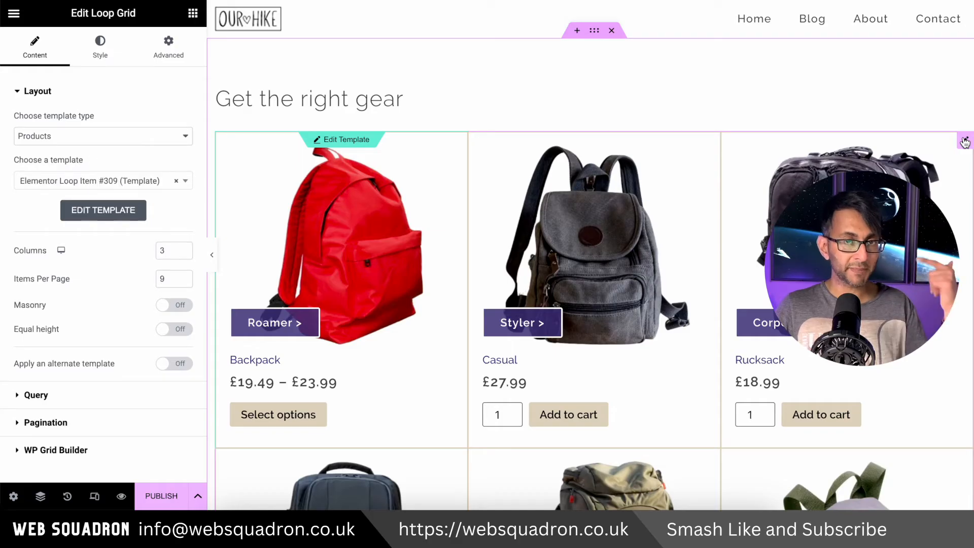
{"action": "left_click", "coordinate": [96, 400]}
{"action": "left_click", "coordinate": [157, 147]}
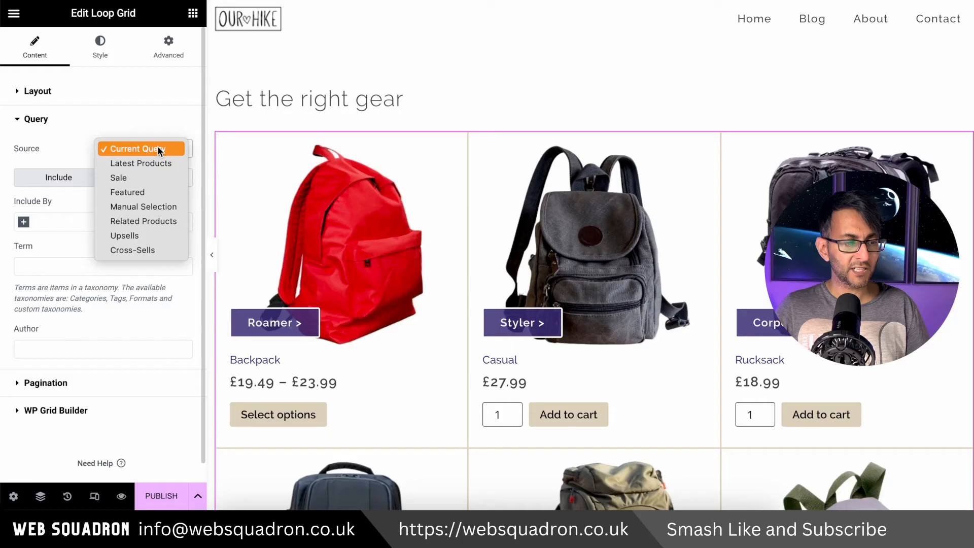
{"action": "left_click", "coordinate": [148, 163]}
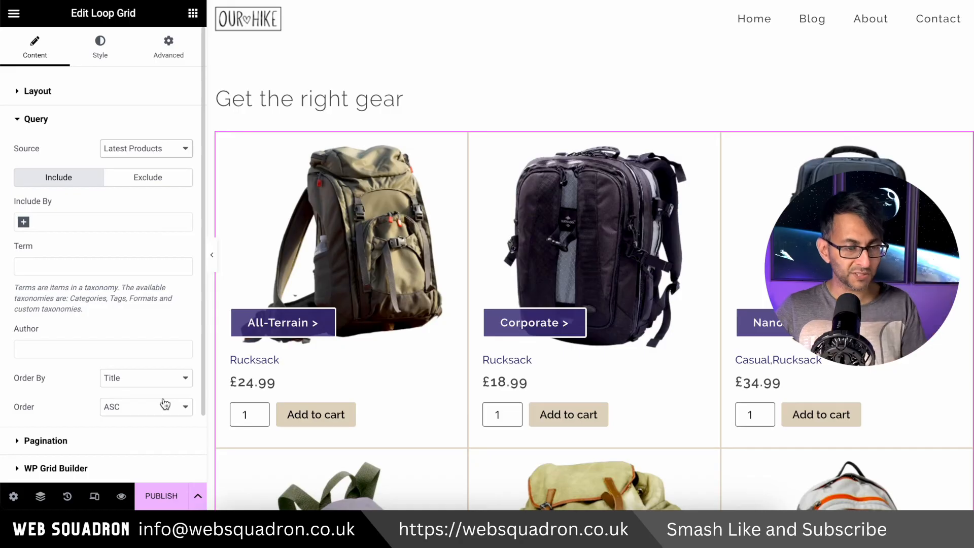
Publish the Shop page
{"action": "left_click", "coordinate": [162, 499]}
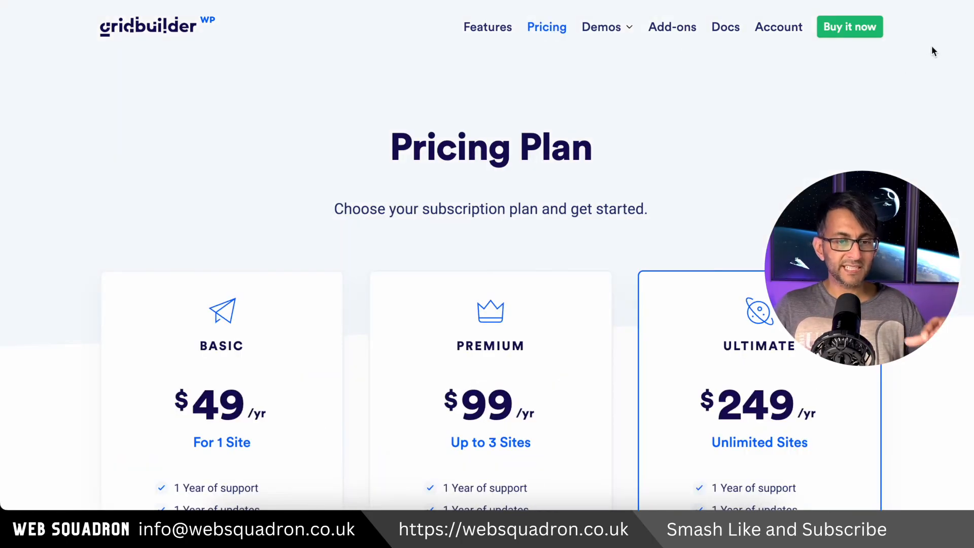
Review the Basic, Premium and Ultimate subscription plans on the WP Grid Builder pricing page
{"action": "scroll", "coordinate": [487, 254], "scroll_direction": "down", "scroll_amount": 3}
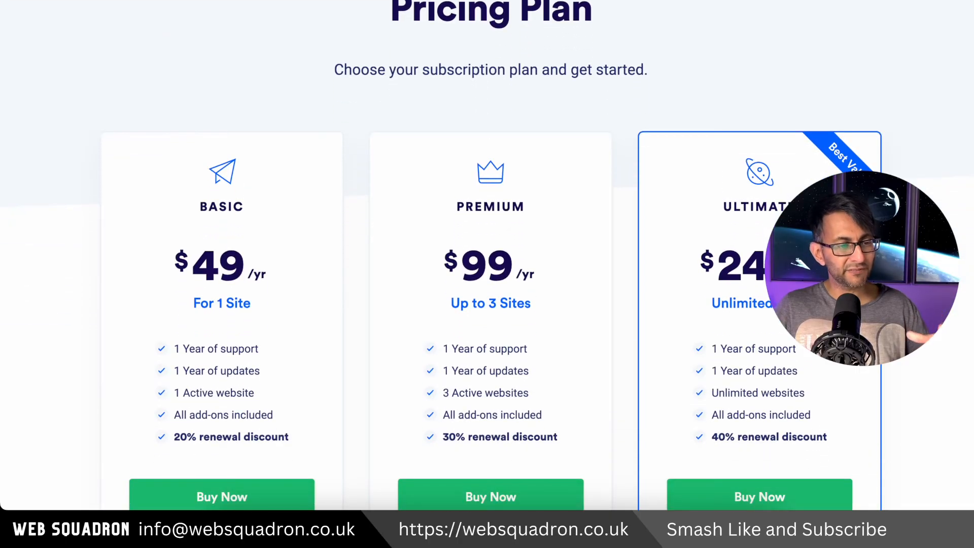
{"action": "scroll", "coordinate": [487, 254], "scroll_direction": "up", "scroll_amount": 3}
{"action": "scroll", "coordinate": [487, 253], "scroll_direction": "down", "scroll_amount": 2}
{"action": "scroll", "coordinate": [486, 254], "scroll_direction": "down", "scroll_amount": 1}
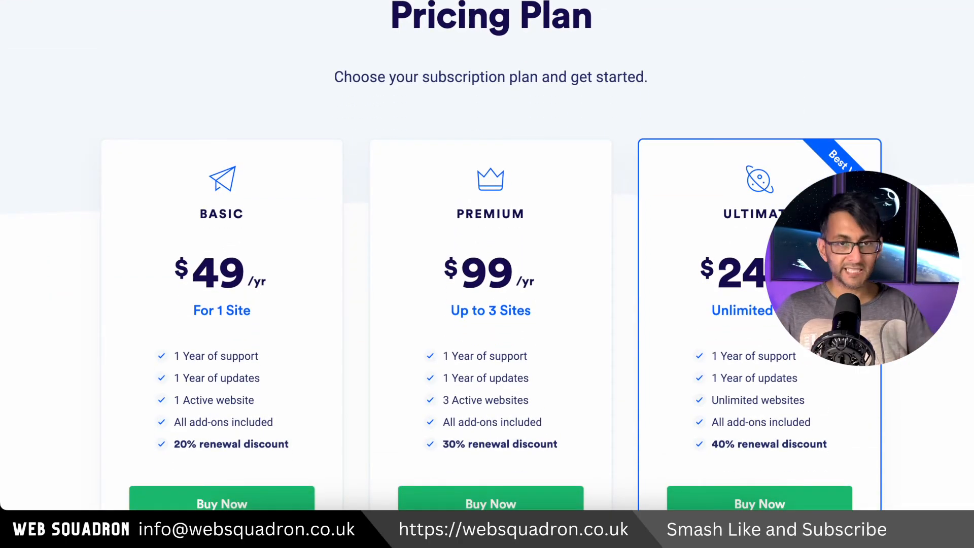
{"action": "scroll", "coordinate": [487, 253], "scroll_direction": "down", "scroll_amount": 3}
{"action": "scroll", "coordinate": [487, 254], "scroll_direction": "up", "scroll_amount": 2}
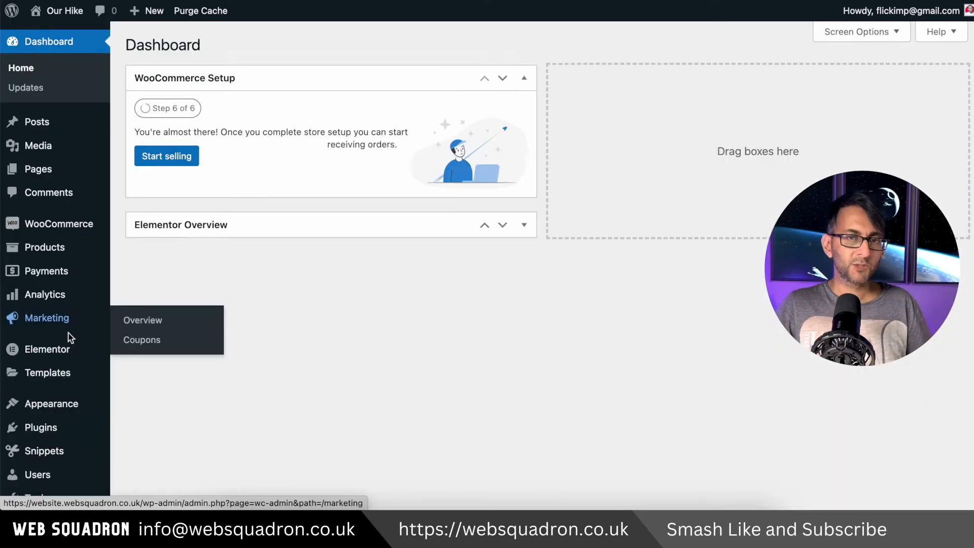
{"action": "scroll", "coordinate": [72, 365], "scroll_direction": "down", "scroll_amount": 2}
Open the Gridbuilder facets overview in the WordPress admin and start creating a new facet
{"action": "mouse_move", "coordinate": [69, 341]}
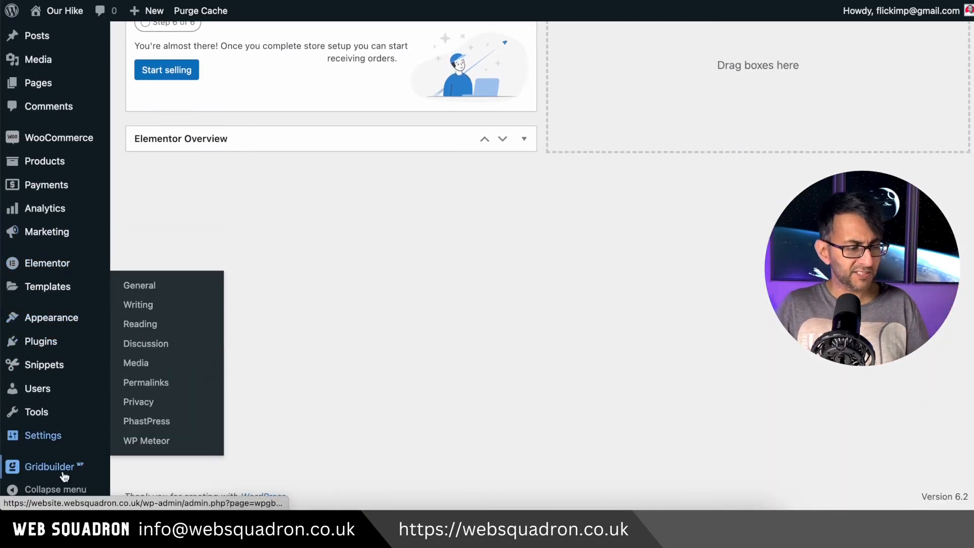
{"action": "mouse_move", "coordinate": [58, 469]}
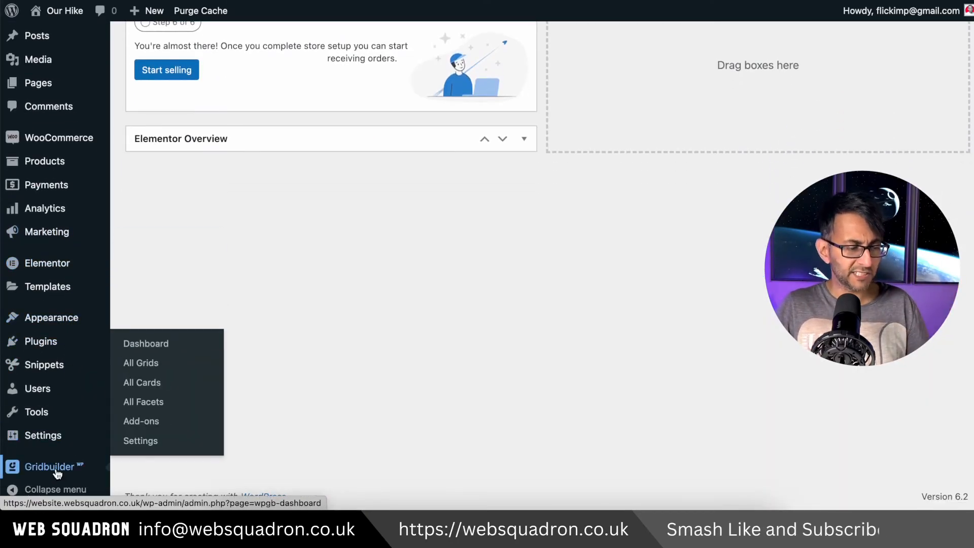
{"action": "left_click", "coordinate": [173, 405]}
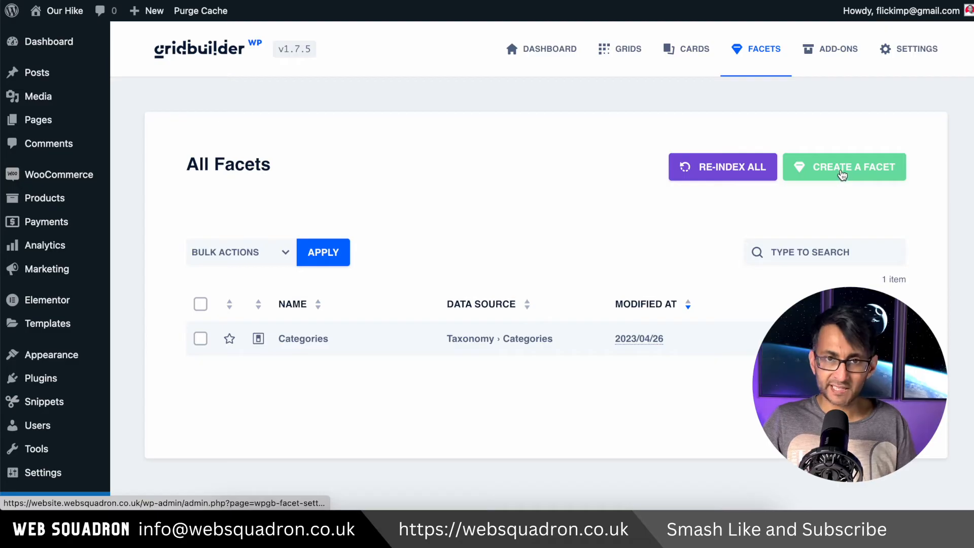
{"action": "left_click", "coordinate": [841, 172]}
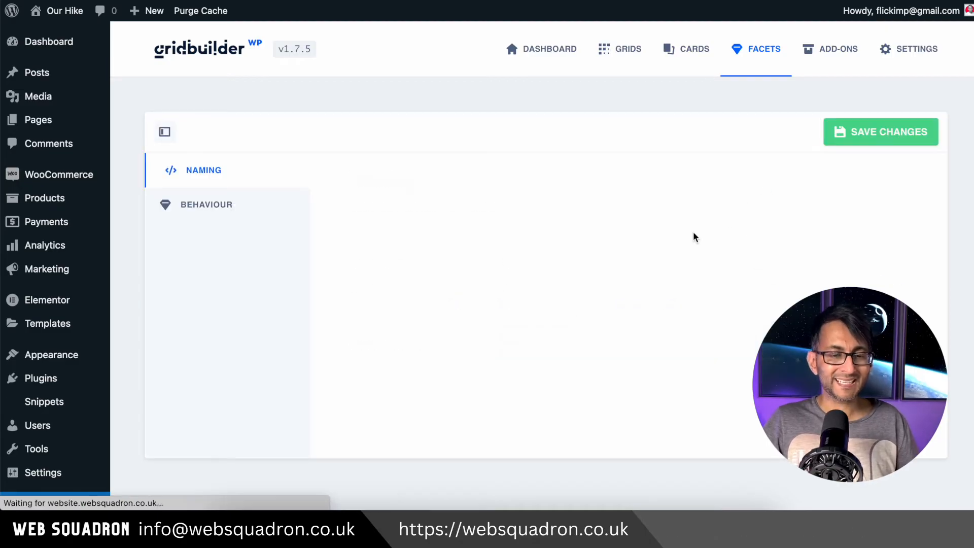
Name the new facet Product Categories, use the same text as its facet title, and save the facet
{"action": "left_click", "coordinate": [565, 266]}
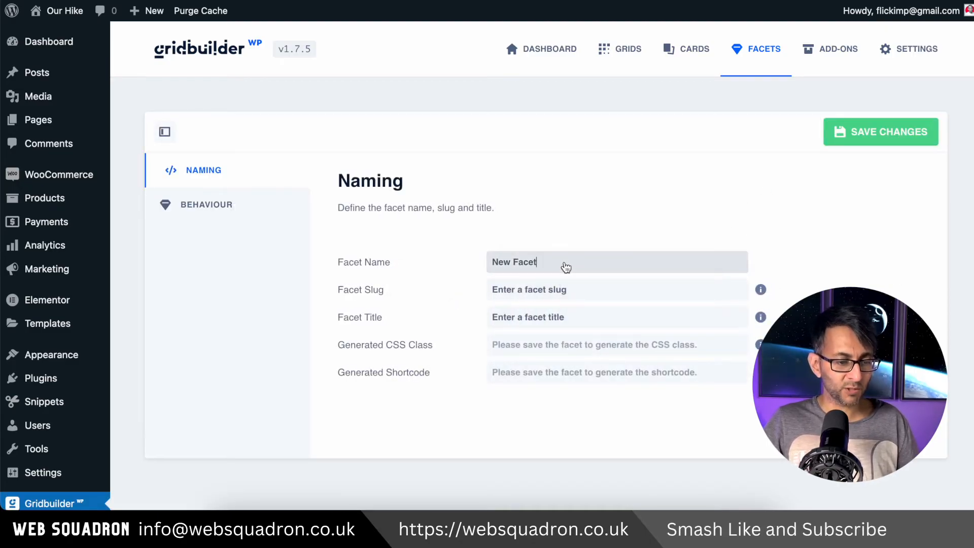
{"action": "type", "text": "Product Categor"}
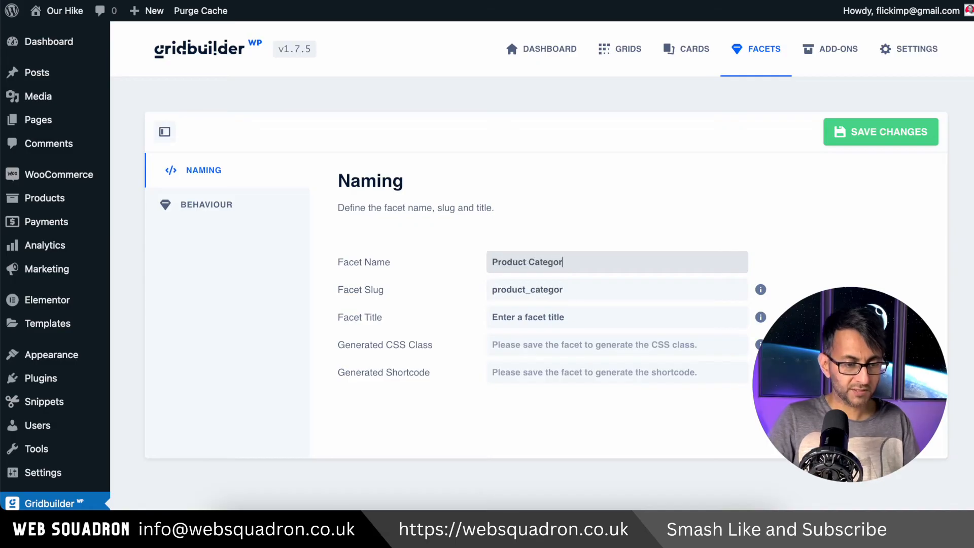
{"action": "type", "text": "ies"}
{"action": "left_click_drag", "start_coordinate": [574, 262], "coordinate": [483, 262]}
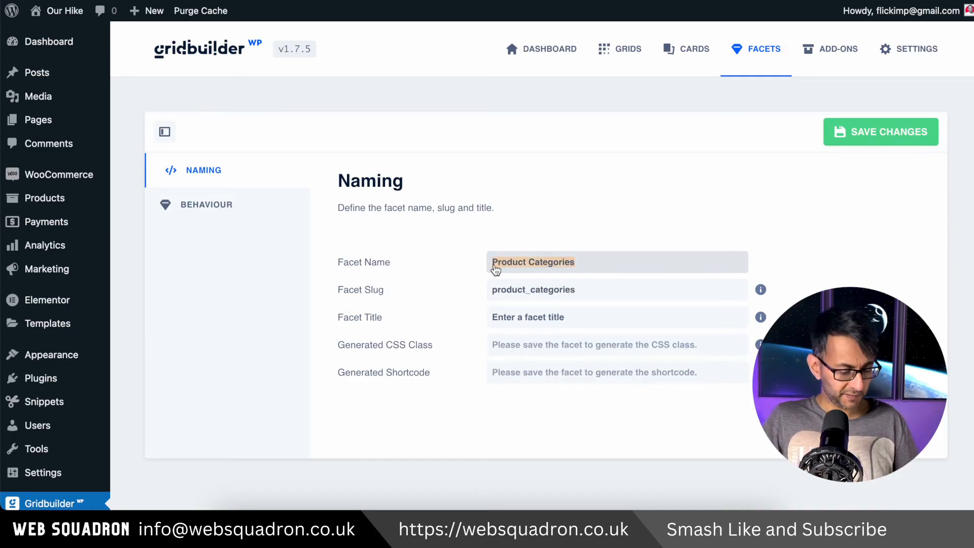
{"action": "key", "text": "ctrl+c"}
{"action": "left_click", "coordinate": [578, 319]}
{"action": "key", "text": "ctrl+v"}
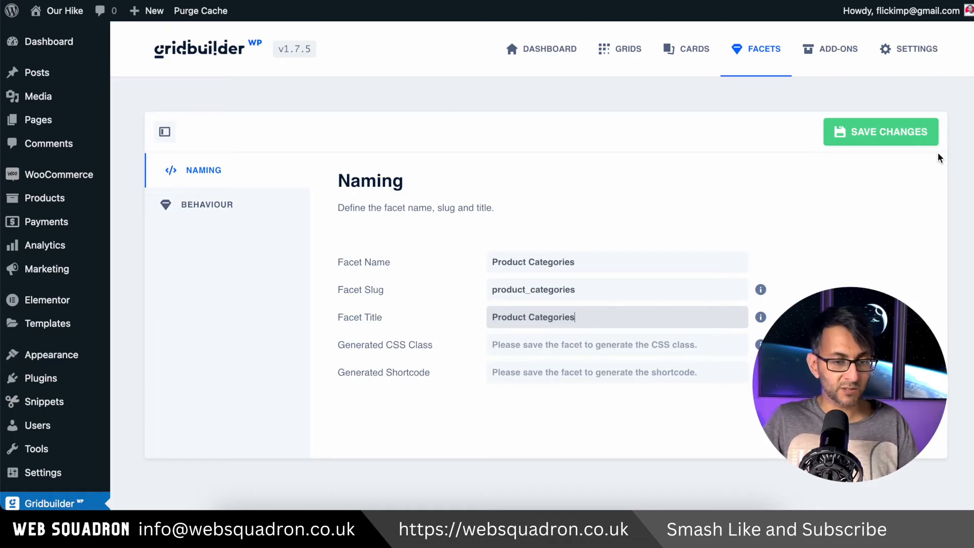
{"action": "left_click", "coordinate": [893, 134]}
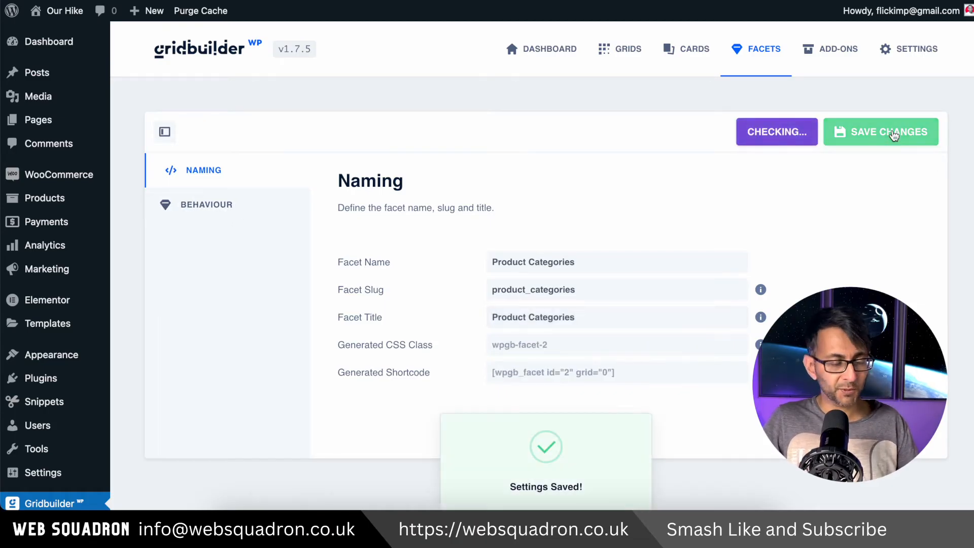
Set the filter type in the facet's behaviour settings to Buttons
{"action": "left_click", "coordinate": [234, 211]}
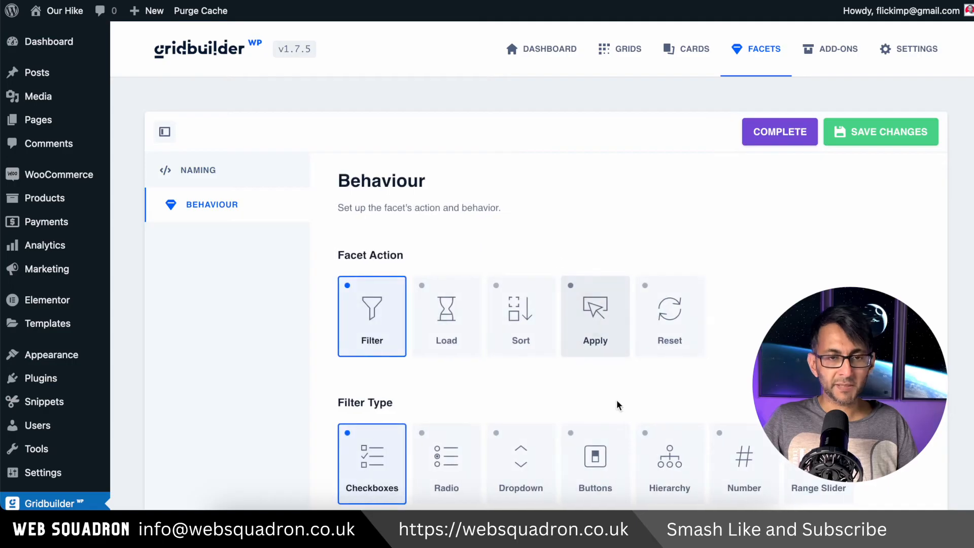
{"action": "scroll", "coordinate": [616, 401], "scroll_direction": "down", "scroll_amount": 3}
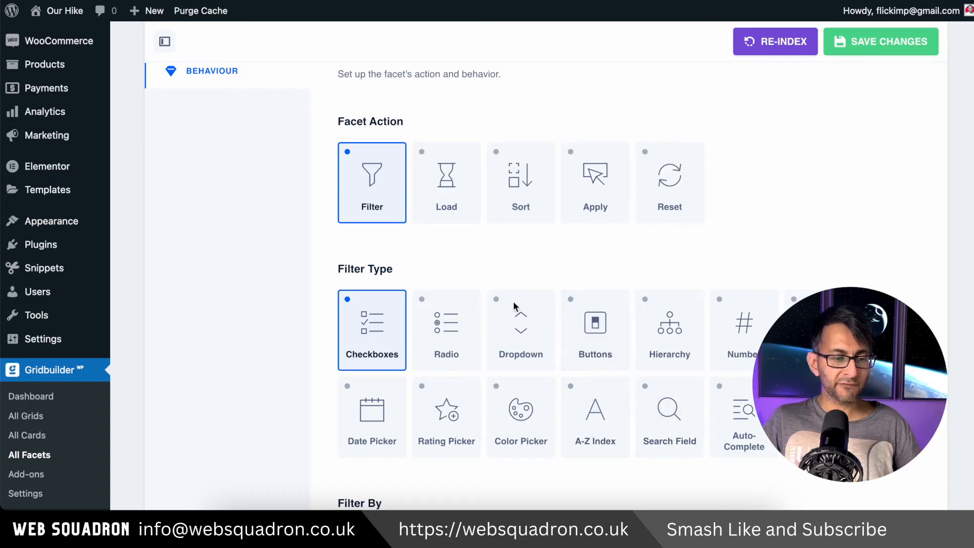
{"action": "left_click", "coordinate": [592, 336]}
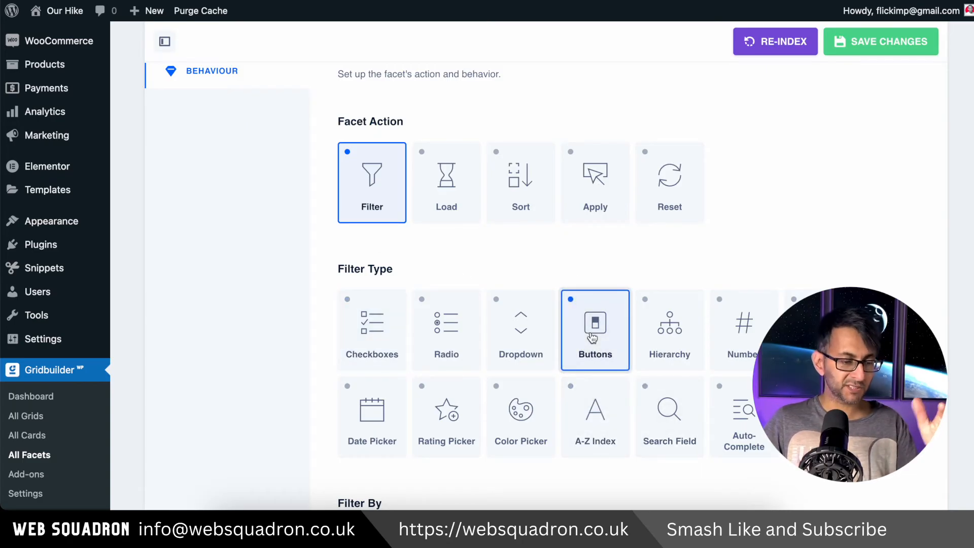
Set the taxonomy that the facet filters by to Product categories
{"action": "scroll", "coordinate": [609, 355], "scroll_direction": "up", "scroll_amount": 3}
{"action": "scroll", "coordinate": [577, 420], "scroll_direction": "down", "scroll_amount": 5}
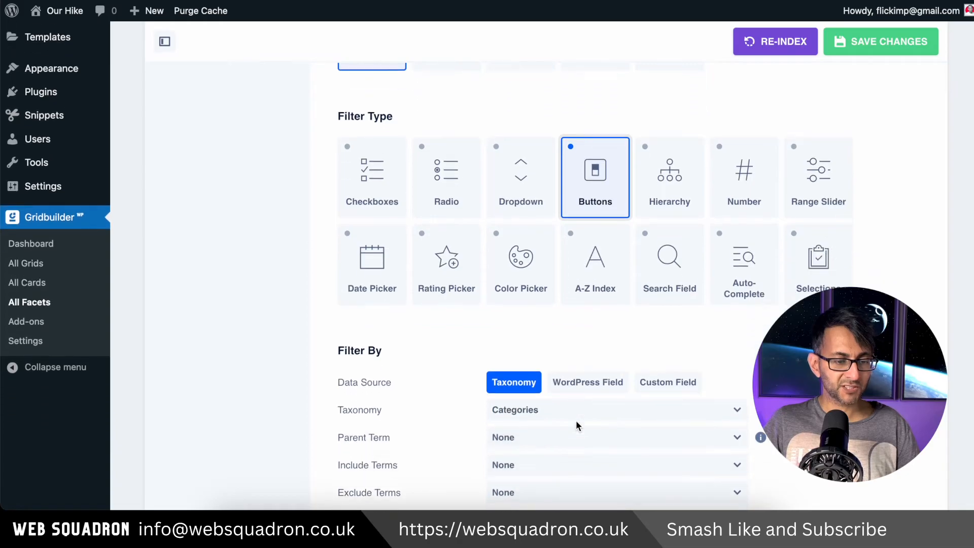
{"action": "scroll", "coordinate": [576, 420], "scroll_direction": "up", "scroll_amount": 2}
{"action": "scroll", "coordinate": [585, 407], "scroll_direction": "down", "scroll_amount": 8}
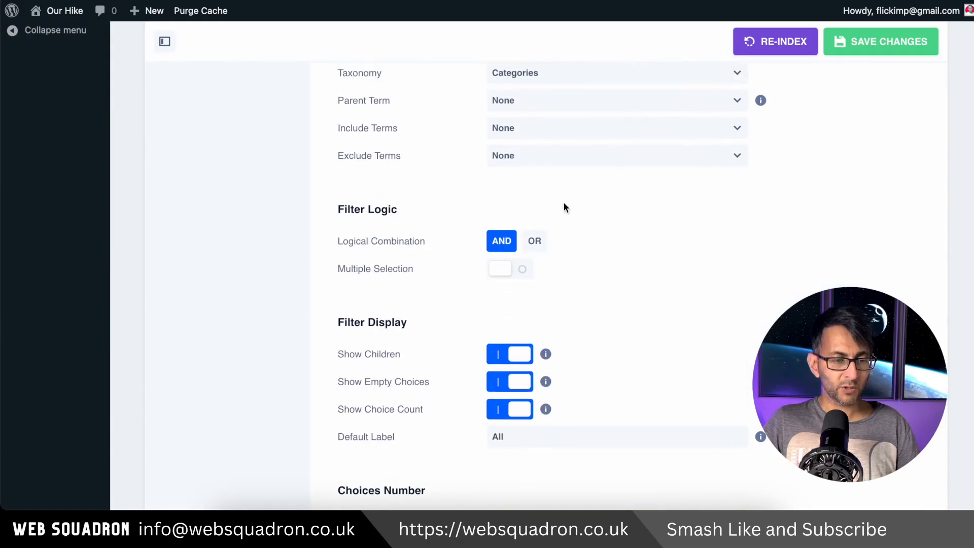
{"action": "scroll", "coordinate": [564, 213], "scroll_direction": "up", "scroll_amount": 3}
{"action": "left_click", "coordinate": [576, 249]}
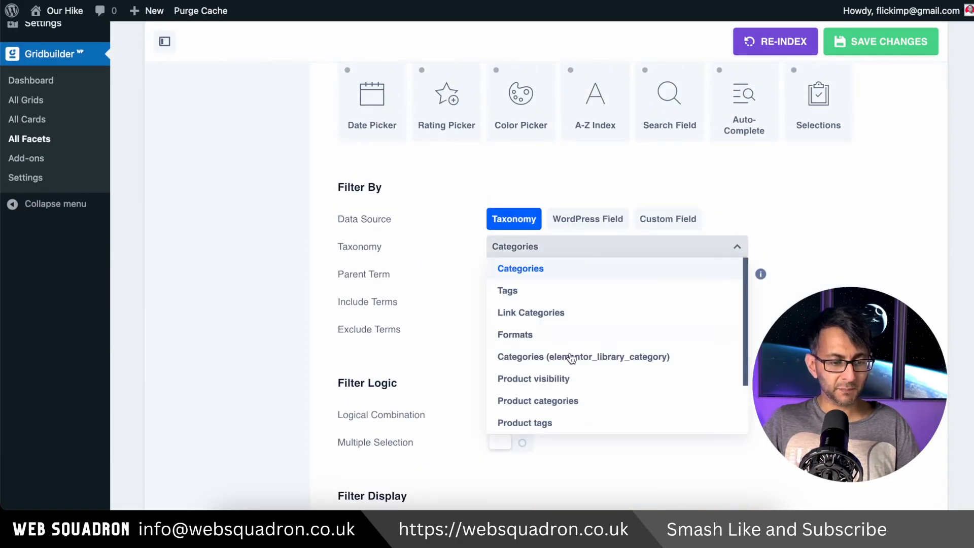
{"action": "left_click", "coordinate": [574, 401]}
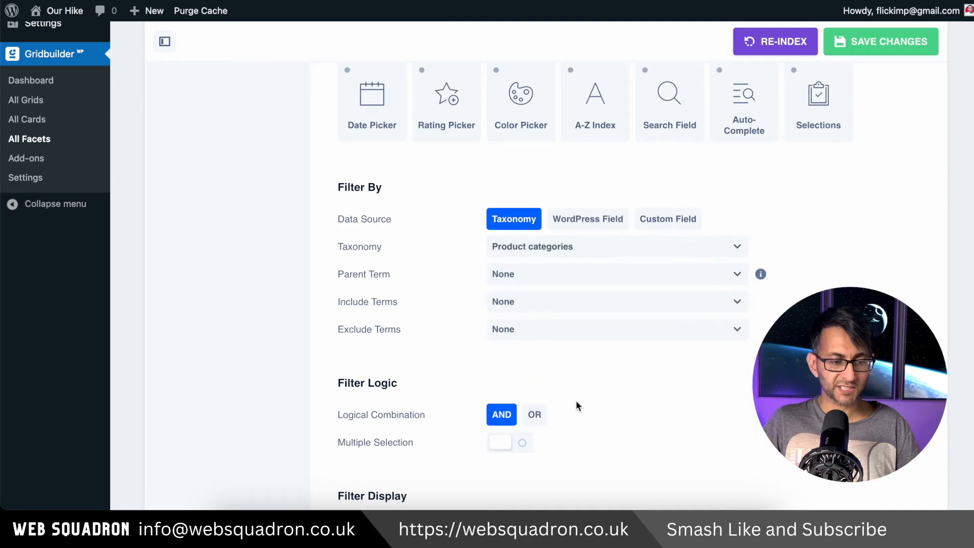
Search the facet's parent term options for "bac" and close the list without selecting a term
{"action": "left_click", "coordinate": [570, 277]}
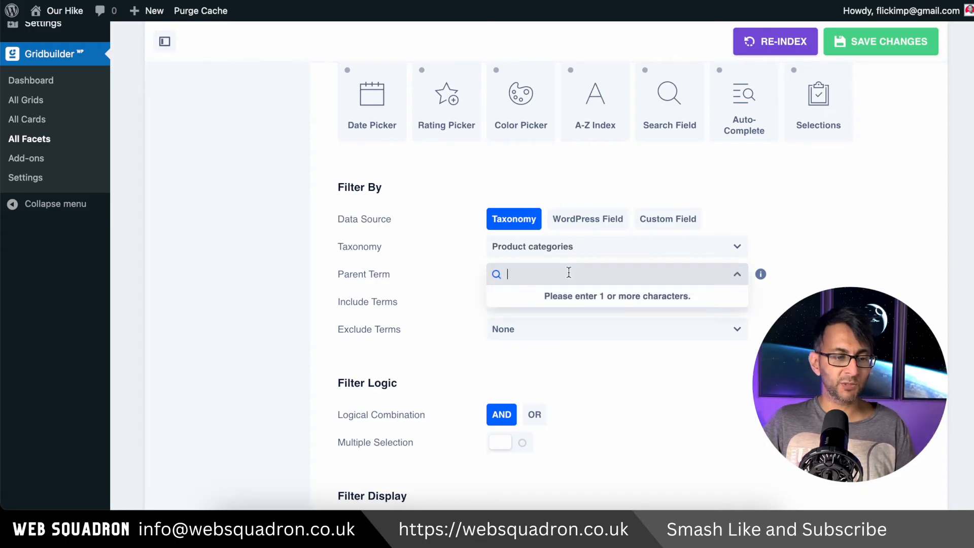
{"action": "type", "text": "bck"}
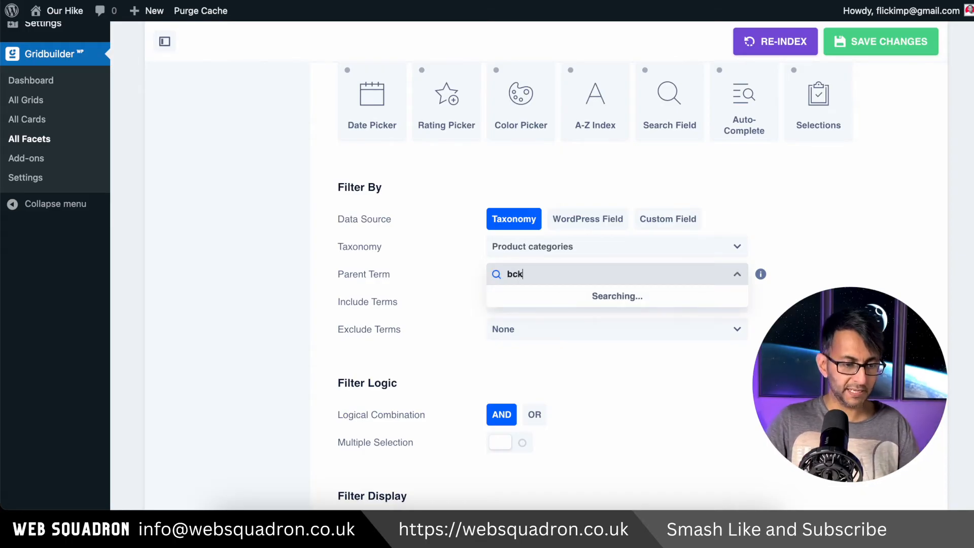
{"action": "key", "text": "BackSpace"}
{"action": "key", "text": "BackSpace"}
{"action": "type", "text": "ac"}
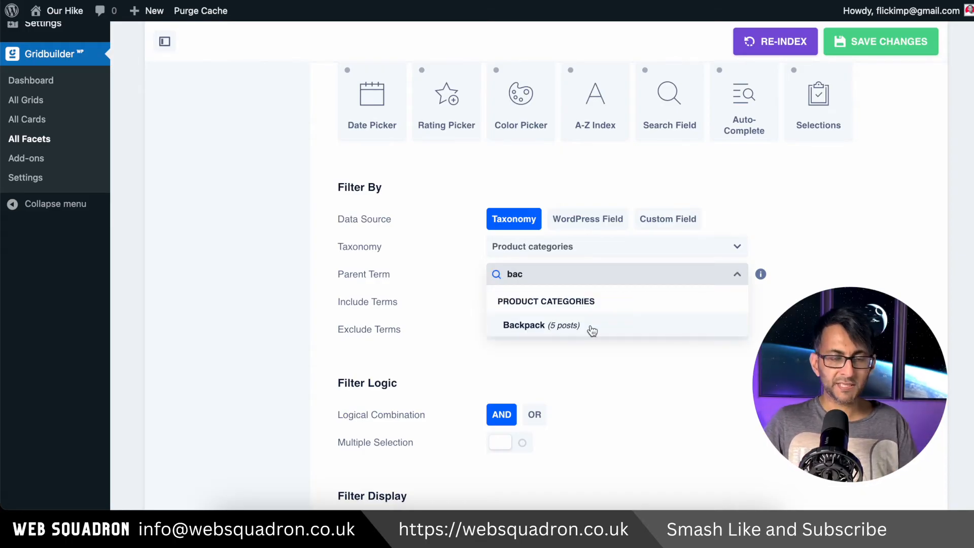
{"action": "left_click", "coordinate": [737, 276]}
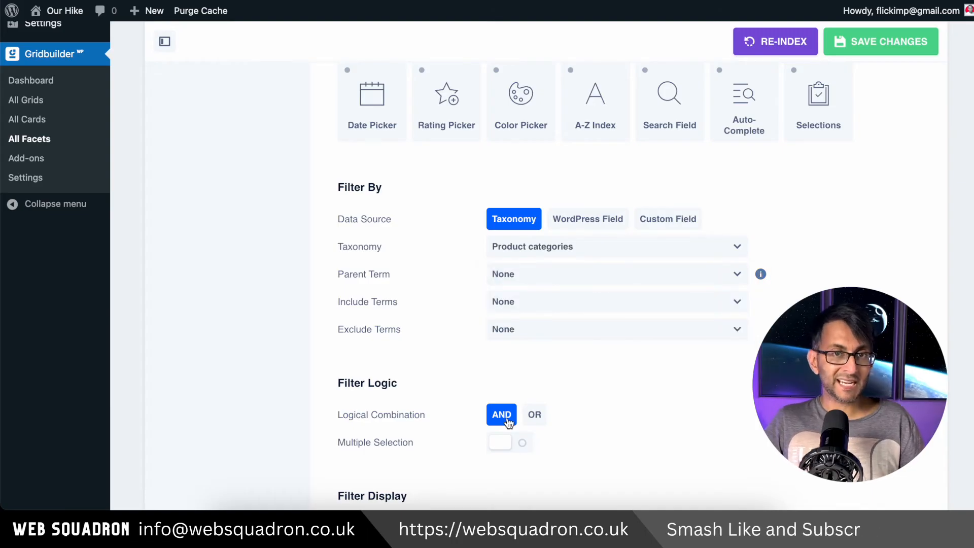
Turn off Show Empty Choices in the facet's filter display settings
{"action": "scroll", "coordinate": [674, 435], "scroll_direction": "down", "scroll_amount": 3}
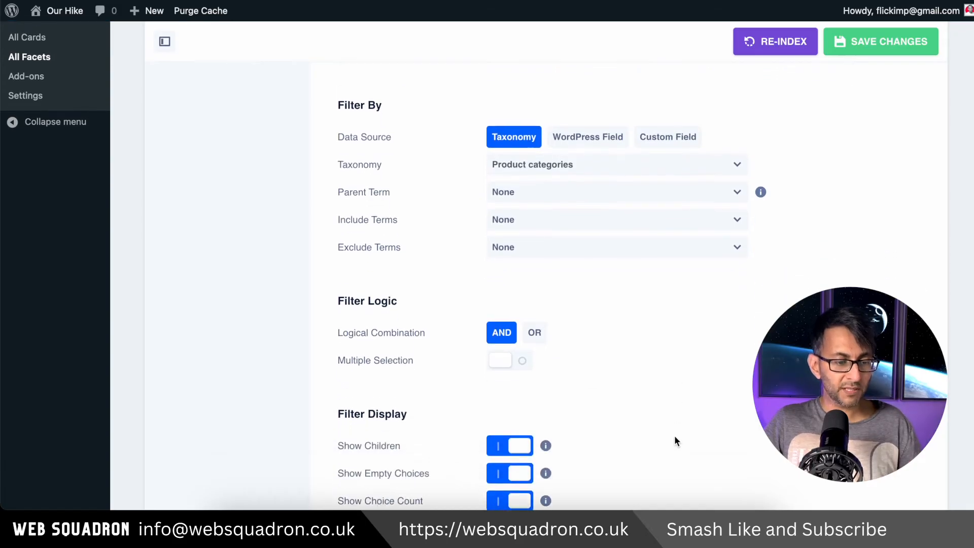
{"action": "scroll", "coordinate": [671, 436], "scroll_direction": "down", "scroll_amount": 2}
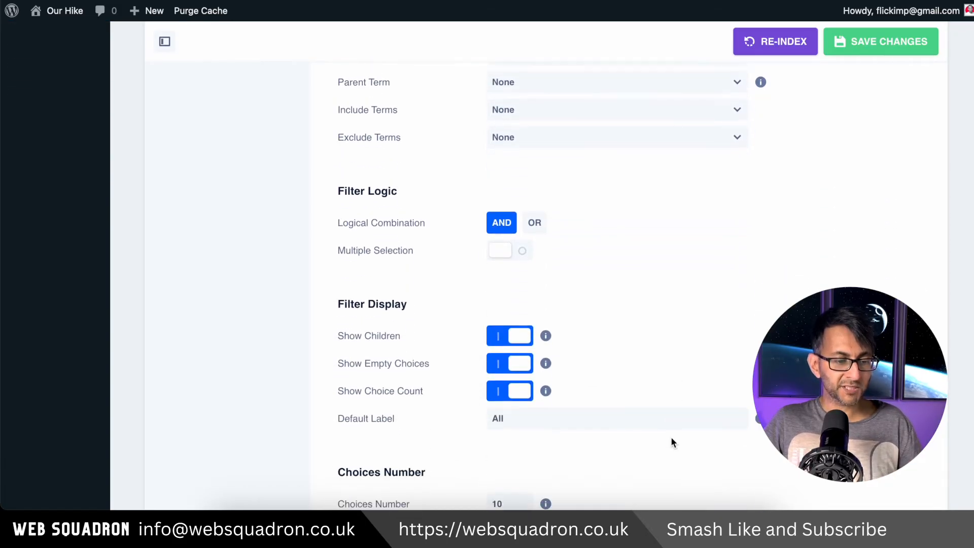
{"action": "left_click", "coordinate": [500, 364]}
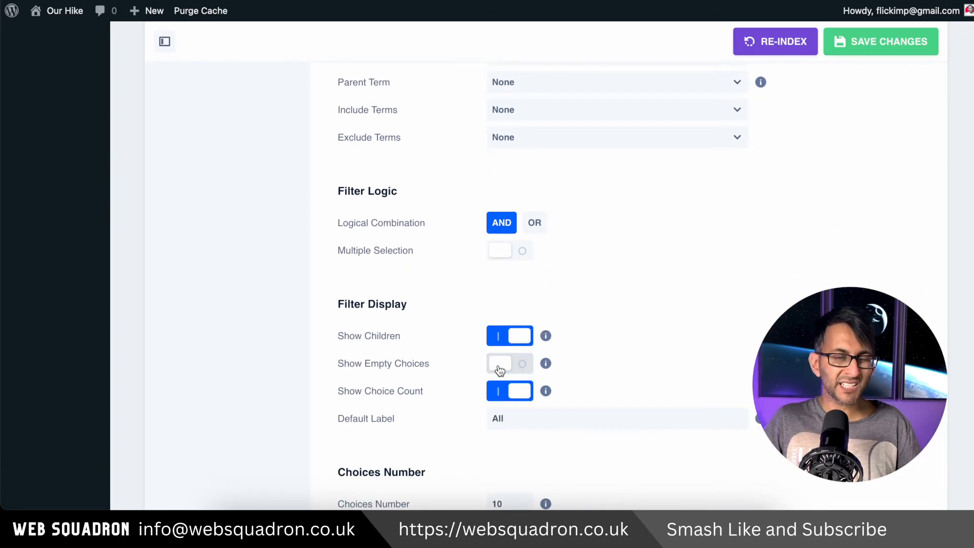
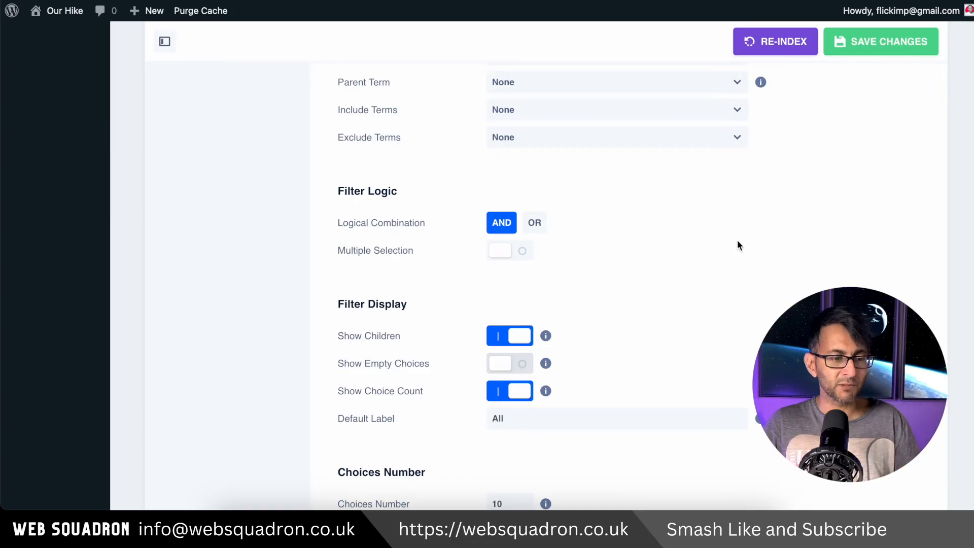
Save the product category facet and create a new facet with the name and title Attribute Colour
{"action": "left_click", "coordinate": [880, 41]}
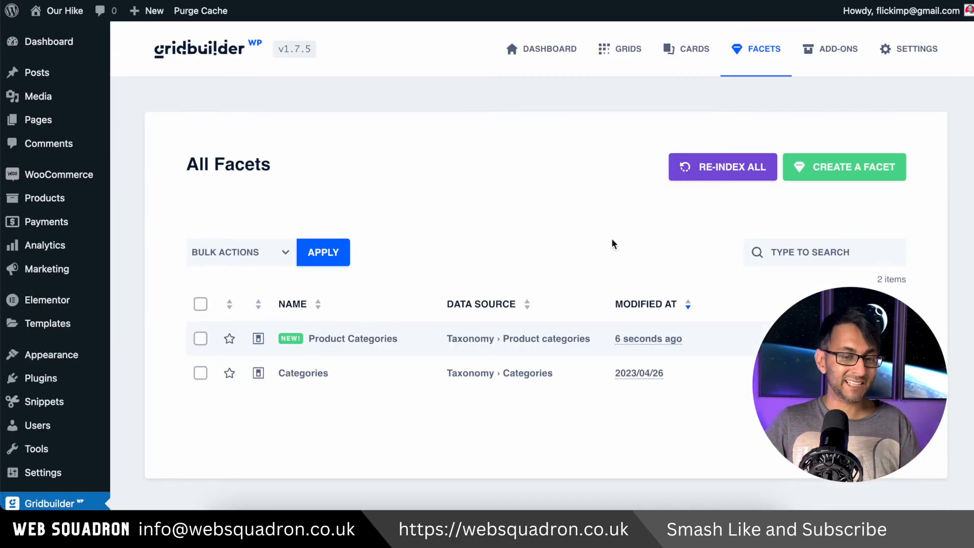
{"action": "left_click", "coordinate": [831, 166]}
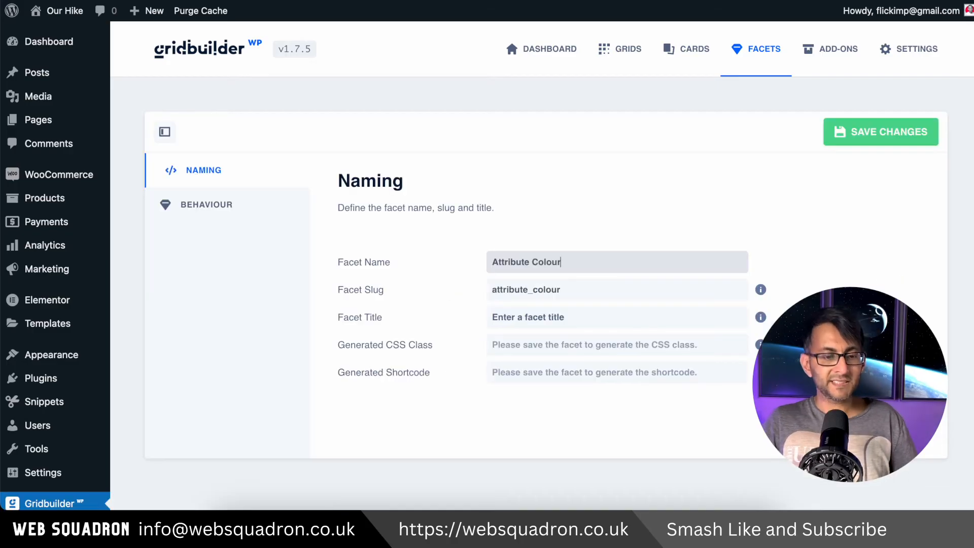
{"action": "left_click_drag", "start_coordinate": [582, 265], "coordinate": [493, 266]}
{"action": "key", "text": "ctrl+c"}
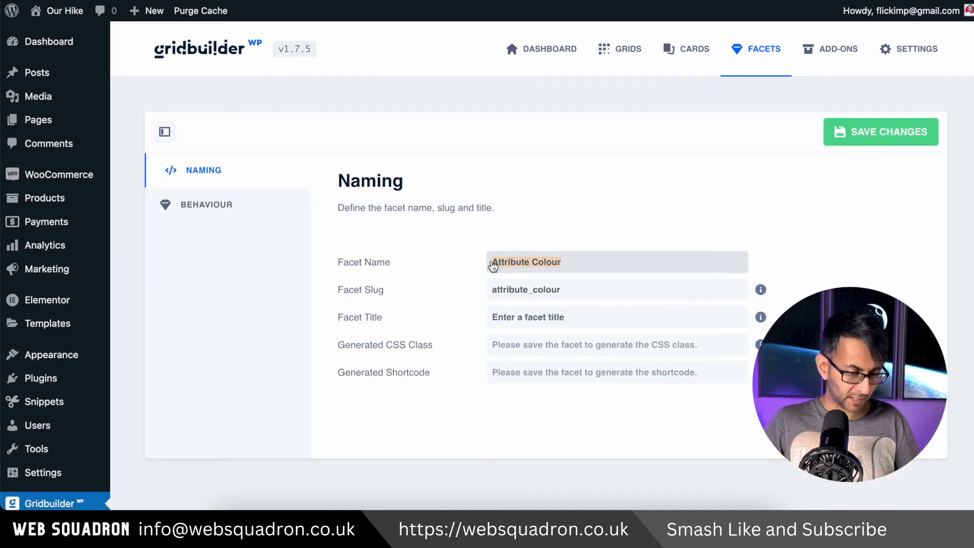
{"action": "left_click", "coordinate": [558, 317]}
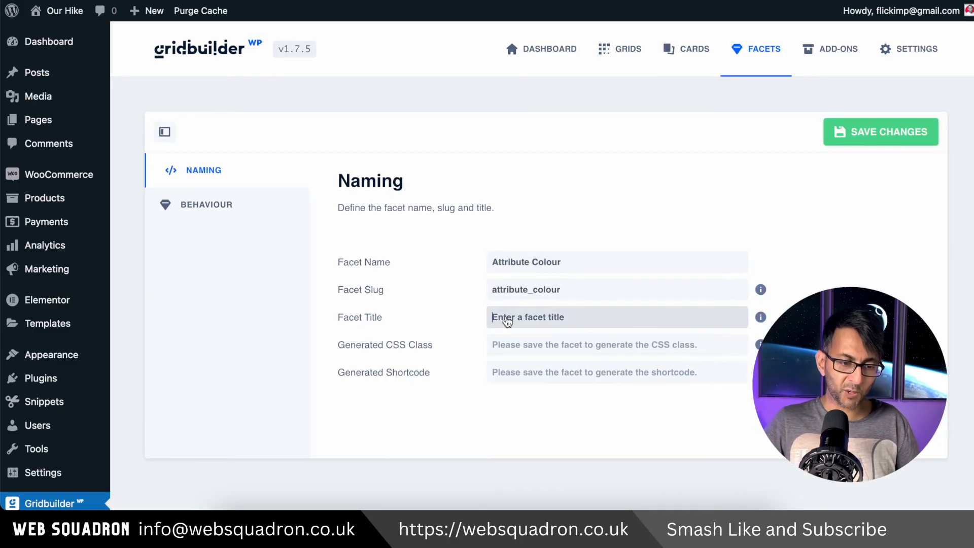
{"action": "key", "text": "ctrl+v"}
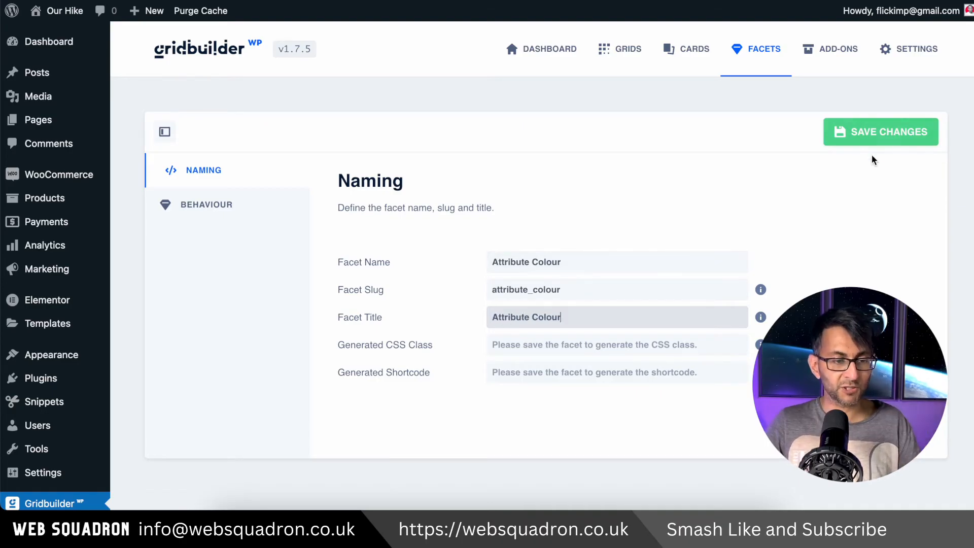
Set the filter type in the Attribute Colour facet's behaviour settings to Color Picker
{"action": "left_click", "coordinate": [254, 213]}
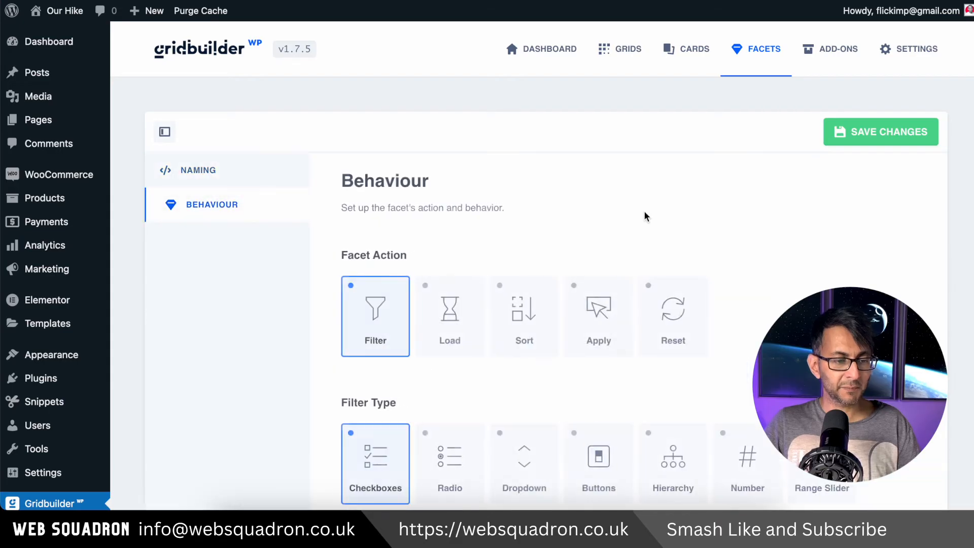
{"action": "scroll", "coordinate": [678, 364], "scroll_direction": "down", "scroll_amount": 2}
{"action": "scroll", "coordinate": [565, 313], "scroll_direction": "down", "scroll_amount": 1}
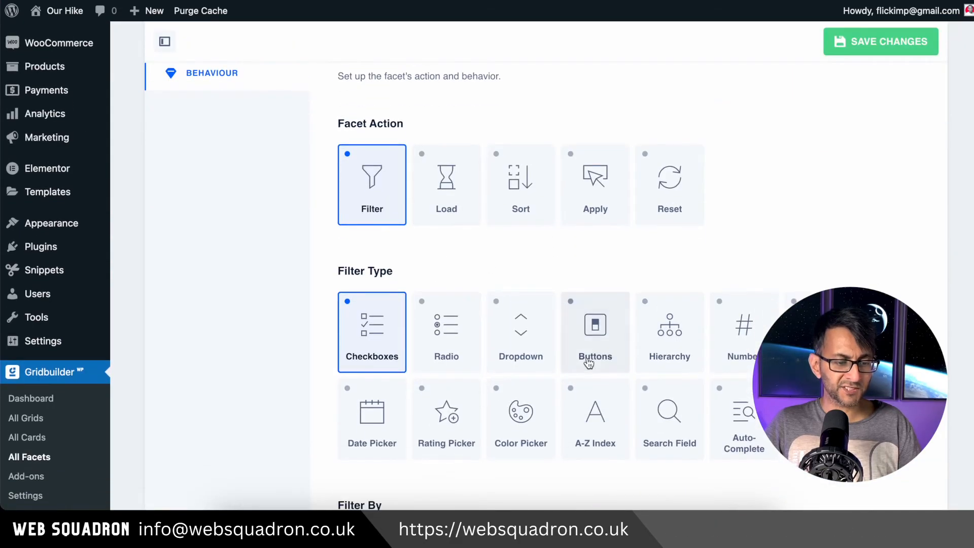
{"action": "double_click", "coordinate": [533, 424]}
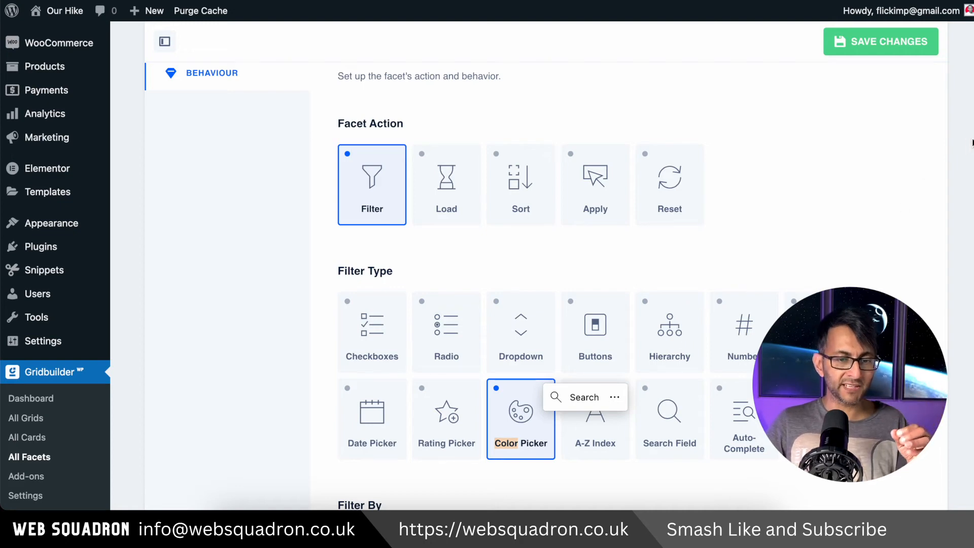
Set the taxonomy that the Attribute Colour facet filters by to Product Colour
{"action": "scroll", "coordinate": [542, 284], "scroll_direction": "down", "scroll_amount": 1}
{"action": "scroll", "coordinate": [542, 284], "scroll_direction": "down", "scroll_amount": 2}
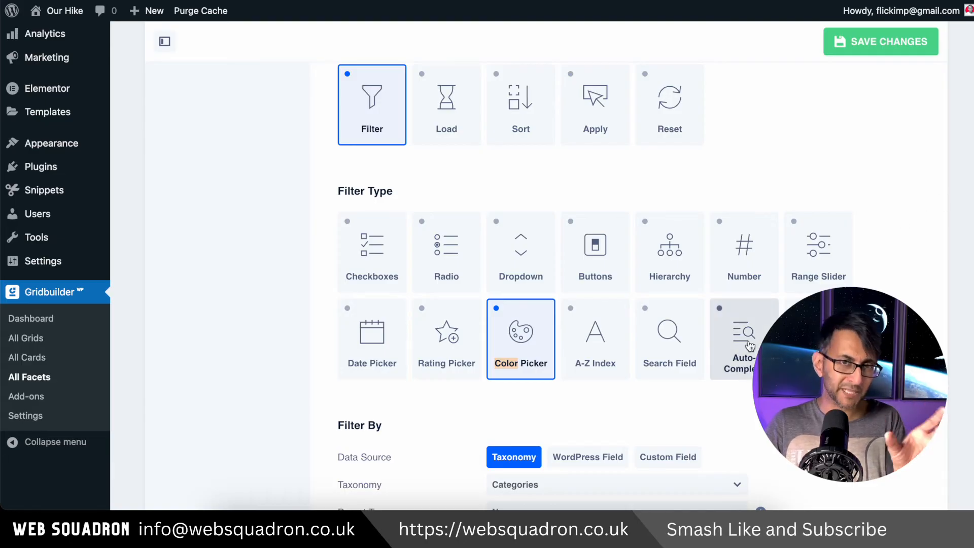
{"action": "scroll", "coordinate": [649, 350], "scroll_direction": "down", "scroll_amount": 5}
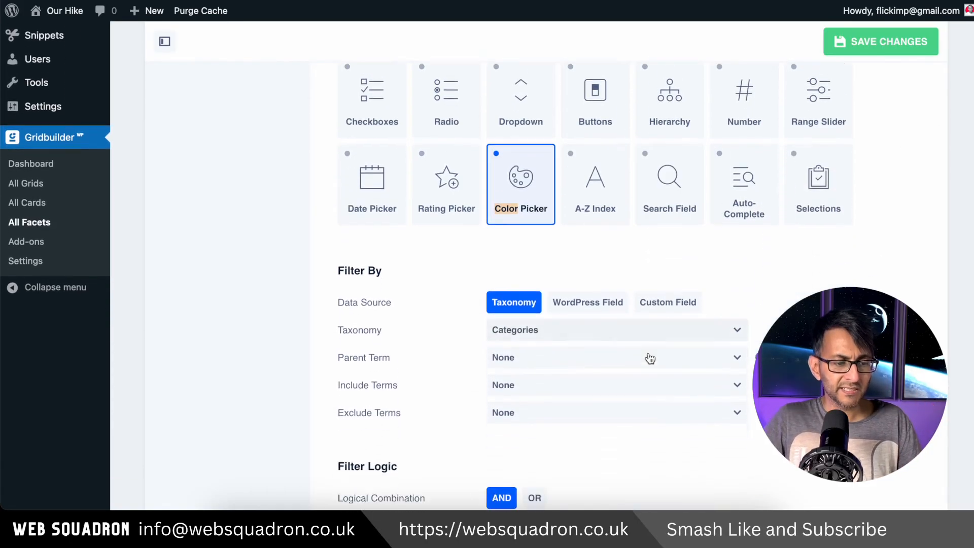
{"action": "scroll", "coordinate": [650, 357], "scroll_direction": "down", "scroll_amount": 2}
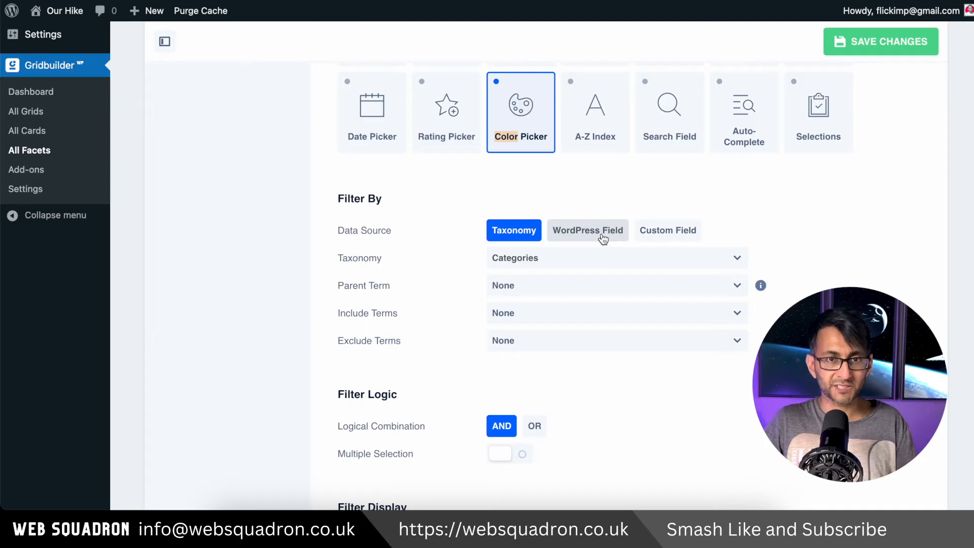
{"action": "left_click", "coordinate": [594, 262]}
{"action": "scroll", "coordinate": [737, 307], "scroll_direction": "down", "scroll_amount": 3}
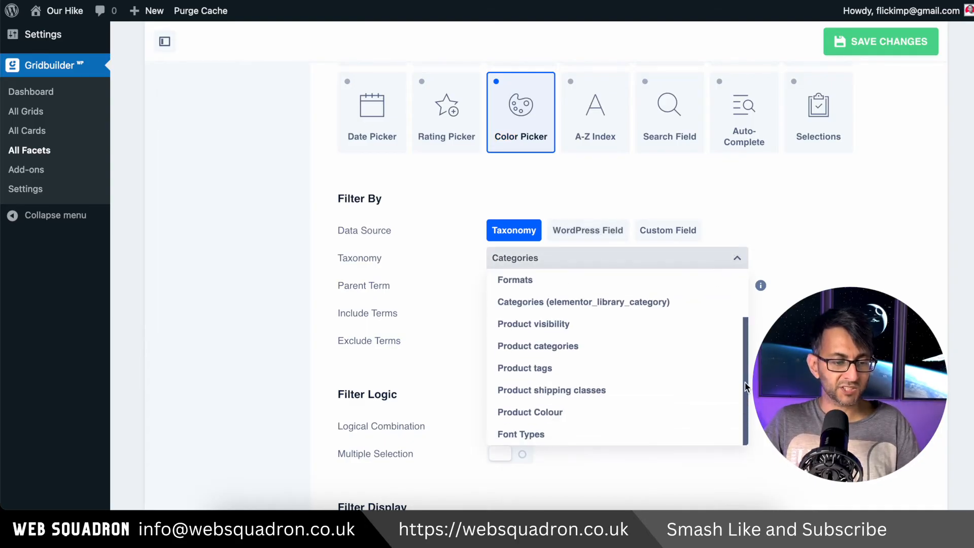
{"action": "left_click", "coordinate": [560, 415]}
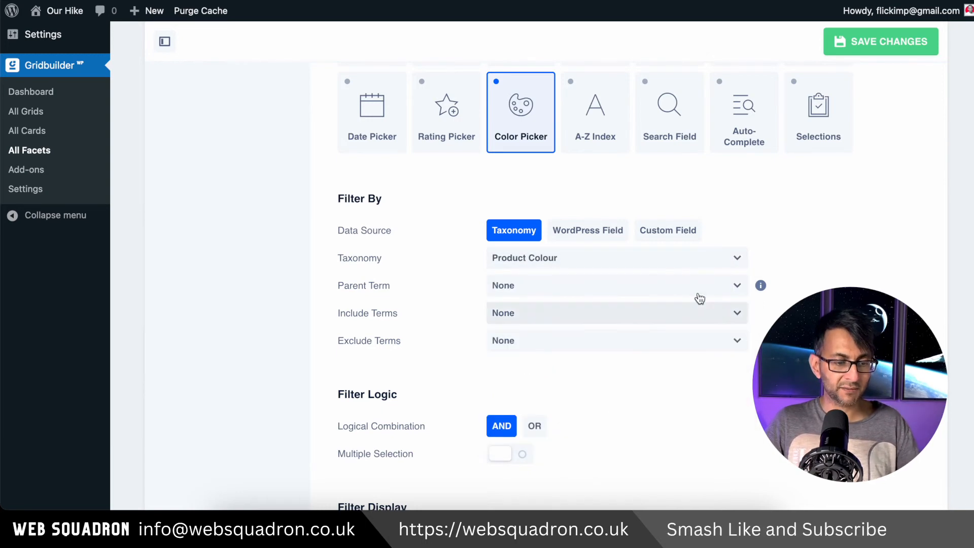
{"action": "scroll", "coordinate": [627, 439], "scroll_direction": "up", "scroll_amount": 1}
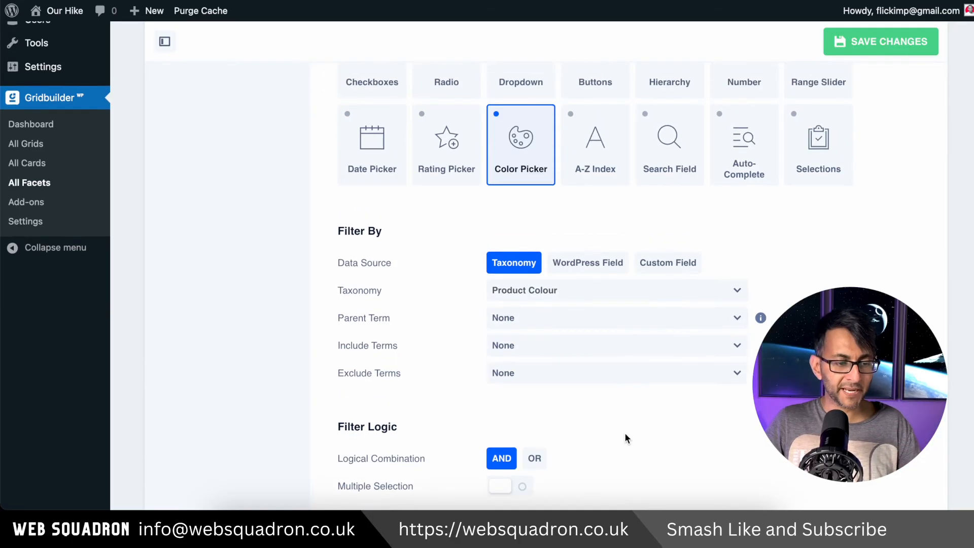
{"action": "scroll", "coordinate": [627, 437], "scroll_direction": "down", "scroll_amount": 3}
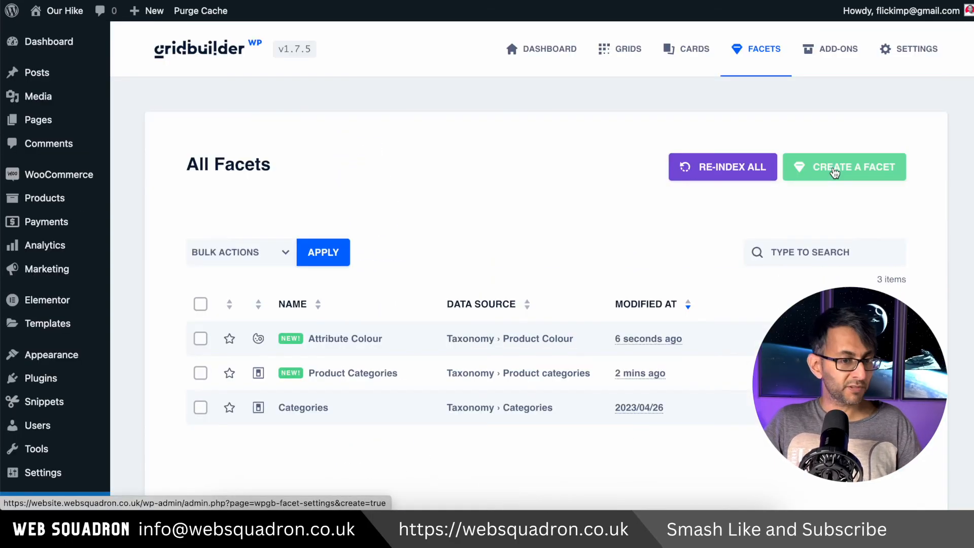
Set the new facet's filter type to Range Slider and its data source to Custom Field
{"action": "left_click", "coordinate": [834, 172]}
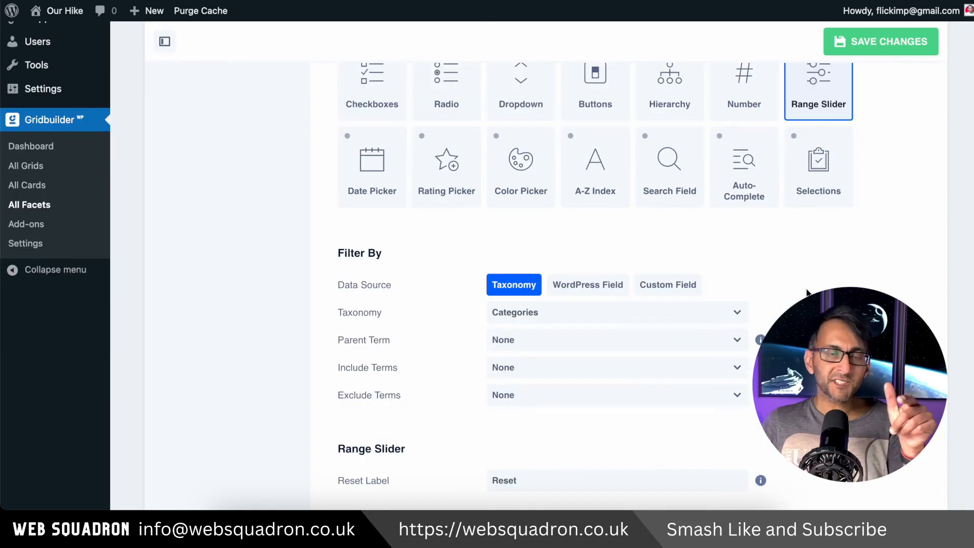
{"action": "left_click", "coordinate": [642, 311]}
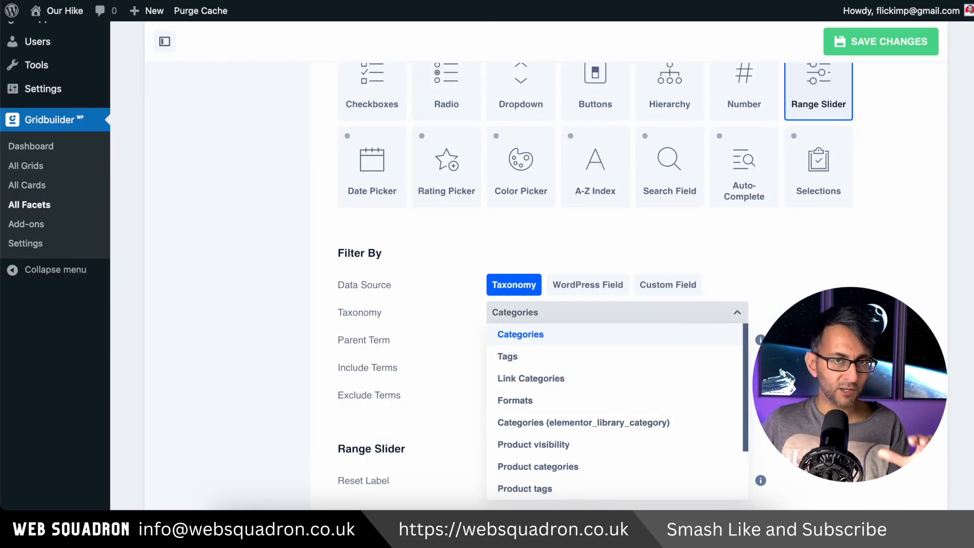
{"action": "left_click", "coordinate": [781, 361]}
{"action": "left_click", "coordinate": [649, 286]}
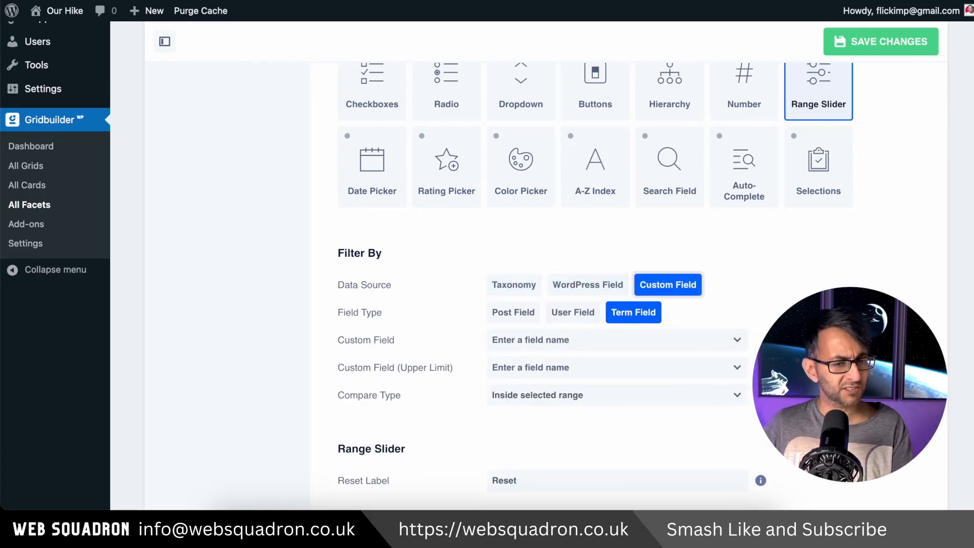
Set the range slider facet's field type to Post Field and its custom field to WC › Price
{"action": "scroll", "coordinate": [561, 319], "scroll_direction": "up", "scroll_amount": 2}
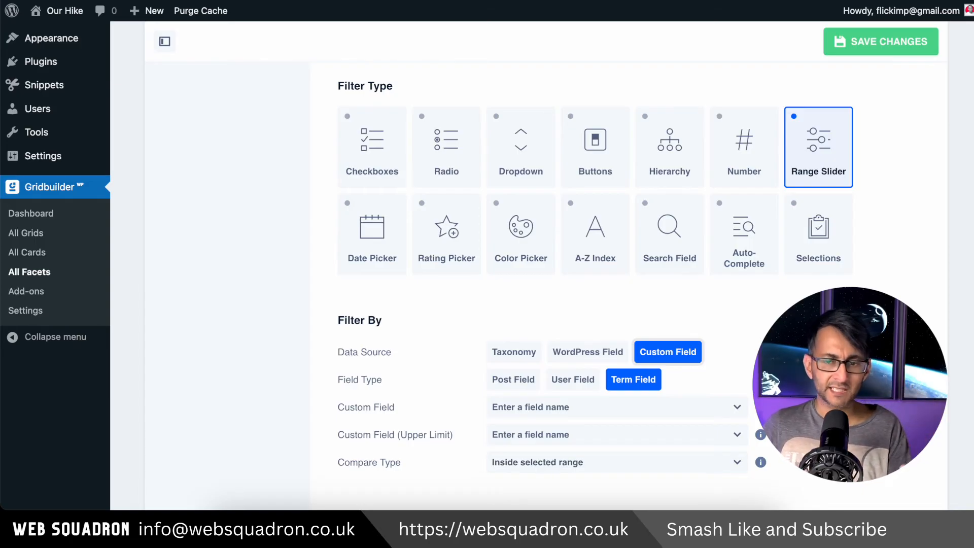
{"action": "scroll", "coordinate": [558, 162], "scroll_direction": "up", "scroll_amount": 6}
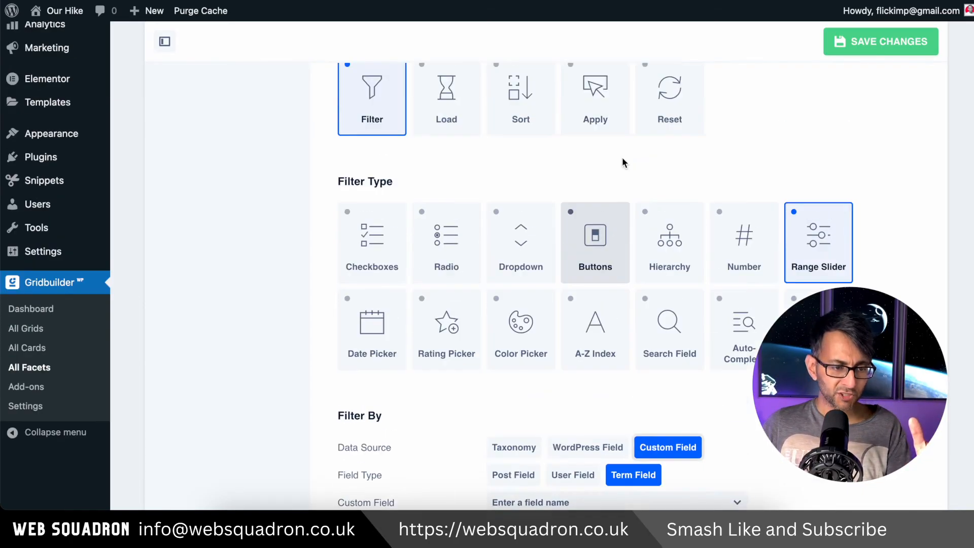
{"action": "scroll", "coordinate": [381, 255], "scroll_direction": "down", "scroll_amount": 8}
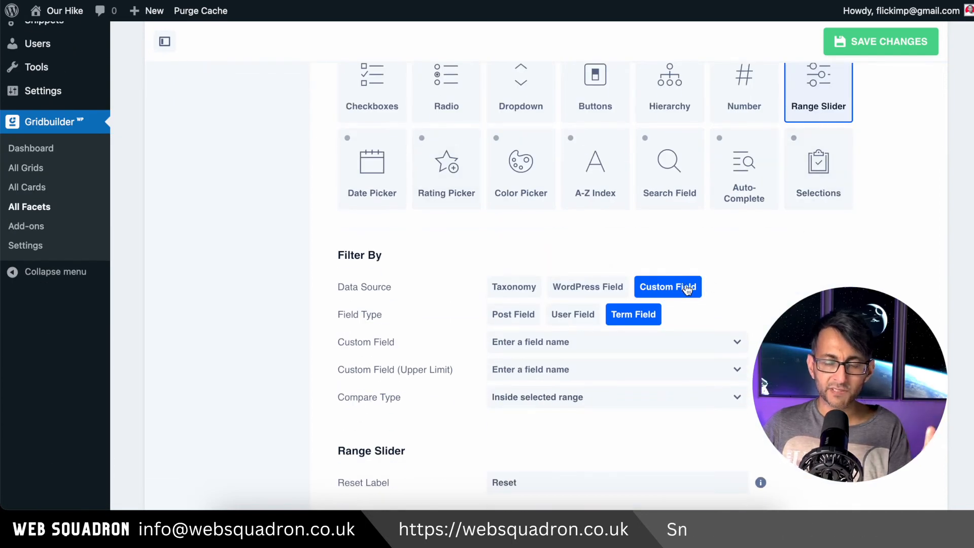
{"action": "left_click", "coordinate": [507, 320]}
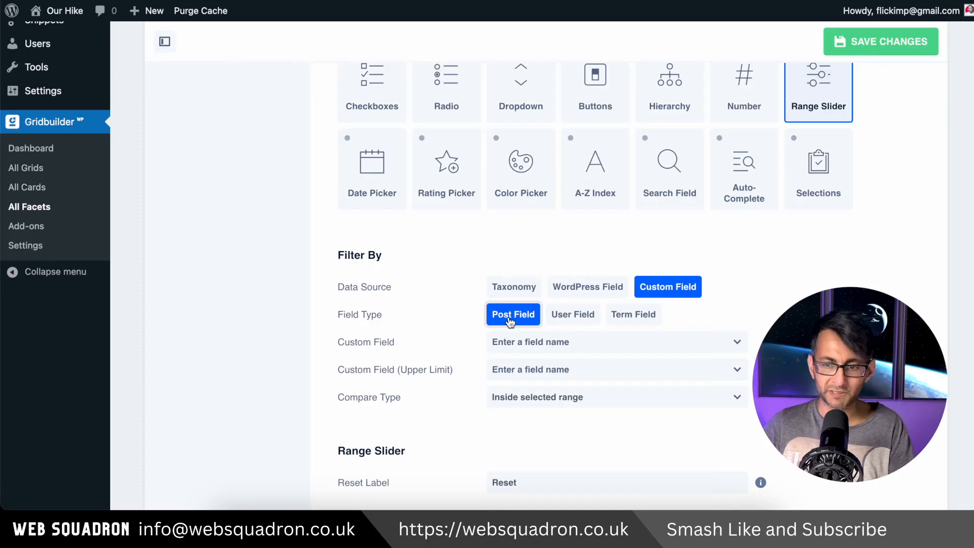
{"action": "left_click", "coordinate": [568, 343]}
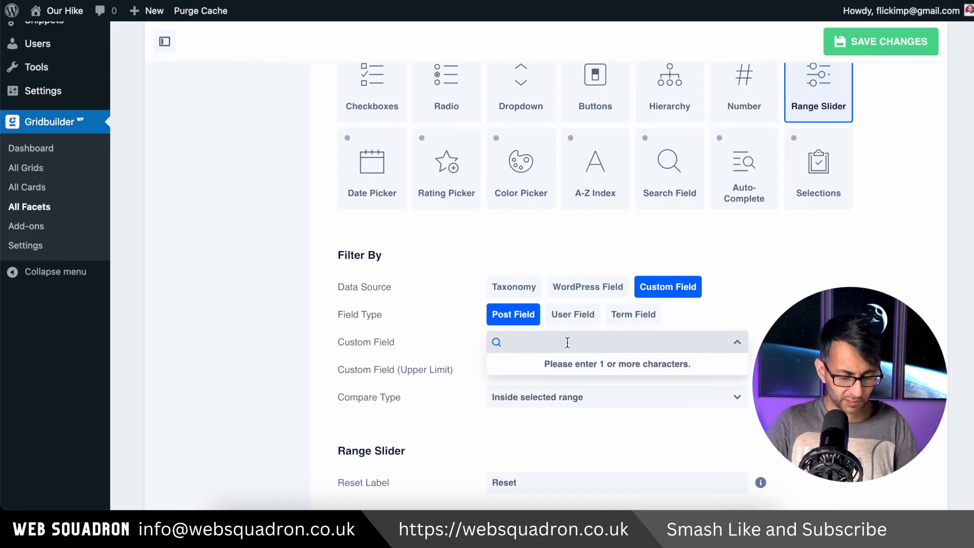
{"action": "type", "text": "Pri"}
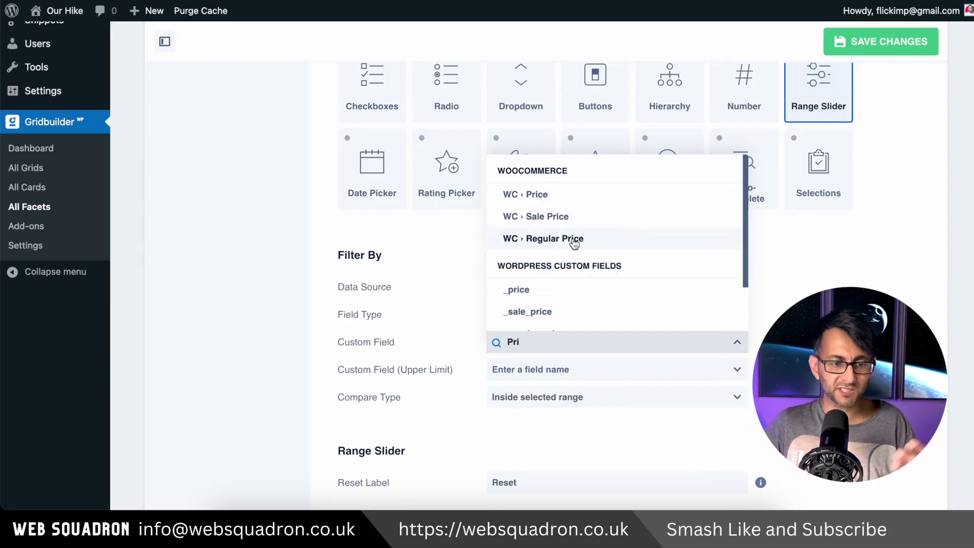
{"action": "left_click", "coordinate": [555, 202]}
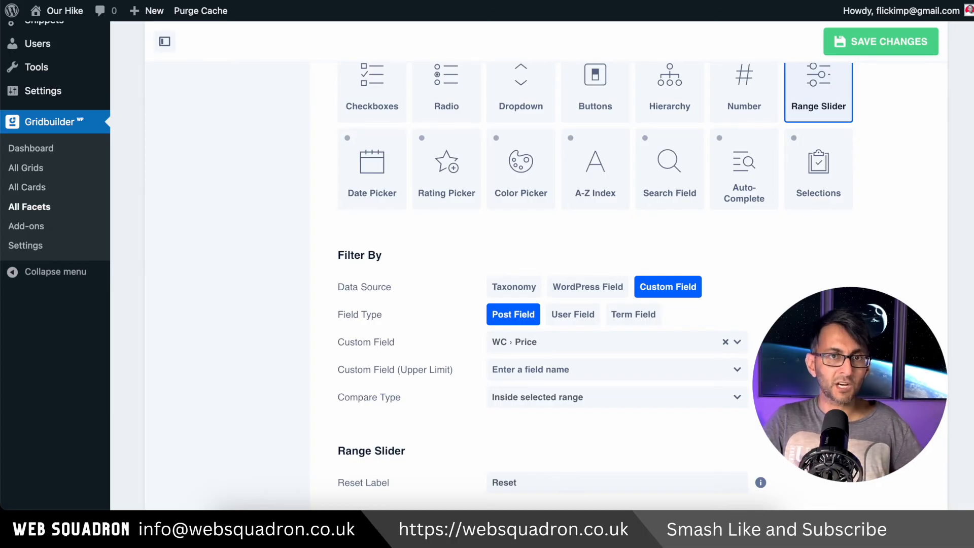
{"action": "scroll", "coordinate": [48, 279], "scroll_direction": "up", "scroll_amount": 1}
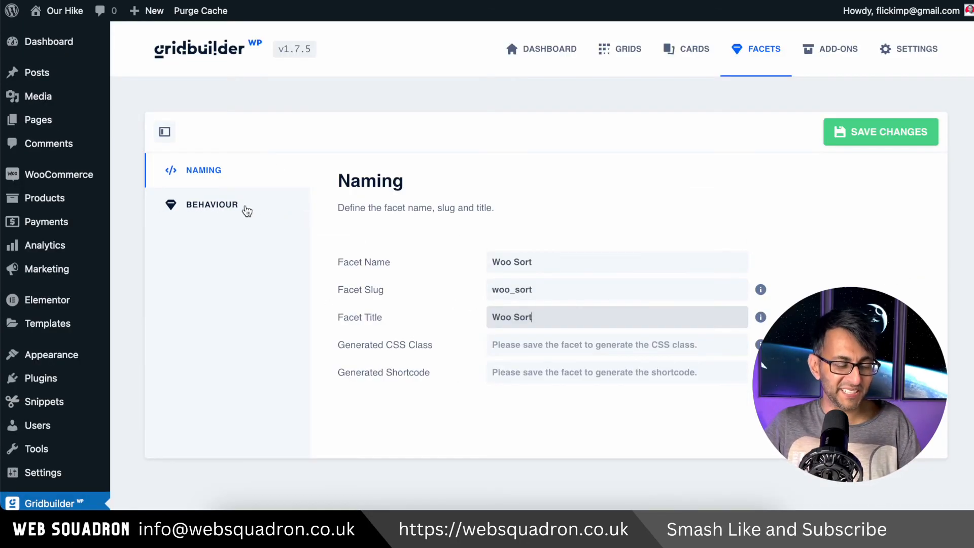
Set the Woo Sort facet's action to Sort in its behaviour settings
{"action": "left_click", "coordinate": [213, 209]}
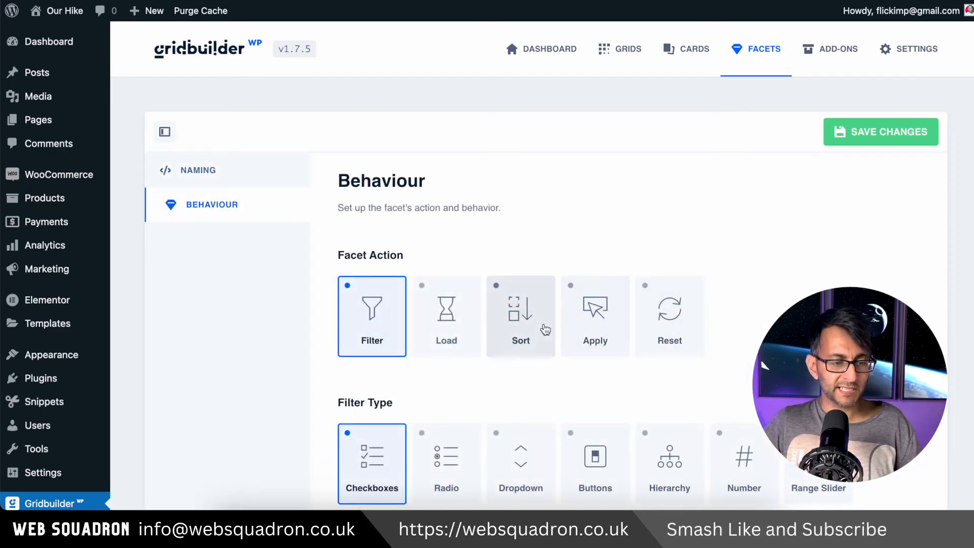
{"action": "left_click", "coordinate": [540, 328]}
{"action": "scroll", "coordinate": [735, 372], "scroll_direction": "down", "scroll_amount": 1}
{"action": "scroll", "coordinate": [558, 305], "scroll_direction": "down", "scroll_amount": 3}
Order the first sort option by custom field, using WC › Price as the field
{"action": "left_click", "coordinate": [578, 286]}
{"action": "left_click", "coordinate": [542, 441]}
{"action": "left_click", "coordinate": [848, 285]}
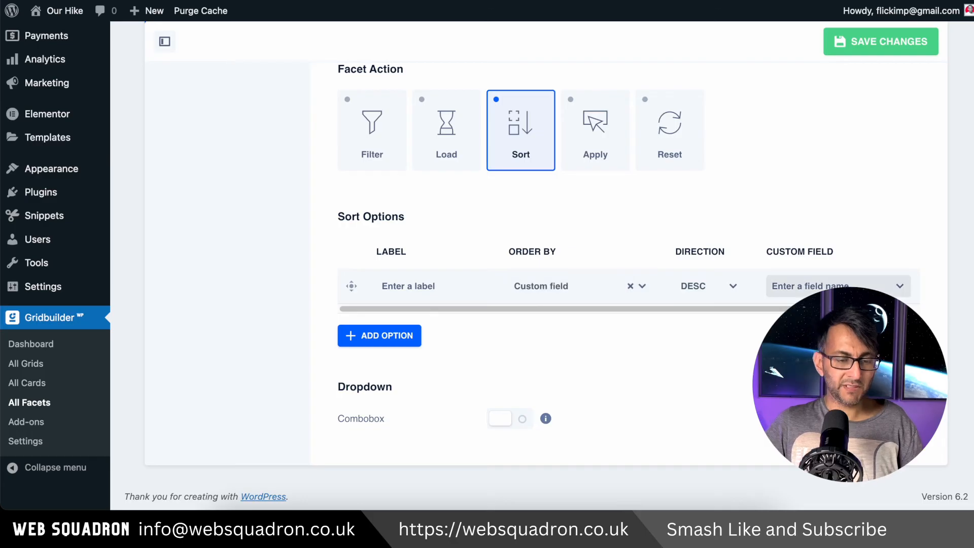
{"action": "type", "text": "pric"}
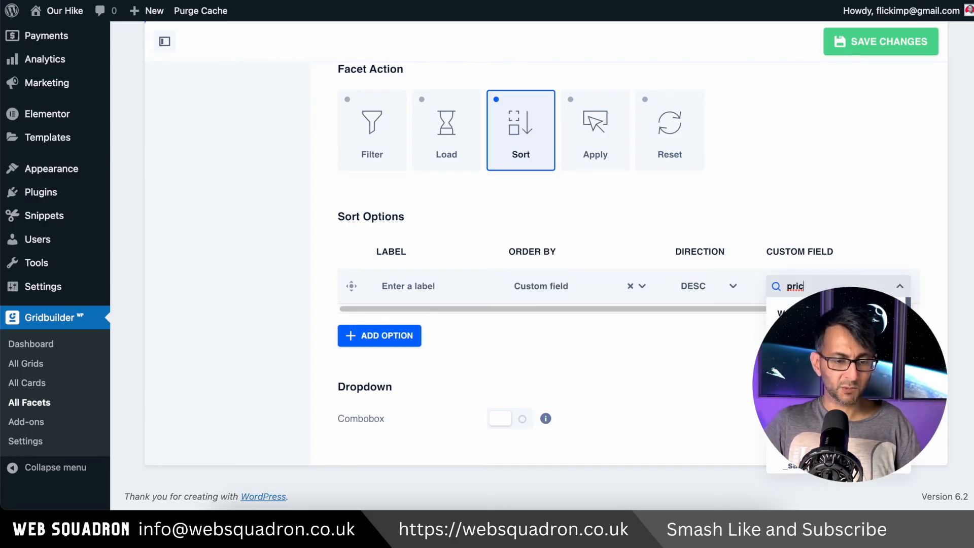
{"action": "left_click", "coordinate": [832, 335]}
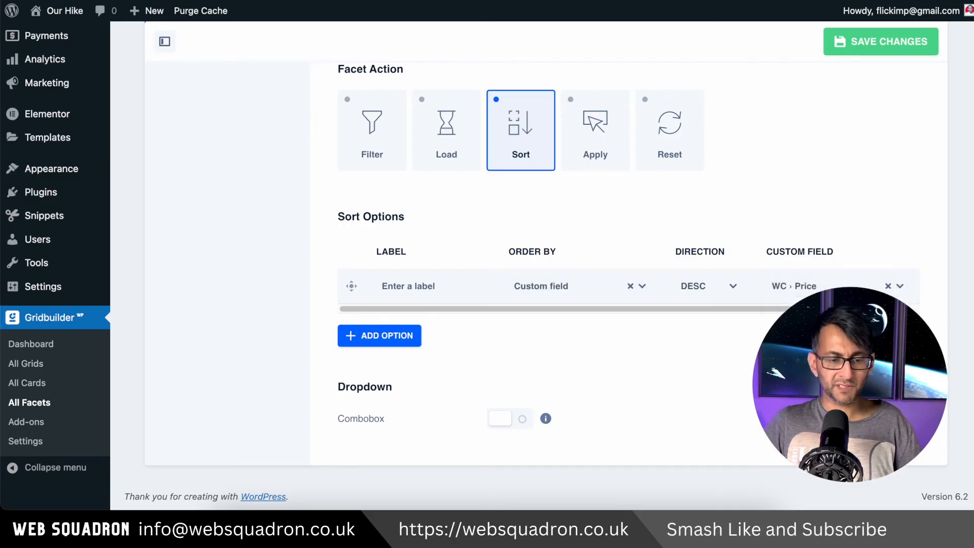
Set the first sort option's direction to ASC and label it "Price Low to High"
{"action": "left_click", "coordinate": [716, 291]}
{"action": "left_click", "coordinate": [703, 328]}
{"action": "left_click", "coordinate": [452, 285]}
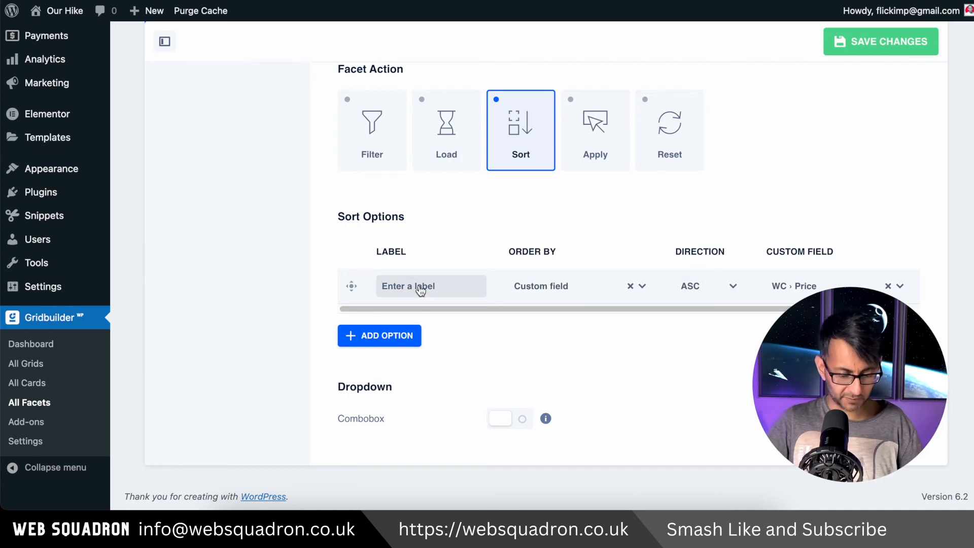
{"action": "type", "text": "Price Low to High"}
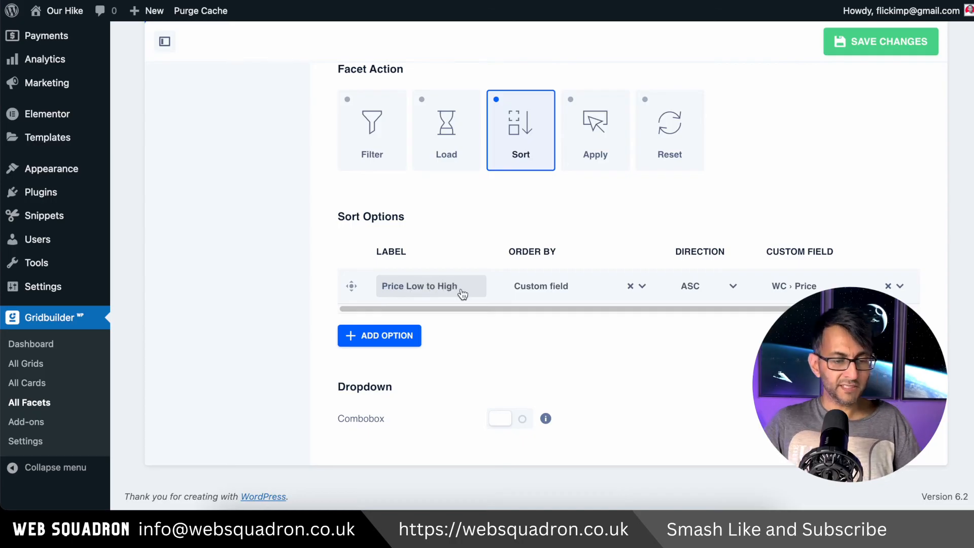
Add a second sort option labelled "Price High to Low"
{"action": "left_click", "coordinate": [417, 338]}
{"action": "left_click", "coordinate": [413, 321]}
{"action": "type", "text": "Price High to Low"}
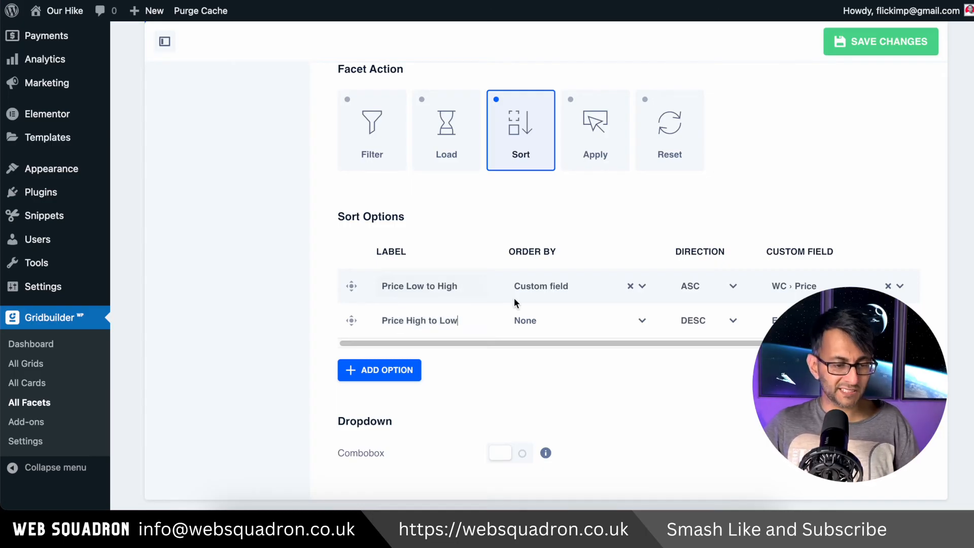
Set the Price High to Low sort option to order by Custom field
{"action": "left_click", "coordinate": [525, 320]}
{"action": "left_click_drag", "start_coordinate": [656, 381], "coordinate": [652, 497]}
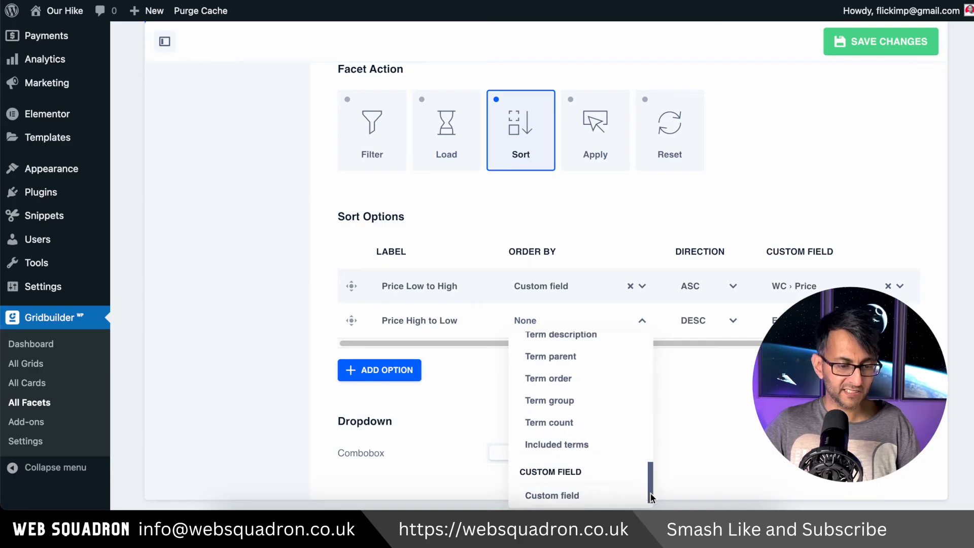
{"action": "scroll", "coordinate": [651, 497], "scroll_direction": "down", "scroll_amount": 1}
{"action": "left_click", "coordinate": [558, 473]}
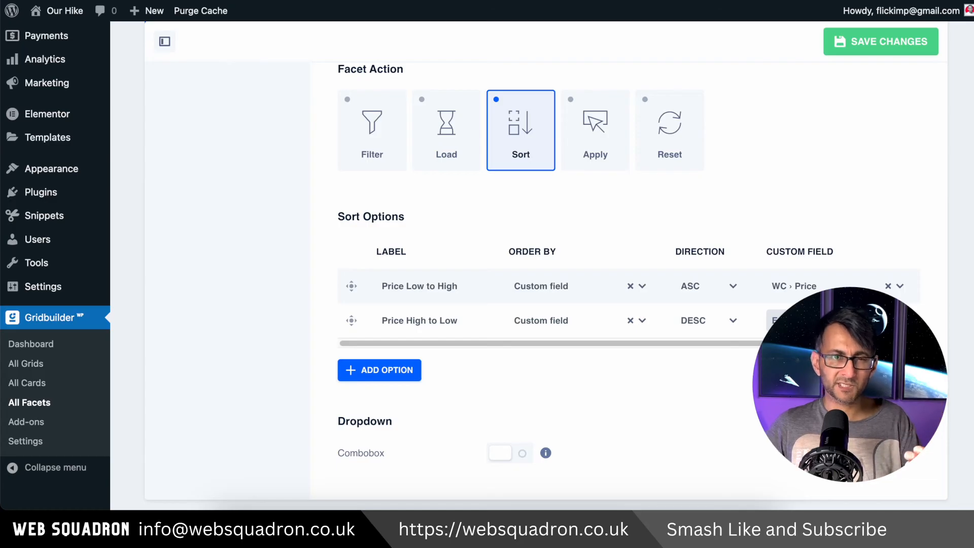
Set the custom field of the Price High to Low sort option to WC › Price
{"action": "left_click", "coordinate": [827, 320]}
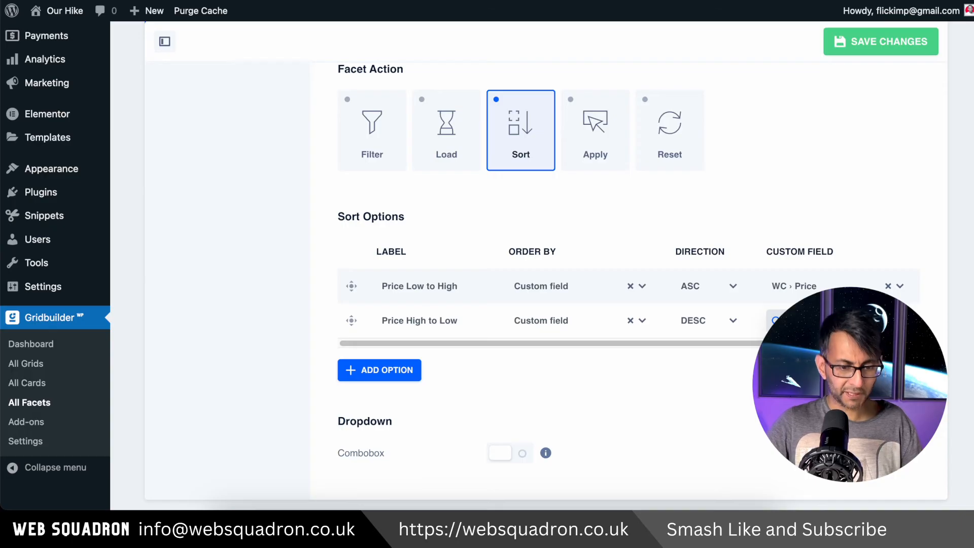
{"action": "left_click", "coordinate": [811, 377]}
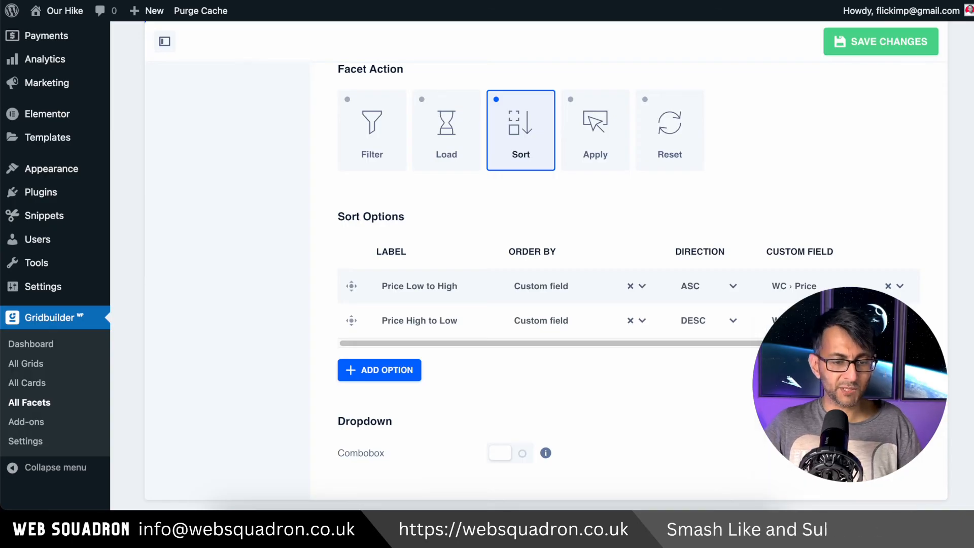
Add a third sort option labelled "Name A-Z", ordered by Post title with direction ASC
{"action": "left_click", "coordinate": [377, 369]}
{"action": "left_click", "coordinate": [430, 356]}
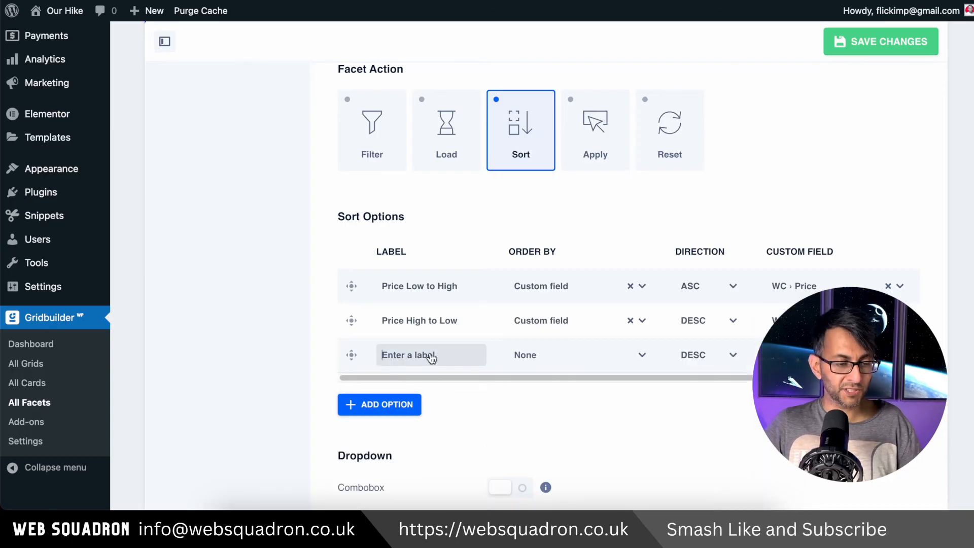
{"action": "left_click", "coordinate": [557, 355]}
{"action": "left_click", "coordinate": [568, 236]}
{"action": "left_click", "coordinate": [435, 359]}
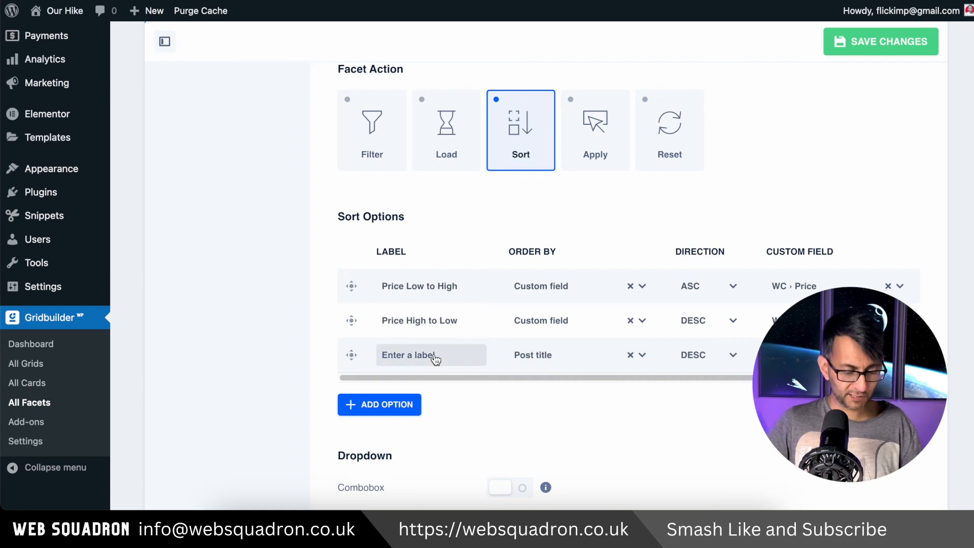
{"action": "type", "text": "Name A-Z"}
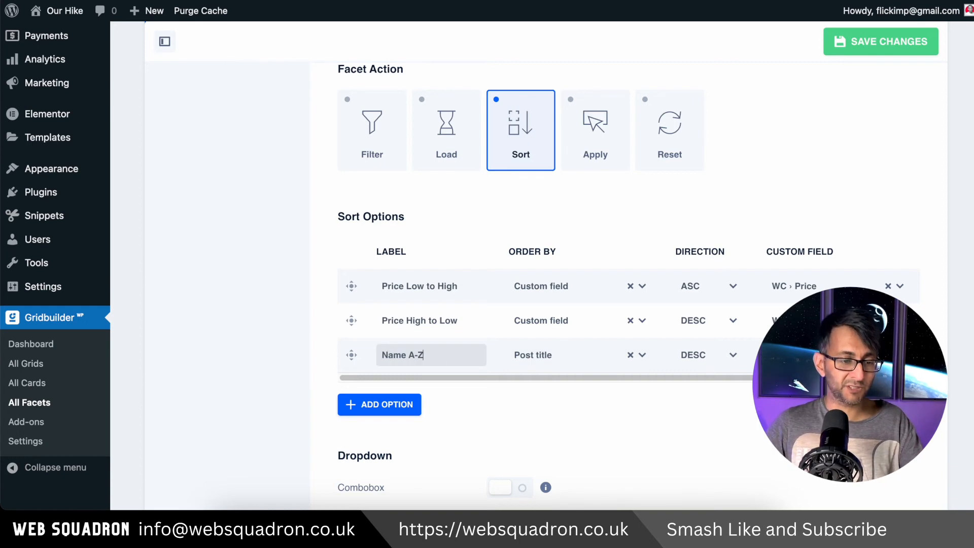
{"action": "left_click", "coordinate": [694, 358]}
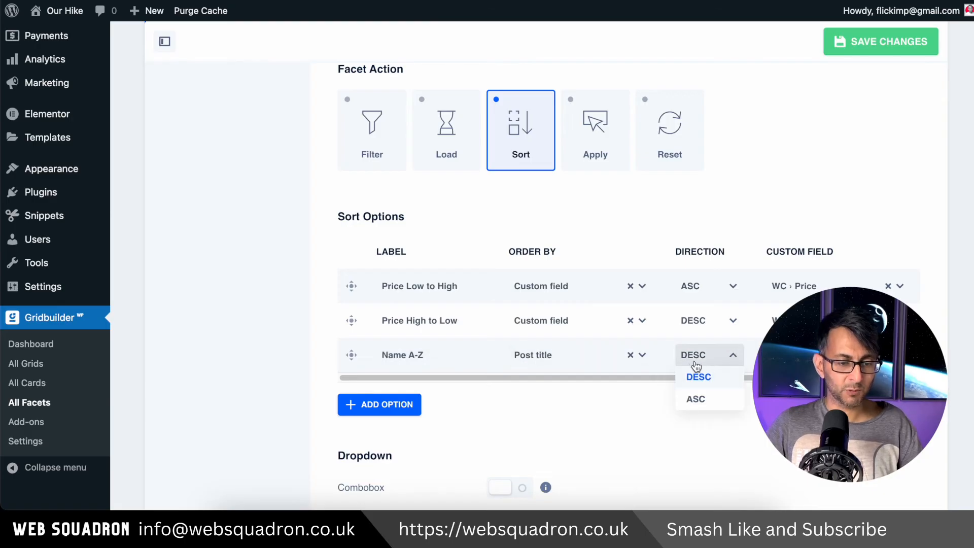
{"action": "left_click", "coordinate": [700, 400]}
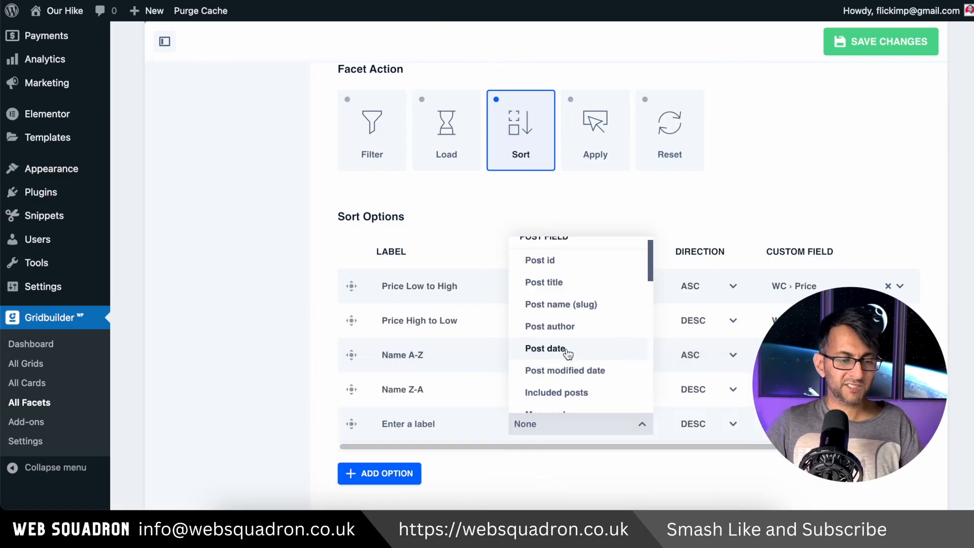
Add DESC sort options "Name Z-A", ordered by Post title, and "Latest", ordered by Post date
{"action": "left_click", "coordinate": [566, 350]}
{"action": "left_click", "coordinate": [439, 431]}
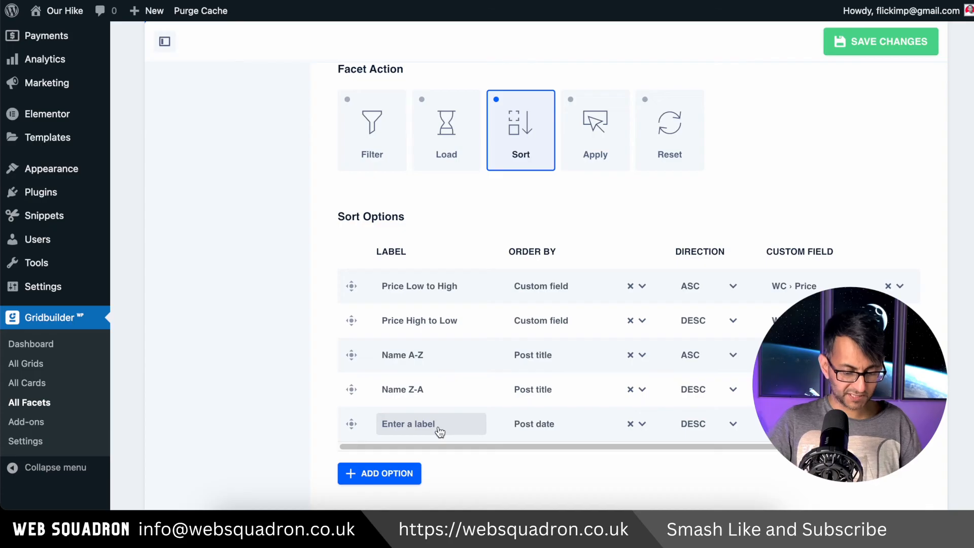
{"action": "type", "text": "Latest"}
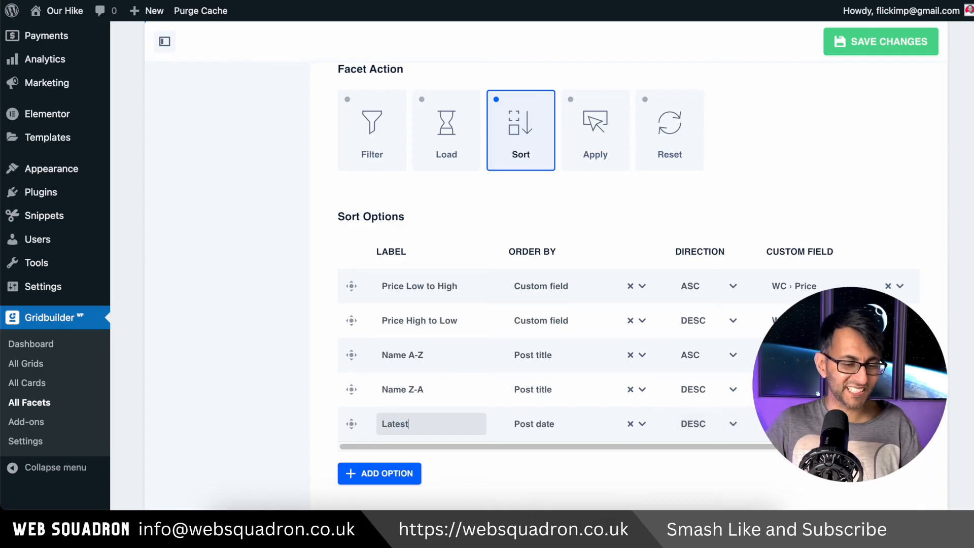
Try out the Combobox setting of the sort dropdown, then switch it back off
{"action": "scroll", "coordinate": [513, 419], "scroll_direction": "down", "scroll_amount": 3}
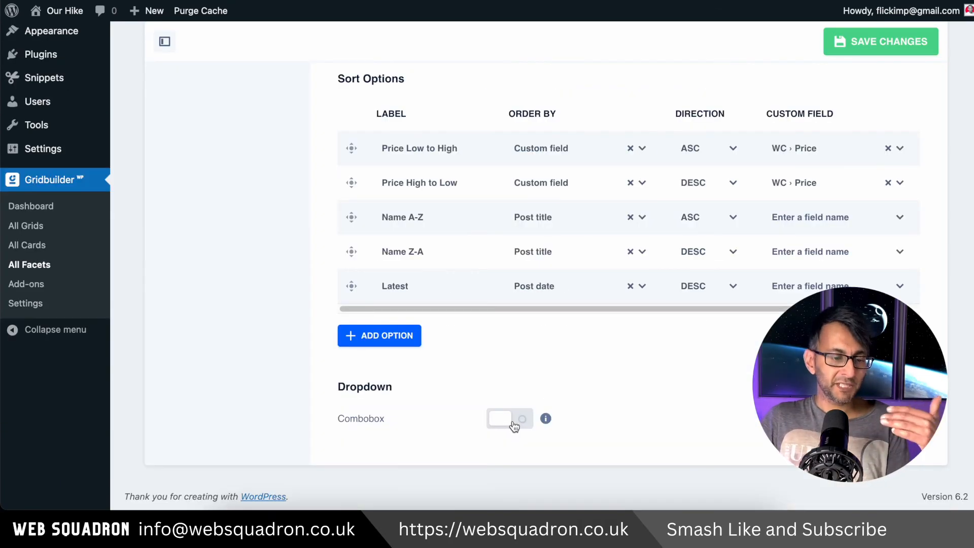
{"action": "left_click", "coordinate": [520, 420]}
{"action": "scroll", "coordinate": [662, 424], "scroll_direction": "down", "scroll_amount": 2}
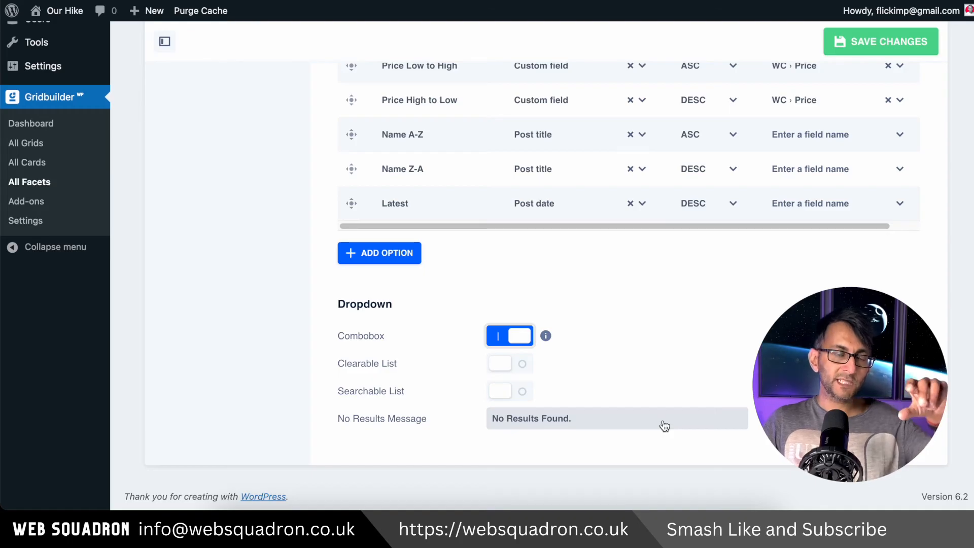
{"action": "left_click", "coordinate": [504, 342]}
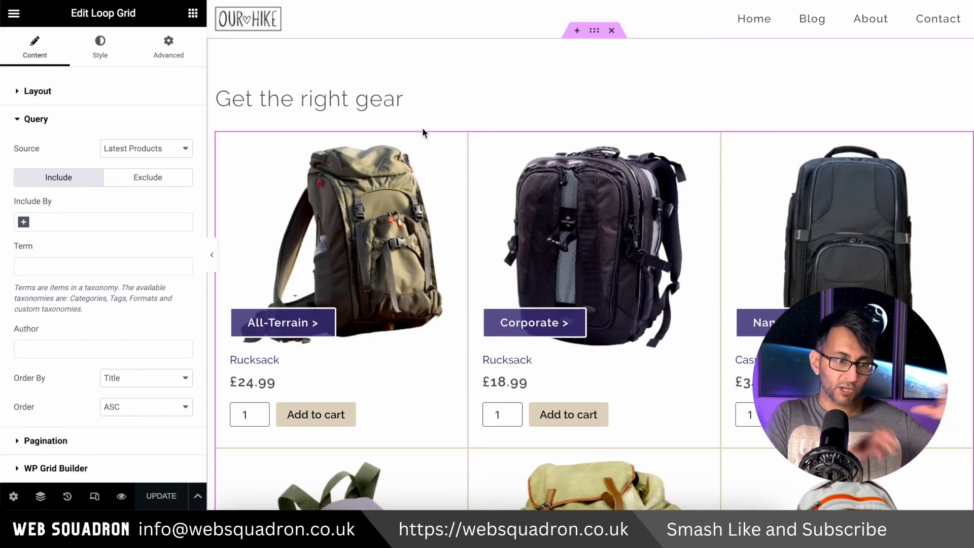
Add a Facet widget between the page heading and the product grid, with Product Categories as its facet
{"action": "left_click", "coordinate": [192, 12]}
{"action": "left_click", "coordinate": [72, 73]}
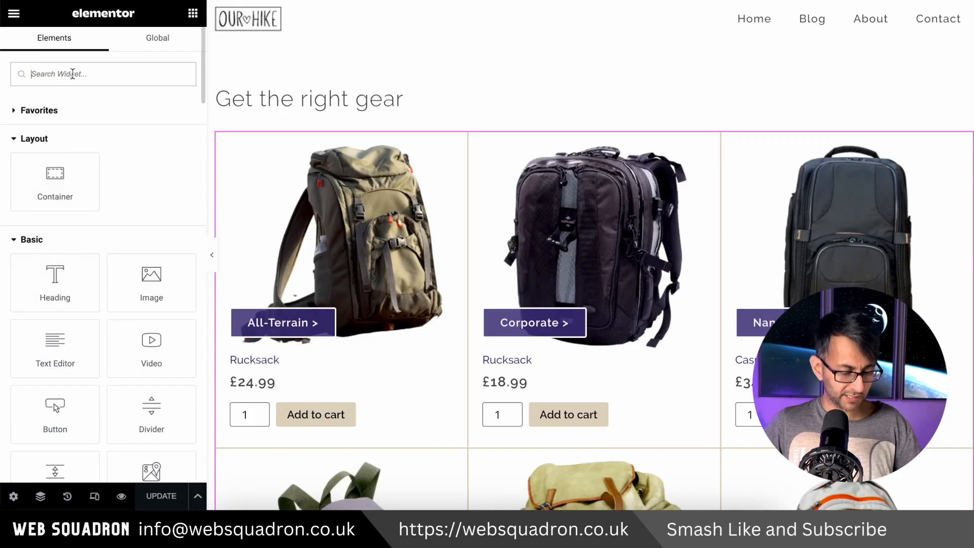
{"action": "type", "text": "gr"}
{"action": "key", "text": "BackSpace"}
{"action": "key", "text": "BackSpace"}
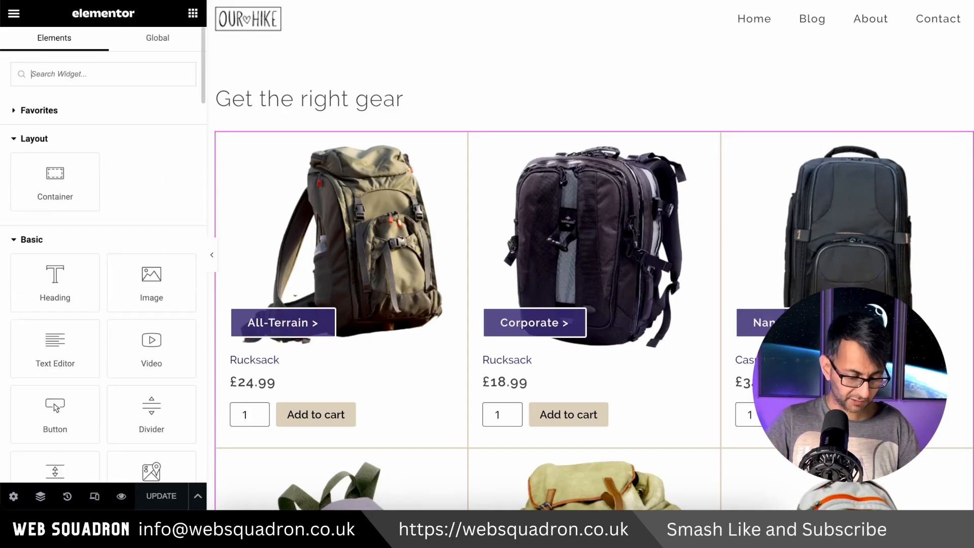
{"action": "type", "text": "face"}
{"action": "left_click_drag", "start_coordinate": [80, 127], "coordinate": [423, 130]}
{"action": "left_click", "coordinate": [68, 136]}
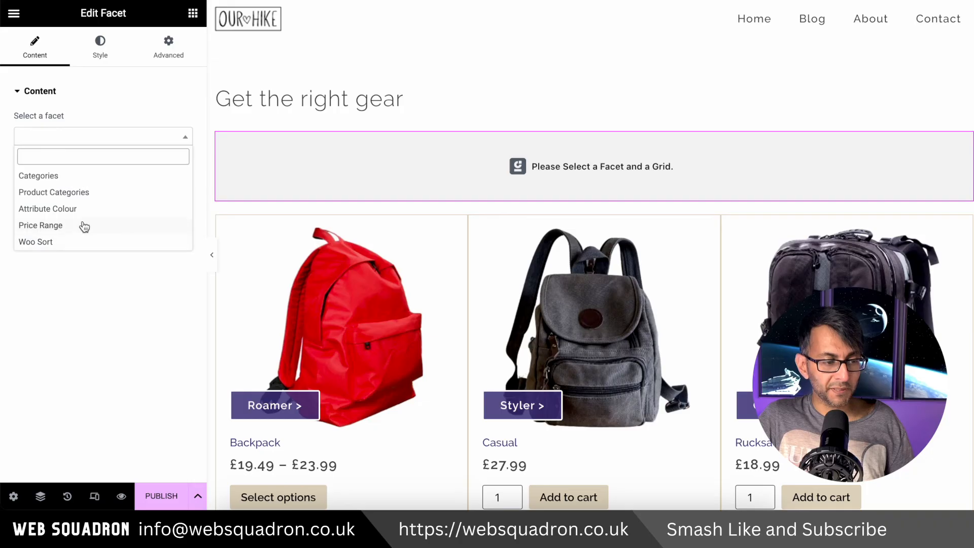
{"action": "left_click", "coordinate": [89, 192]}
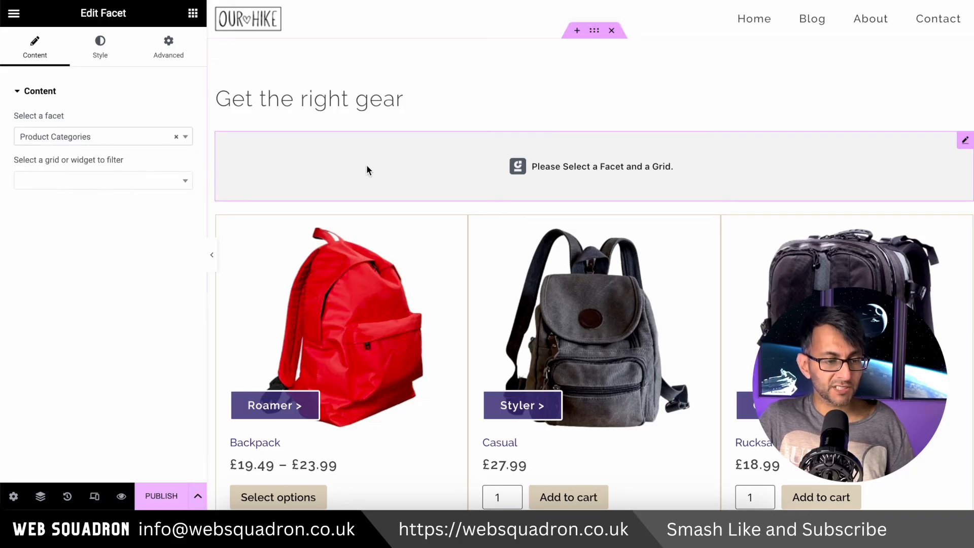
Check the Loop Grid's WP Grid Builder widget ID and set the facet to filter Loop Grid (7fb23c3)
{"action": "left_click", "coordinate": [96, 183]}
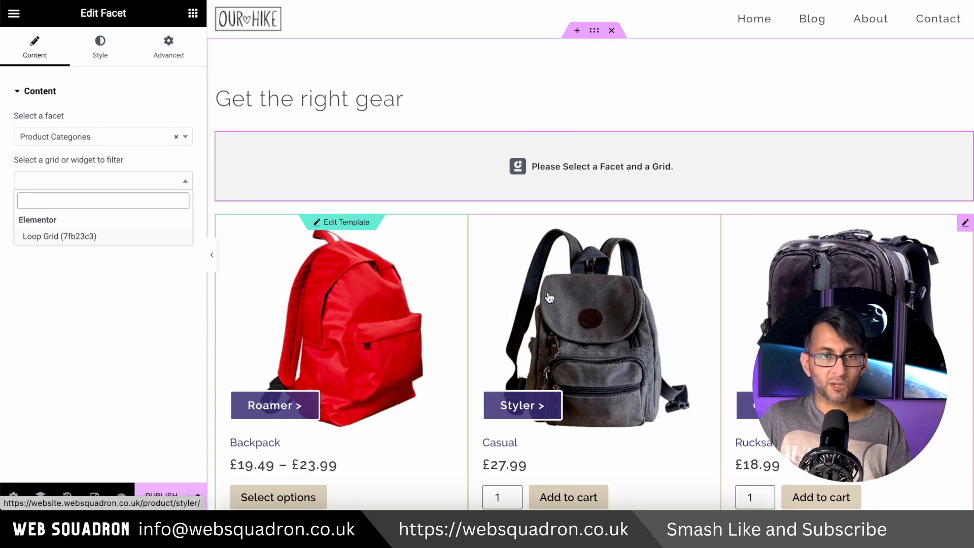
{"action": "left_click", "coordinate": [964, 226]}
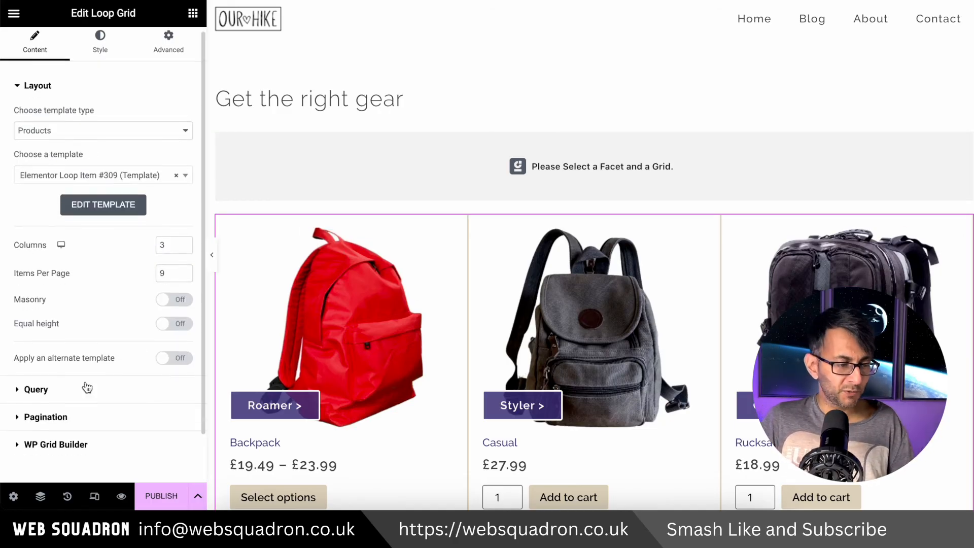
{"action": "left_click", "coordinate": [102, 448]}
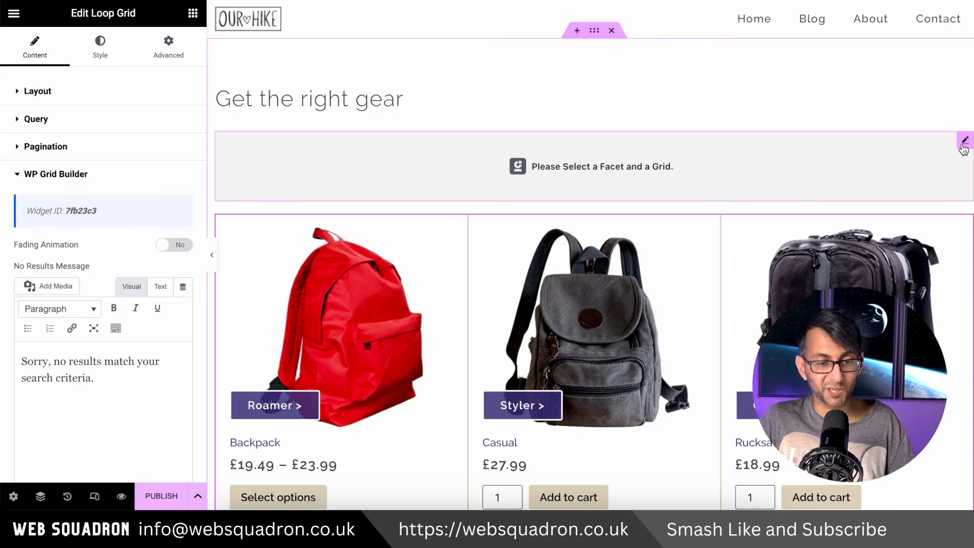
{"action": "left_click", "coordinate": [963, 142]}
{"action": "left_click", "coordinate": [97, 180]}
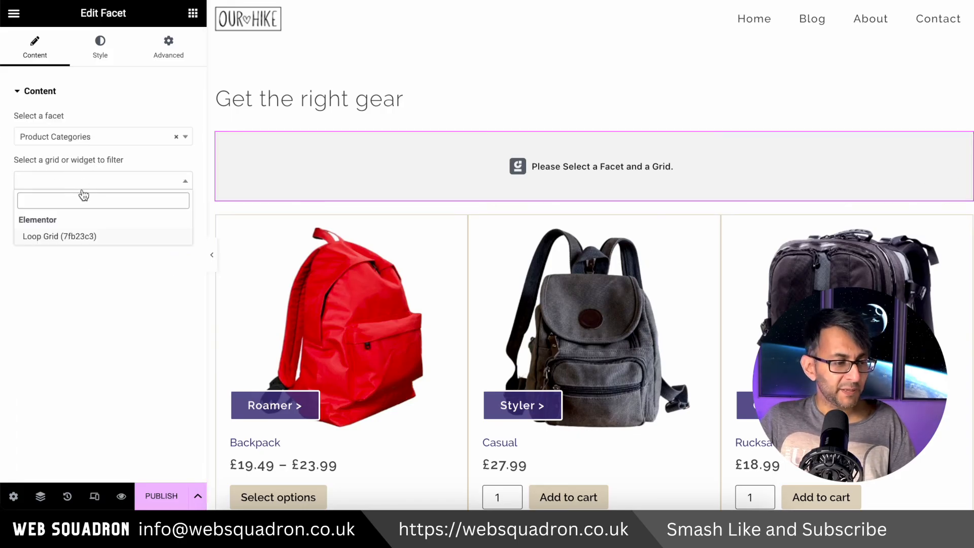
{"action": "left_click", "coordinate": [100, 240]}
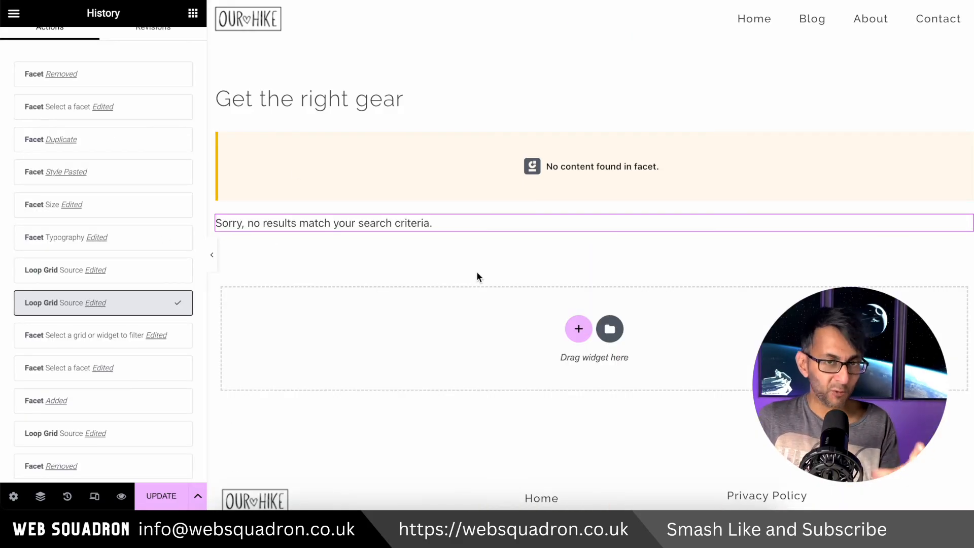
Set the Loop Grid's query source to Latest Products
{"action": "left_click", "coordinate": [479, 224]}
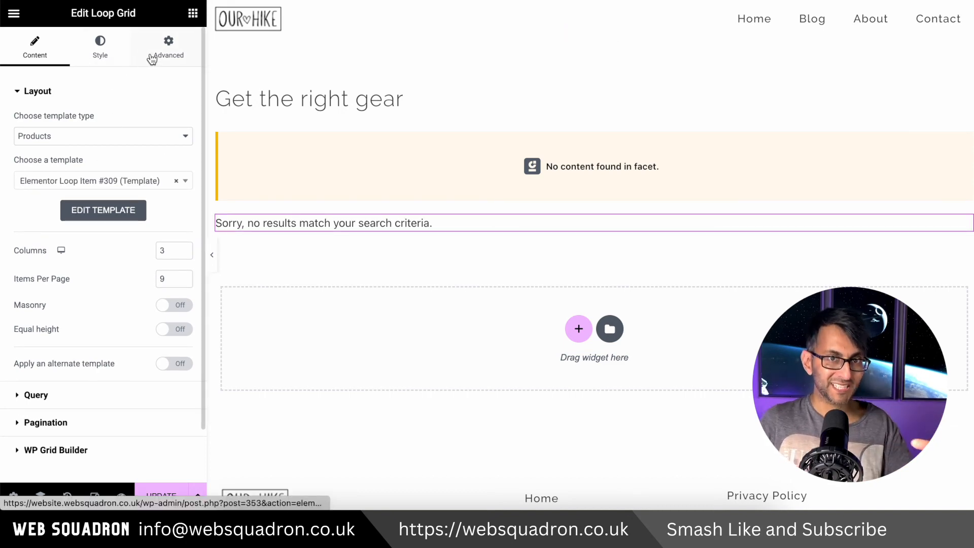
{"action": "left_click", "coordinate": [119, 396]}
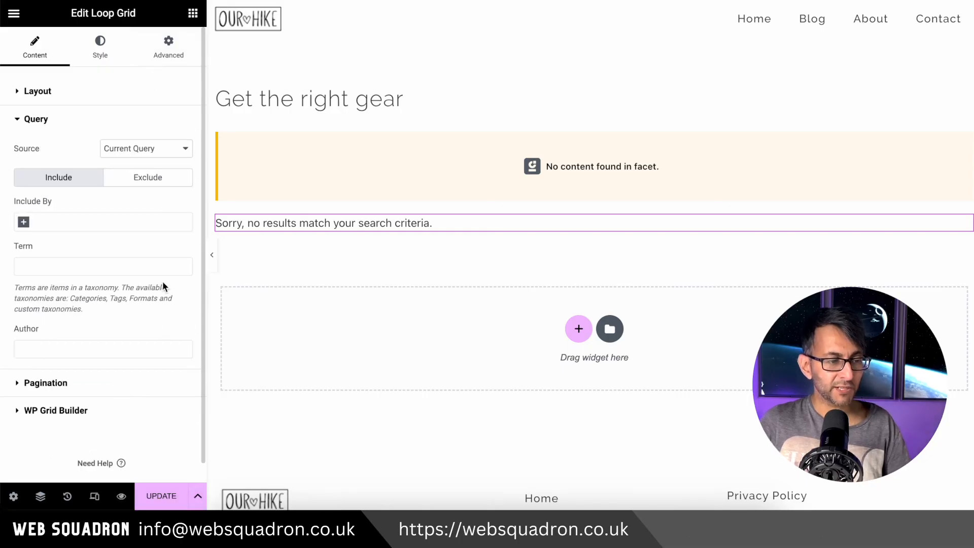
{"action": "left_click", "coordinate": [159, 147]}
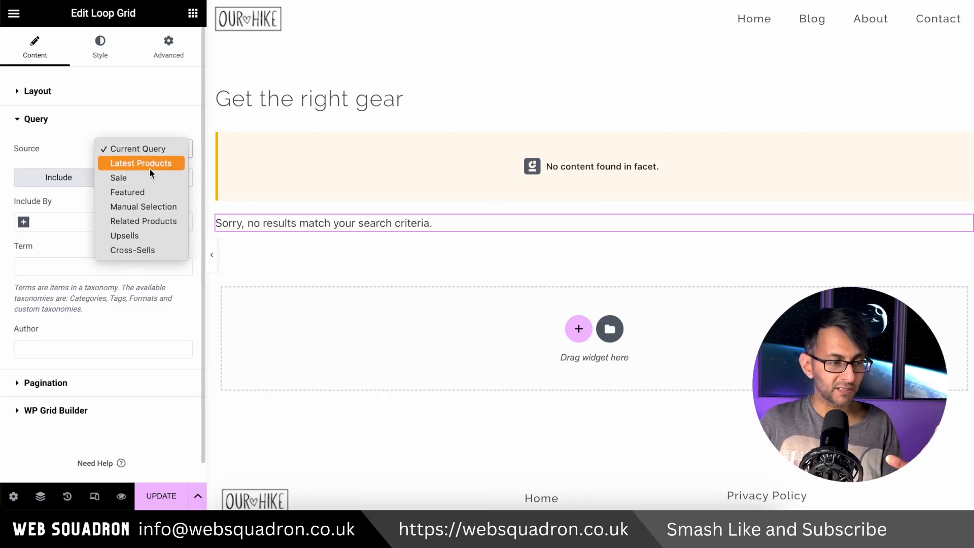
{"action": "left_click", "coordinate": [153, 161]}
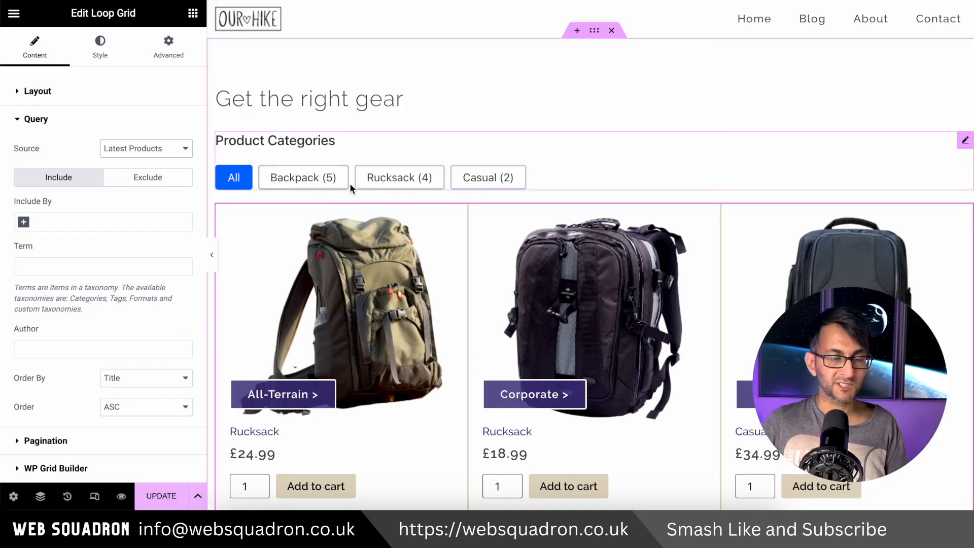
Hide the Product Categories facet's title by setting its typography size to 0 px
{"action": "left_click", "coordinate": [100, 48]}
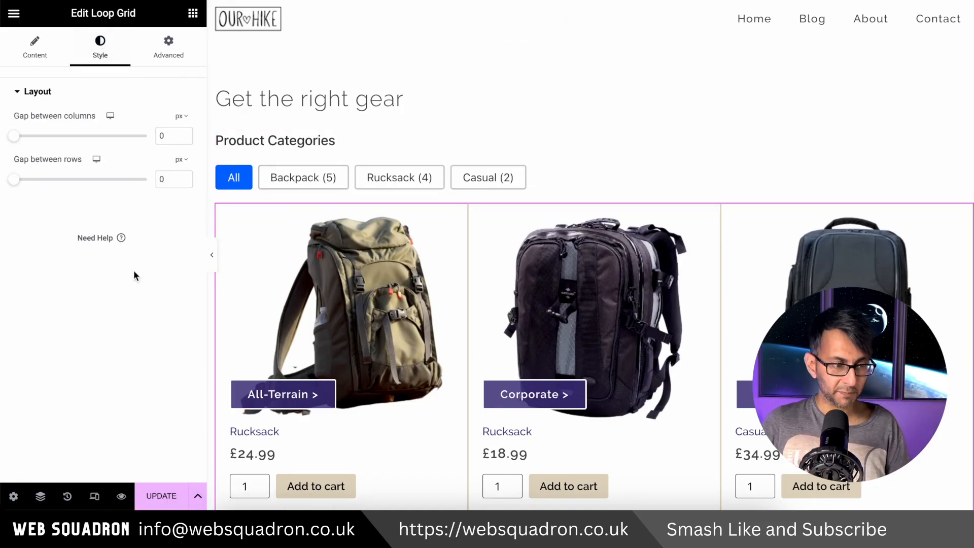
{"action": "left_click", "coordinate": [572, 174]}
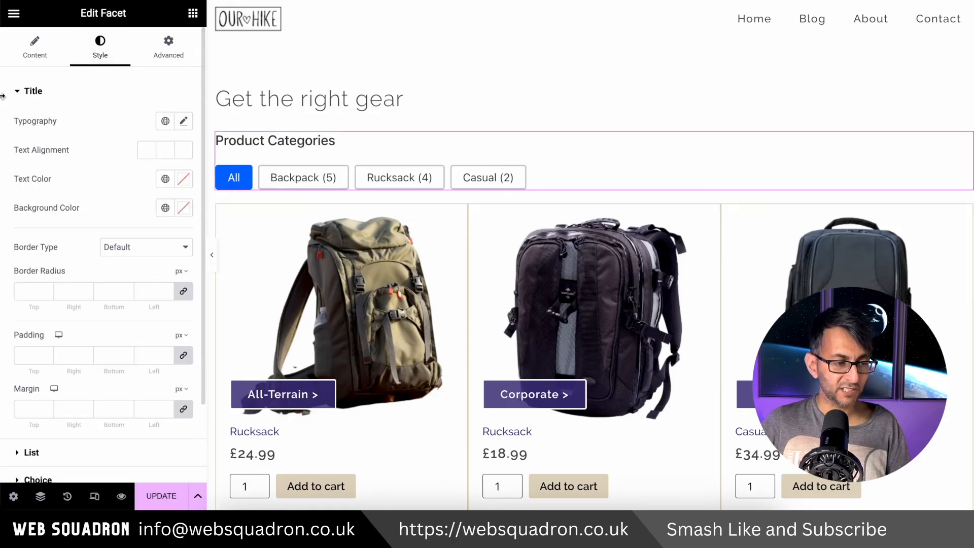
{"action": "left_click", "coordinate": [182, 122]}
{"action": "left_click", "coordinate": [157, 229]}
{"action": "type", "text": "0"}
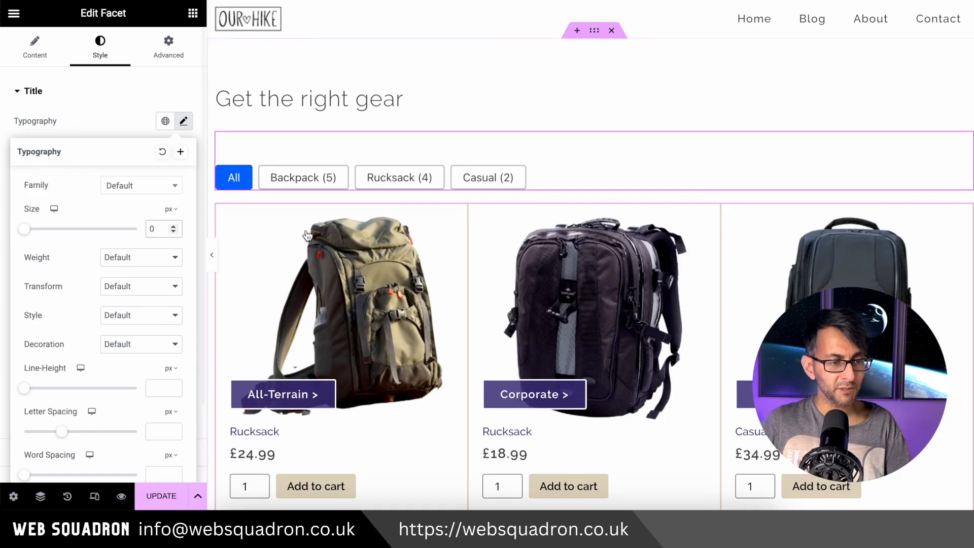
{"action": "left_click", "coordinate": [122, 127]}
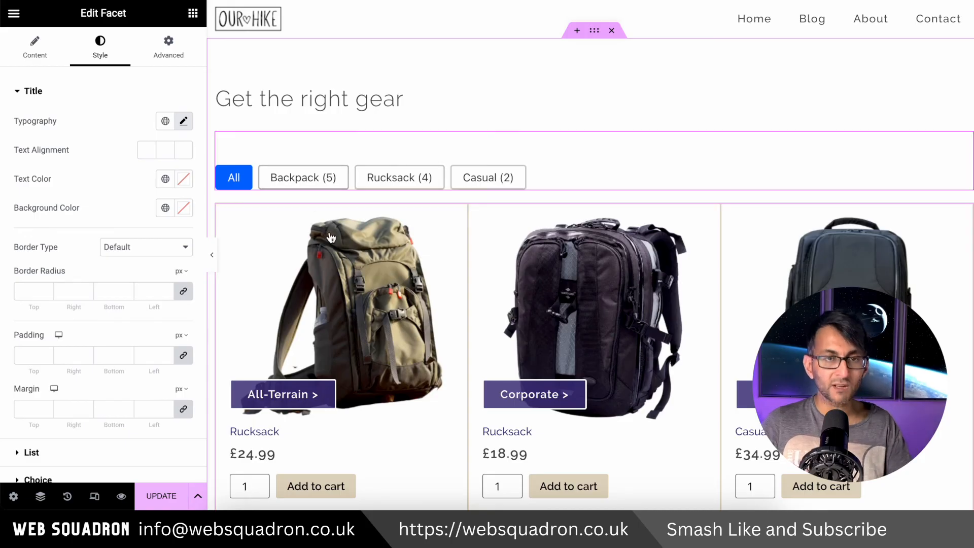
{"action": "scroll", "coordinate": [124, 290], "scroll_direction": "down", "scroll_amount": 2}
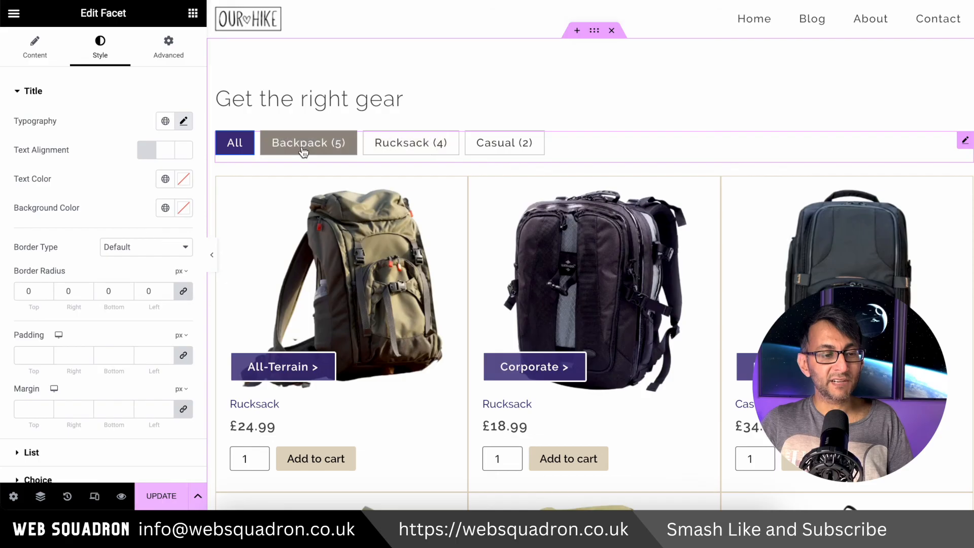
Duplicate the category facet as an Attribute Colour facet and update the page
{"action": "right_click", "coordinate": [559, 144]}
{"action": "left_click", "coordinate": [598, 177]}
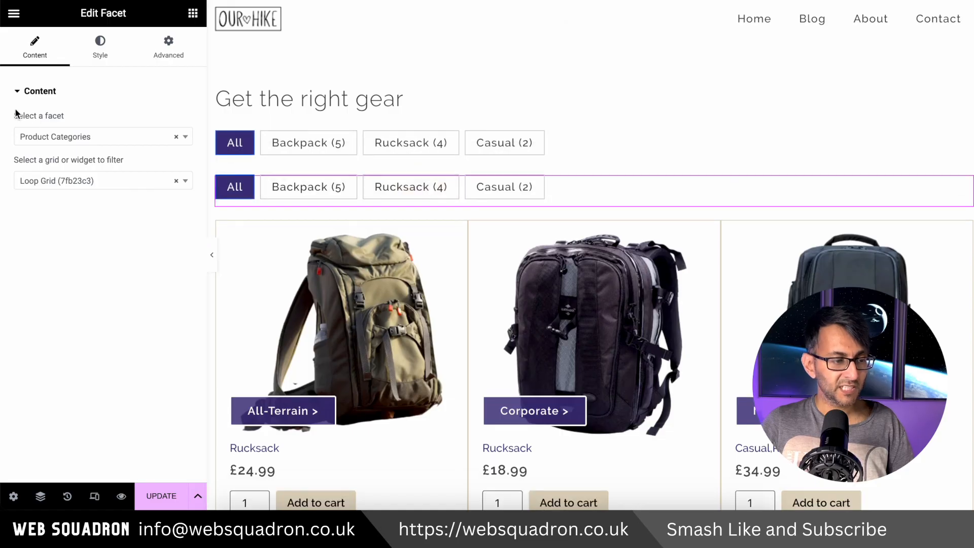
{"action": "left_click", "coordinate": [188, 144]}
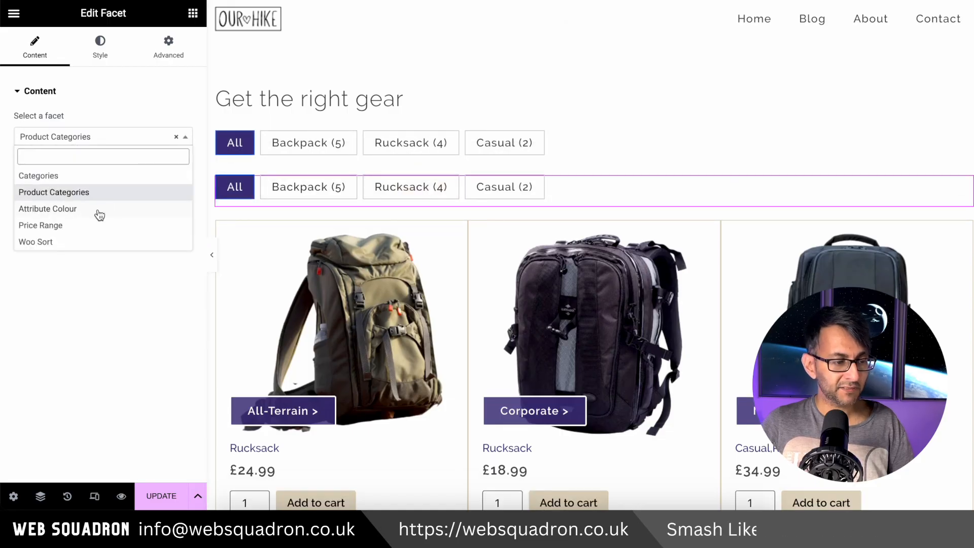
{"action": "left_click", "coordinate": [99, 208]}
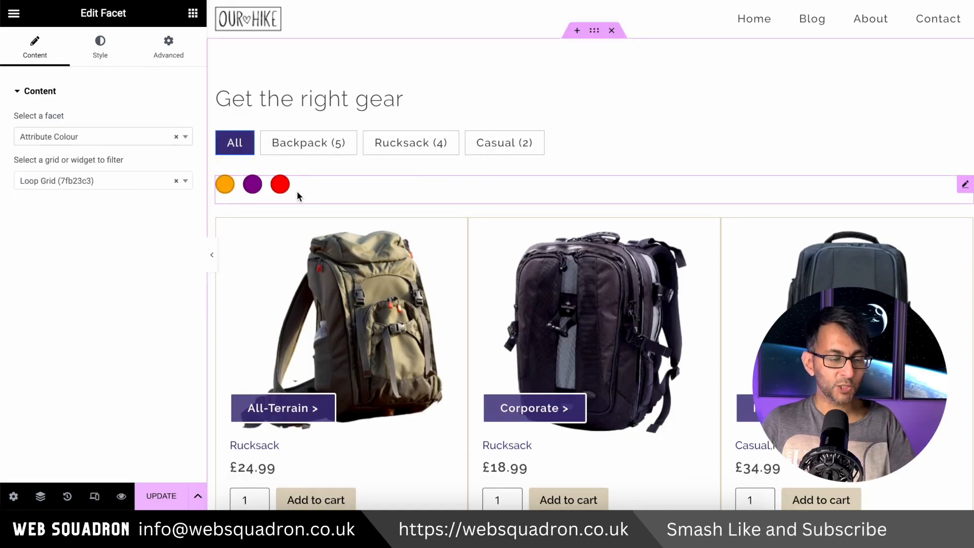
{"action": "left_click", "coordinate": [162, 502]}
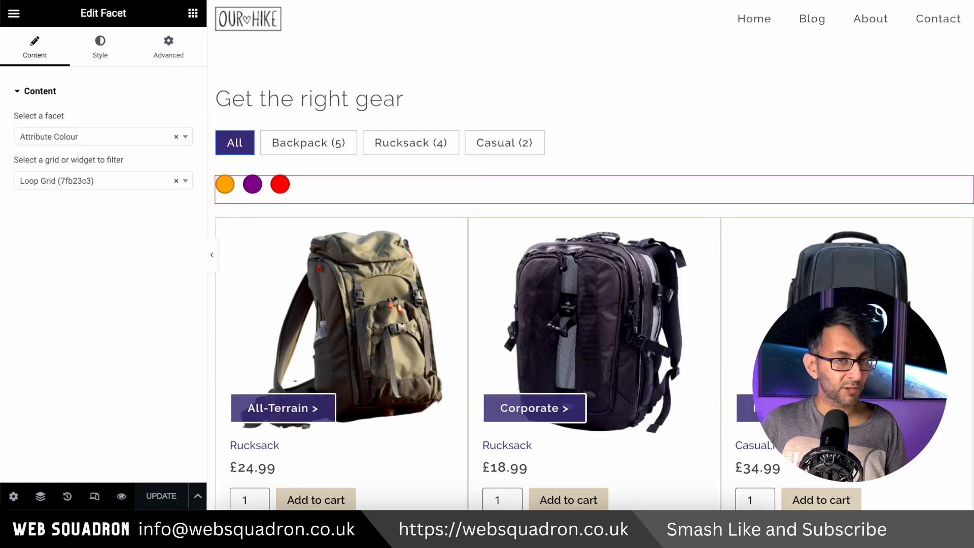
Switch to the live shop page and test the Casual and Backpack category filters
{"action": "left_click", "coordinate": [437, 1]}
{"action": "left_click", "coordinate": [401, 168]}
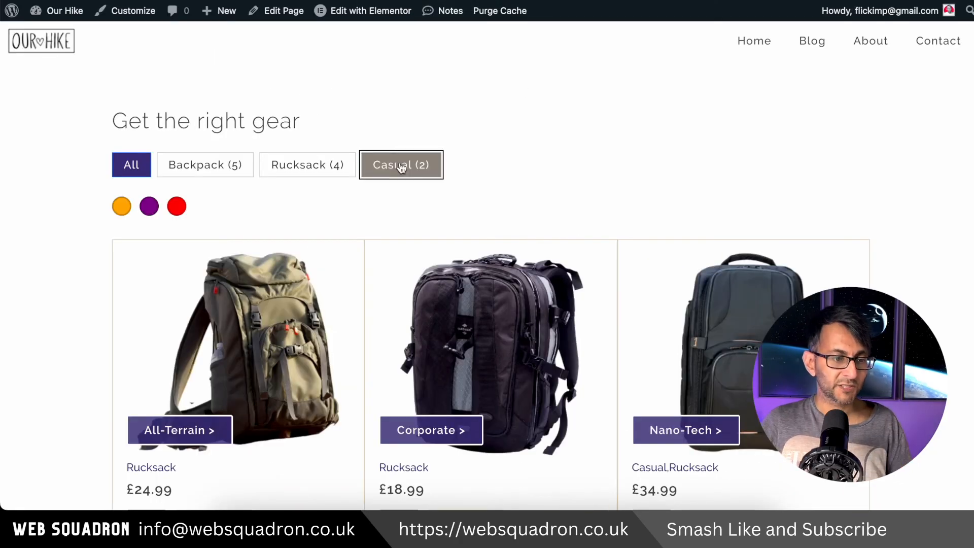
{"action": "left_click", "coordinate": [193, 165]}
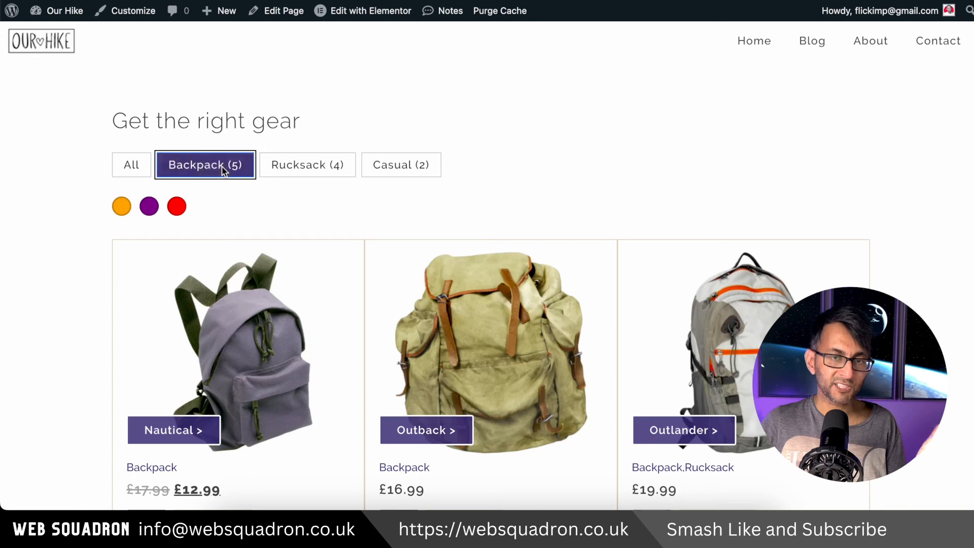
Test the All category filter and the orange and red colour filters on the shop page, checking the listed products
{"action": "left_click", "coordinate": [133, 164]}
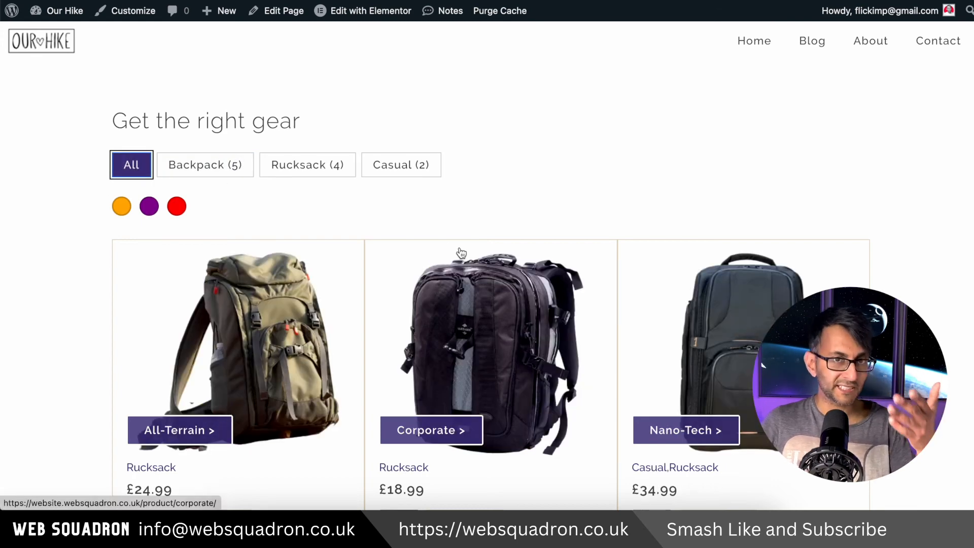
{"action": "scroll", "coordinate": [460, 252], "scroll_direction": "down", "scroll_amount": 1}
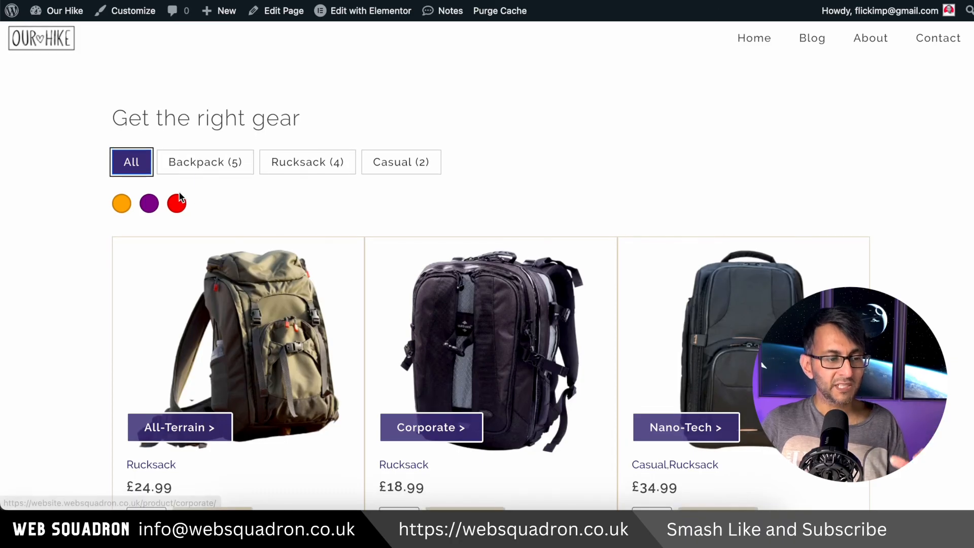
{"action": "left_click", "coordinate": [121, 203]}
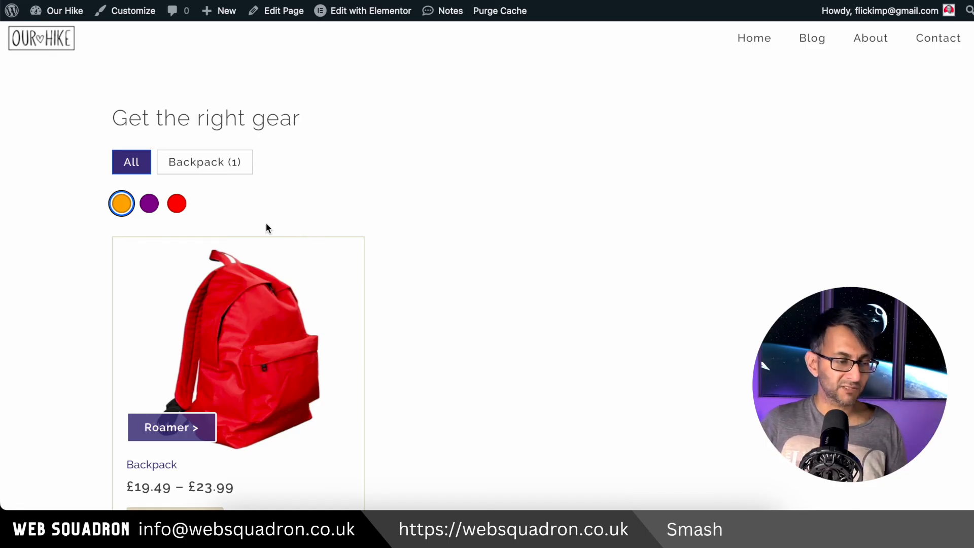
{"action": "left_click", "coordinate": [171, 210]}
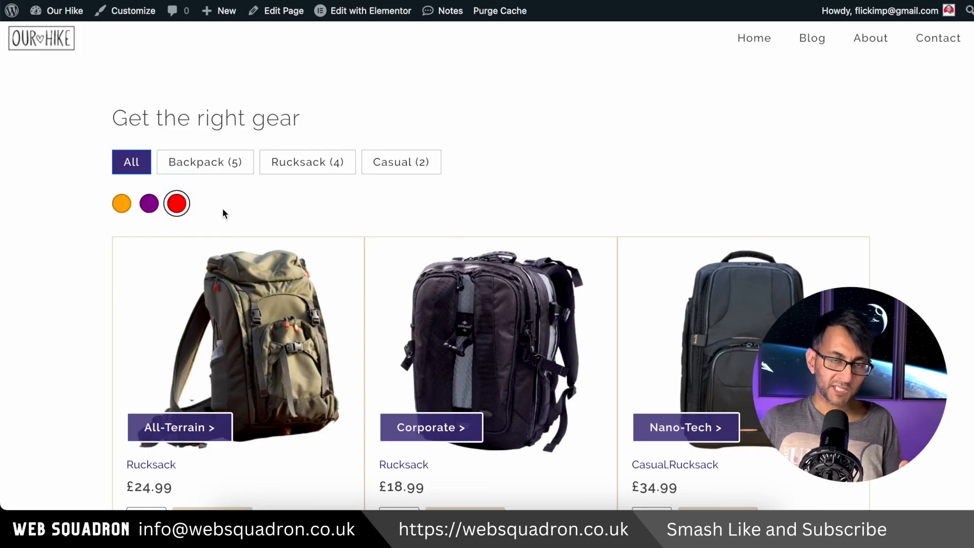
{"action": "scroll", "coordinate": [671, 347], "scroll_direction": "down", "scroll_amount": 4}
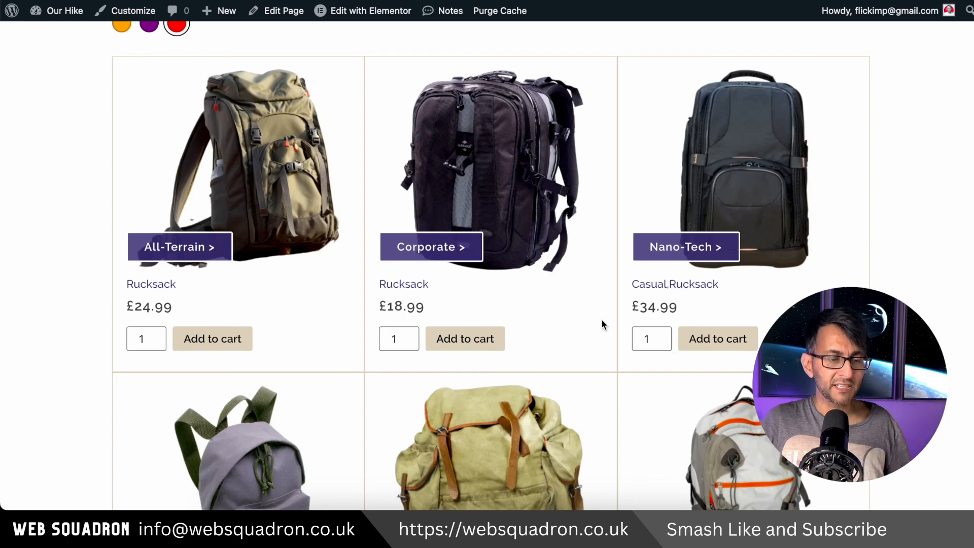
{"action": "scroll", "coordinate": [602, 324], "scroll_direction": "up", "scroll_amount": 3}
{"action": "scroll", "coordinate": [240, 147], "scroll_direction": "down", "scroll_amount": 2}
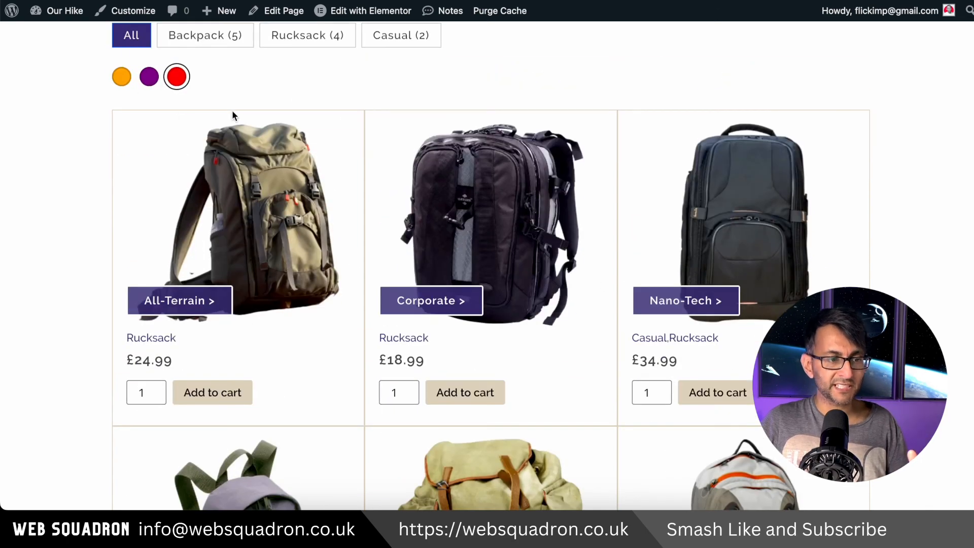
{"action": "scroll", "coordinate": [232, 110], "scroll_direction": "up", "scroll_amount": 2}
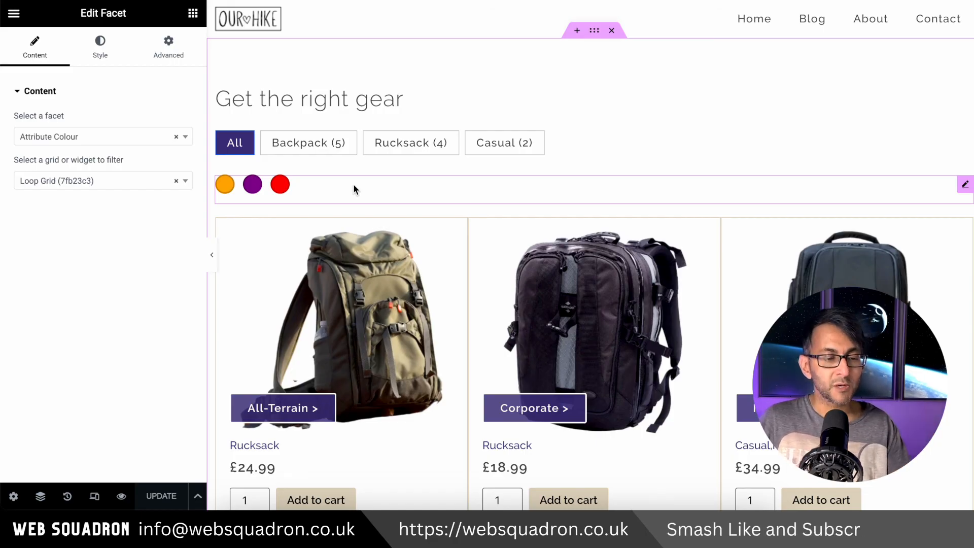
Change the Attribute Colour facet widget to Price Range, and set that facet's decimal places to 2 in its WP Grid Builder settings
{"action": "left_click", "coordinate": [101, 137]}
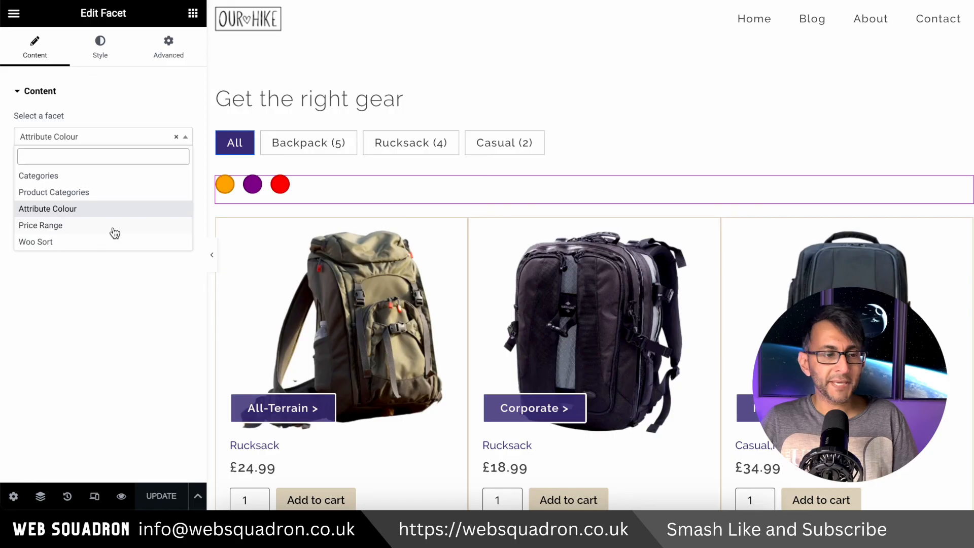
{"action": "left_click", "coordinate": [113, 226]}
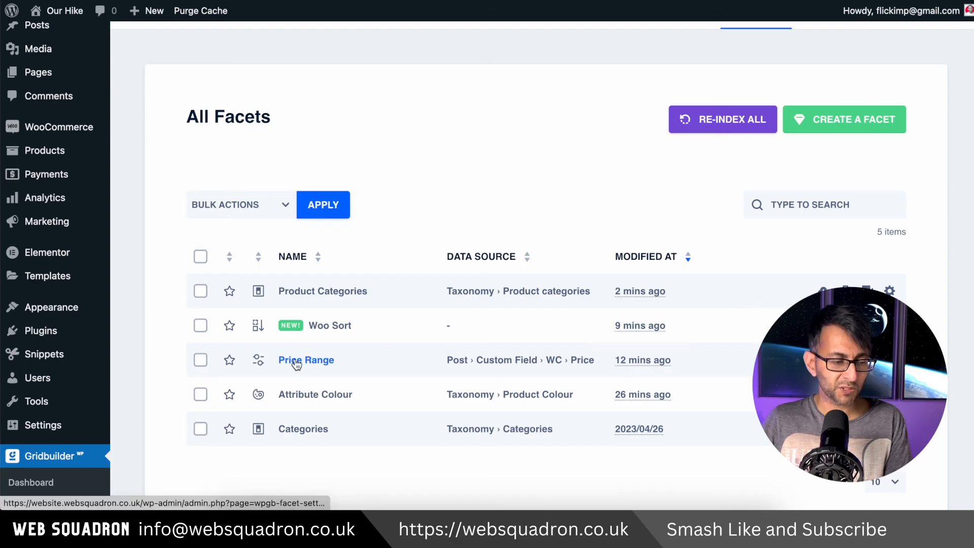
{"action": "left_click", "coordinate": [296, 362]}
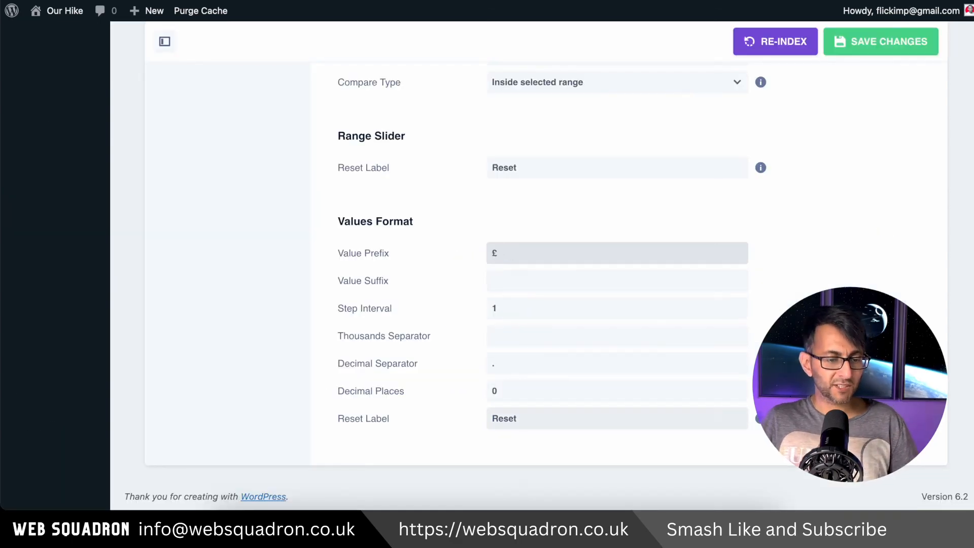
{"action": "left_click", "coordinate": [737, 389]}
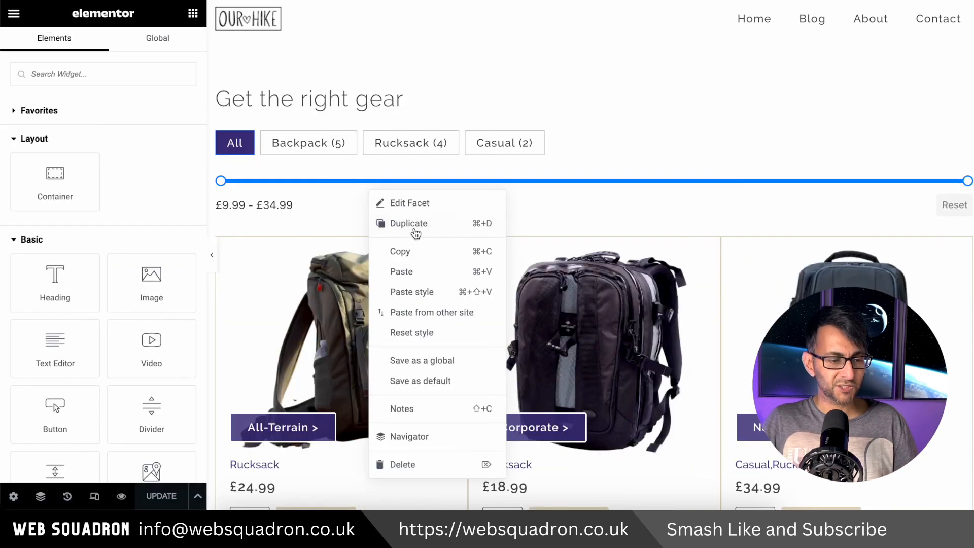
Duplicate the Price Range facet widget in Elementor and assign the Woo Sort facet to the copy
{"action": "left_click", "coordinate": [414, 223]}
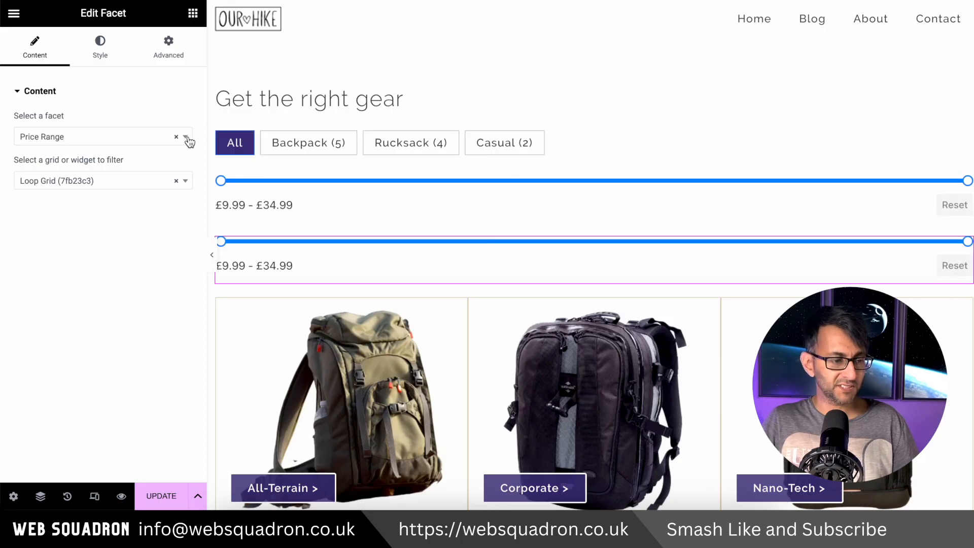
{"action": "left_click", "coordinate": [187, 137]}
{"action": "left_click", "coordinate": [100, 242]}
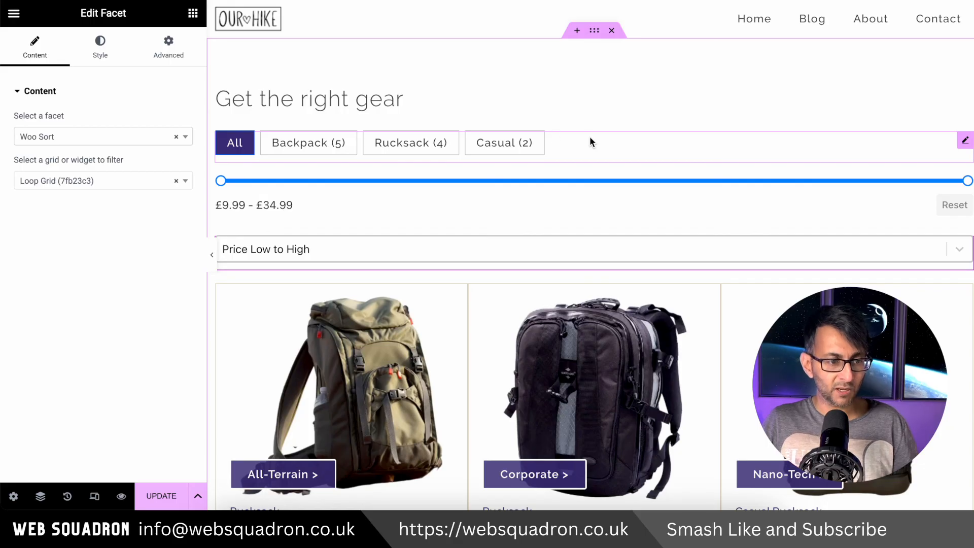
Set the main container's direction to a horizontal row with wrapping for its items
{"action": "left_click", "coordinate": [594, 30]}
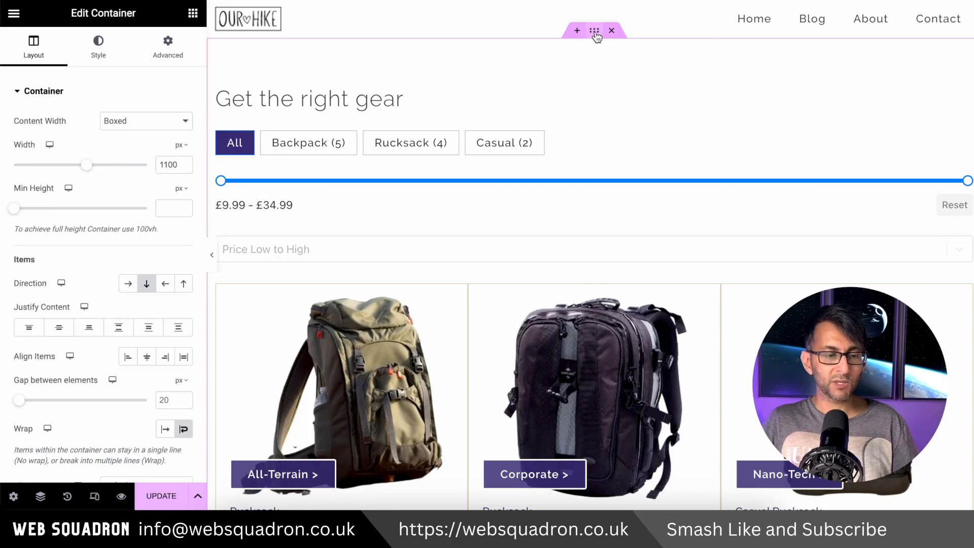
{"action": "left_click", "coordinate": [131, 288]}
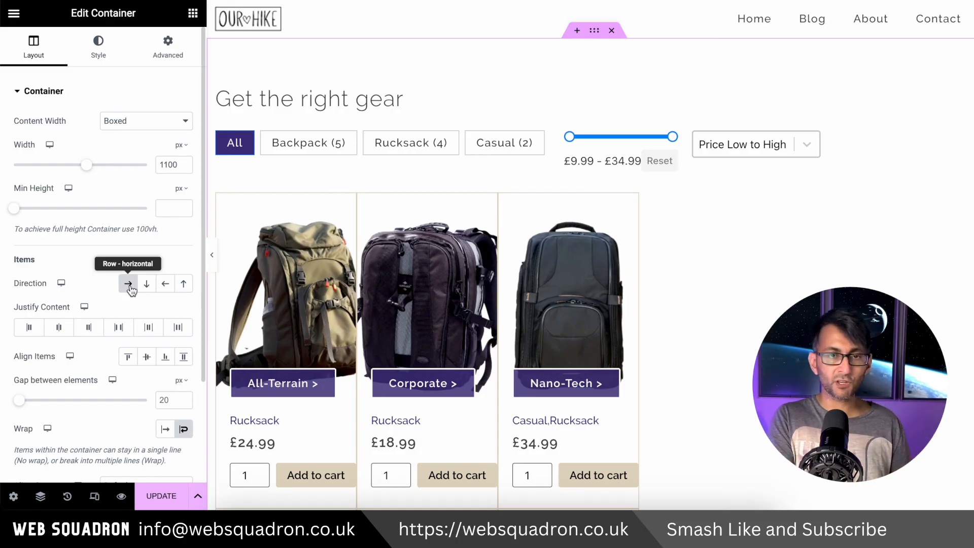
{"action": "left_click", "coordinate": [184, 430]}
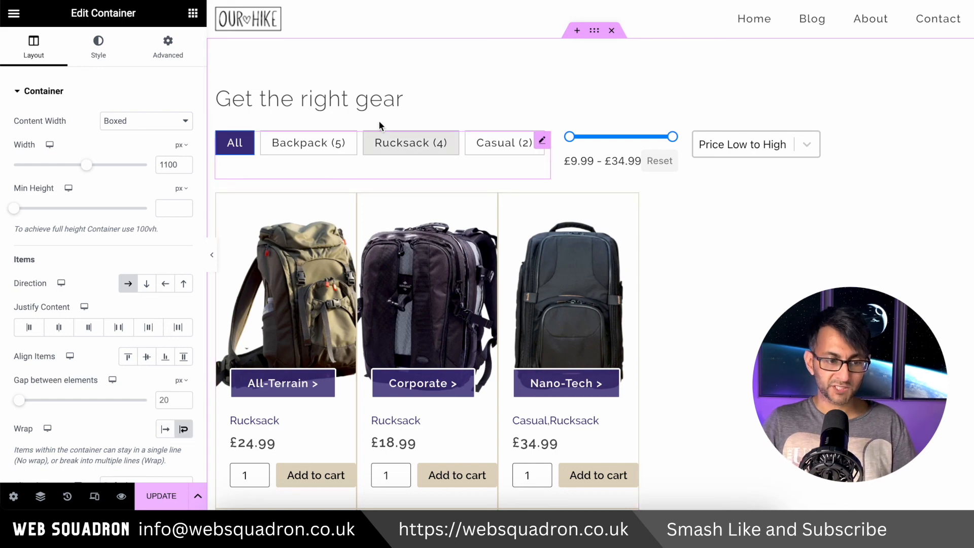
Set the Loop Grid's width to Full Width (100%) after checking the heading's layout settings
{"action": "left_click", "coordinate": [391, 95]}
{"action": "left_click", "coordinate": [168, 49]}
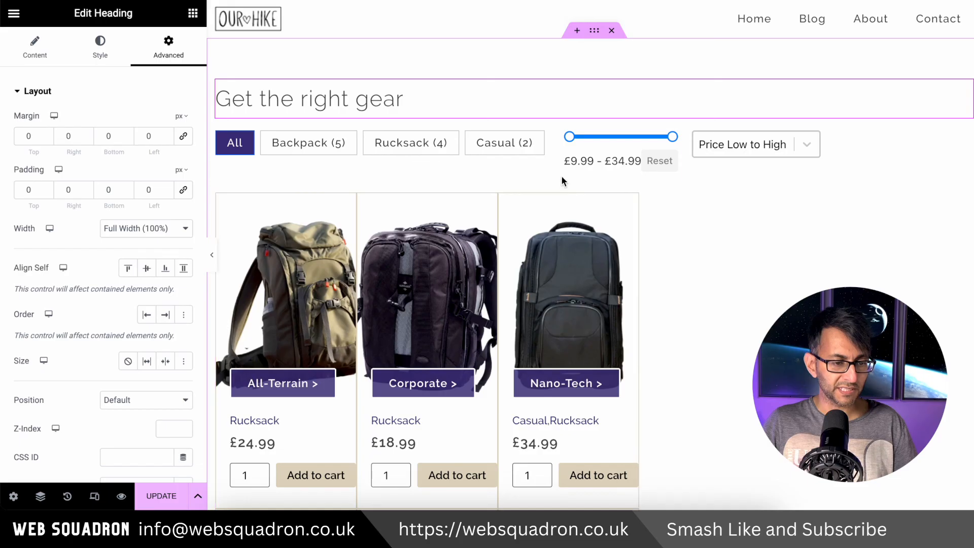
{"action": "left_click", "coordinate": [560, 197]}
{"action": "left_click", "coordinate": [169, 49]}
{"action": "left_click", "coordinate": [143, 229]}
{"action": "left_click", "coordinate": [145, 243]}
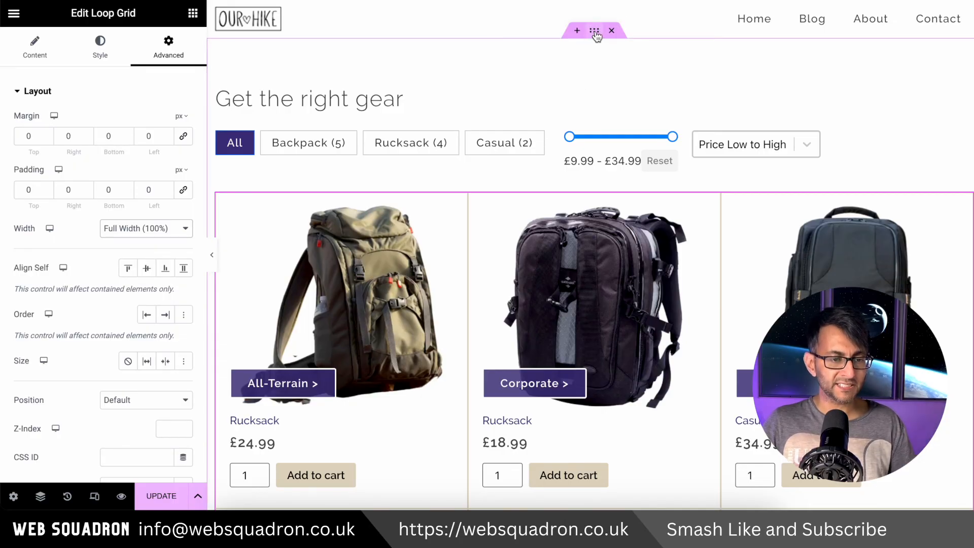
Give the Price Range facet a custom width of 25%
{"action": "left_click", "coordinate": [594, 31]}
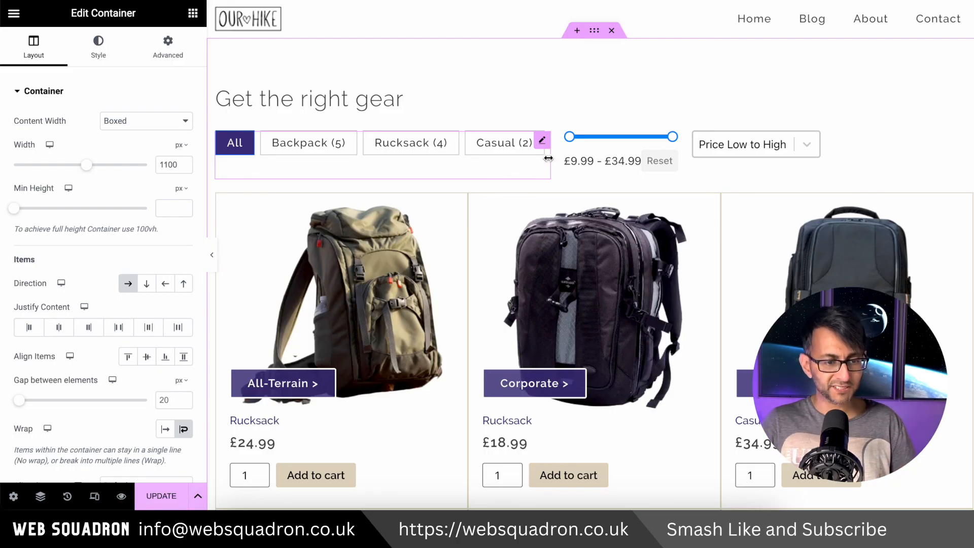
{"action": "left_click", "coordinate": [667, 142]}
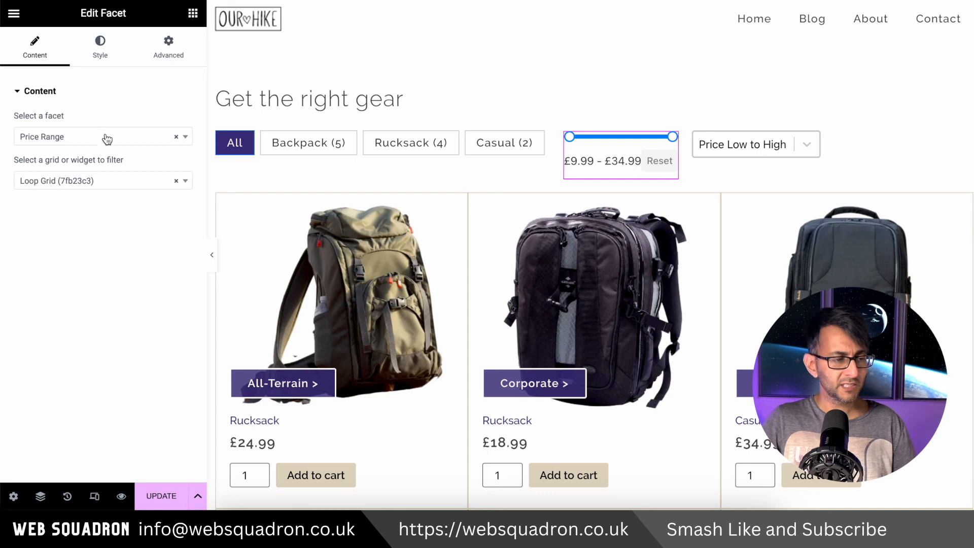
{"action": "left_click", "coordinate": [157, 56]}
{"action": "left_click", "coordinate": [153, 228]}
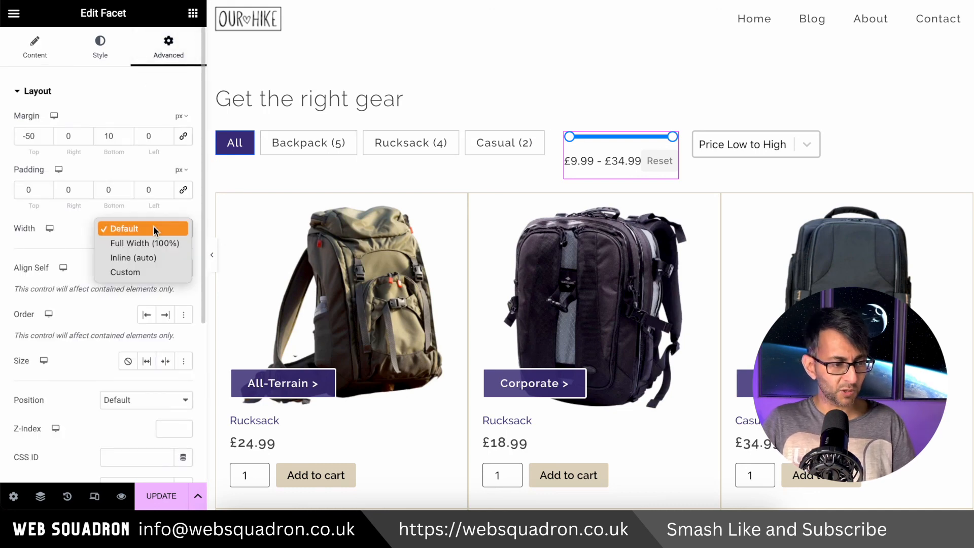
{"action": "left_click", "coordinate": [147, 272]}
{"action": "left_click_drag", "start_coordinate": [7, 272], "coordinate": [22, 276]}
{"action": "left_click_drag", "start_coordinate": [43, 276], "coordinate": [48, 276]}
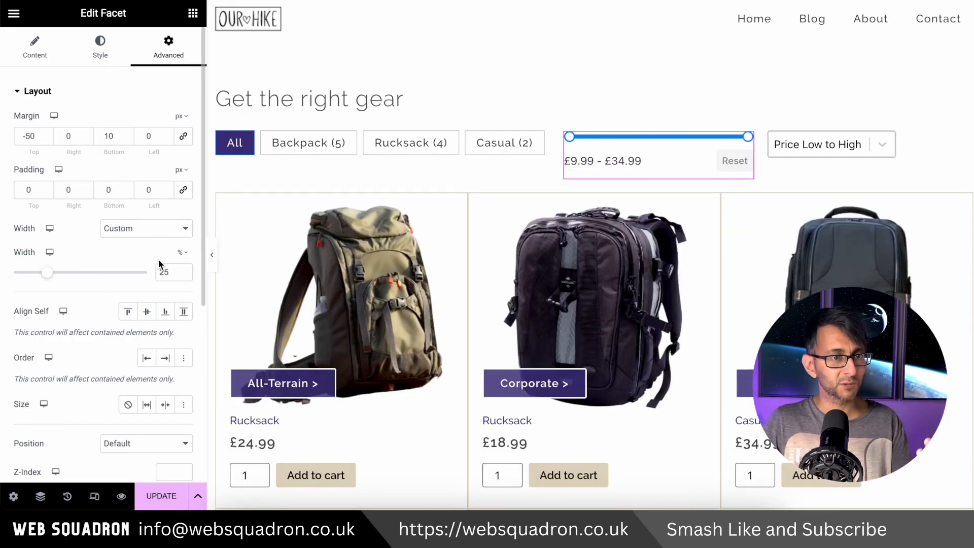
{"action": "left_click", "coordinate": [180, 252]}
{"action": "left_click", "coordinate": [79, 267]}
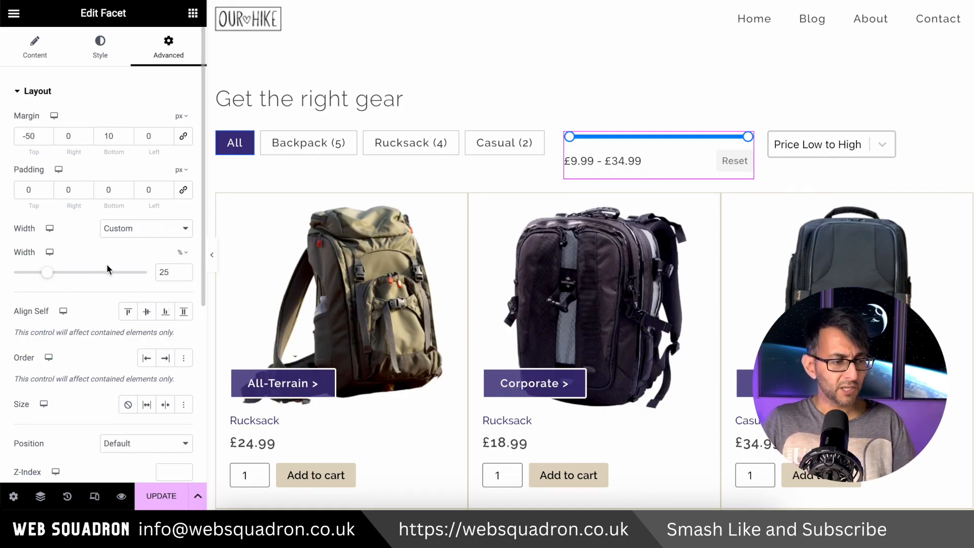
Justify the container's items with Space Between and update the page
{"action": "left_click", "coordinate": [887, 145]}
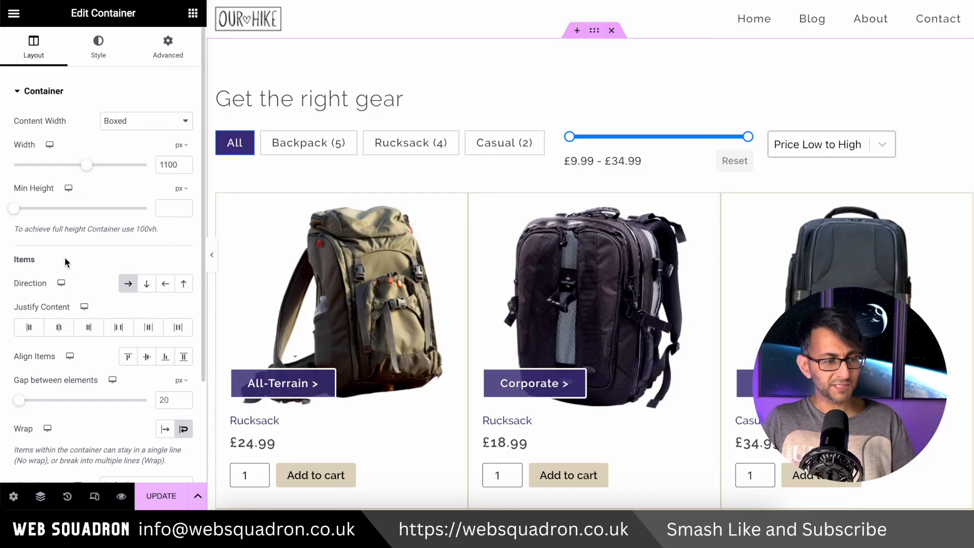
{"action": "left_click", "coordinate": [120, 328]}
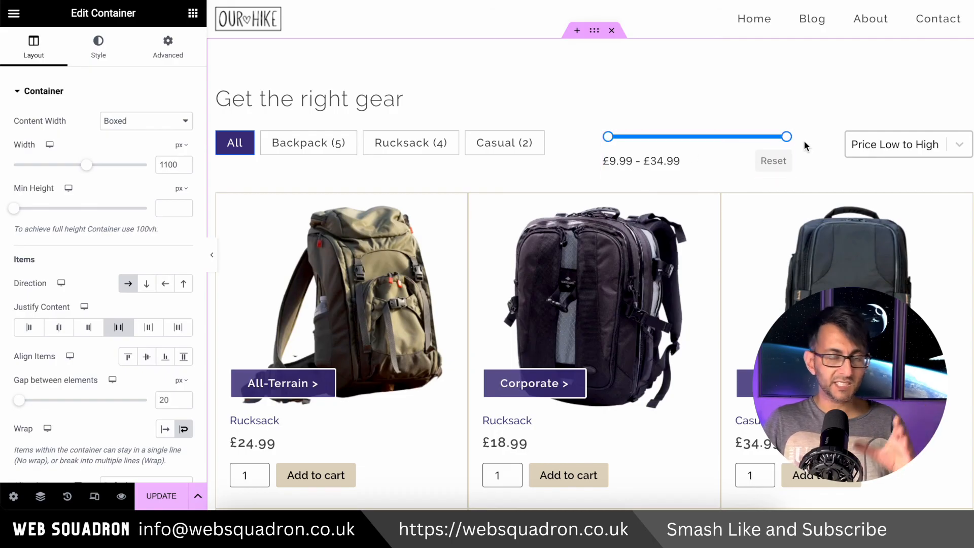
{"action": "left_click", "coordinate": [168, 500]}
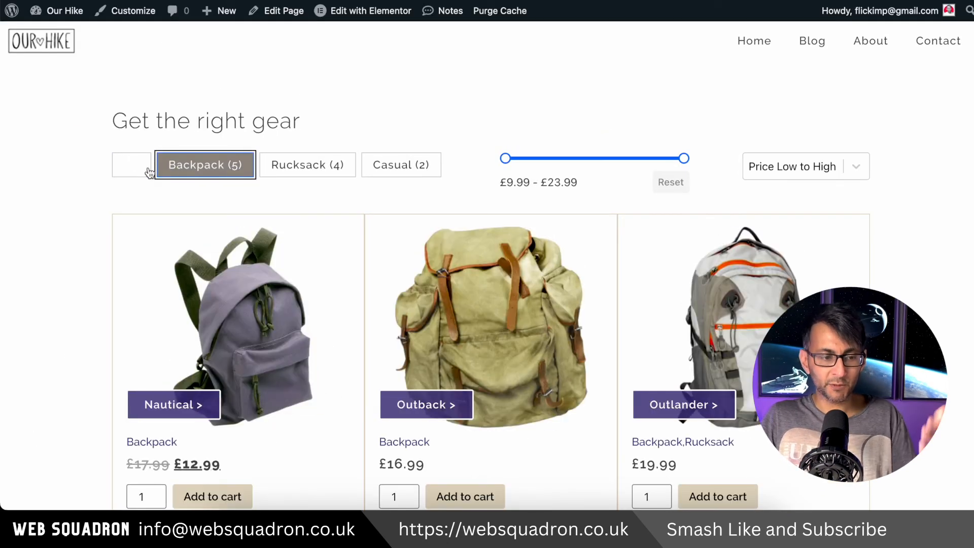
On the live shop page, show all categories, limit the price range to £9.99 - £12.99, and reset it
{"action": "left_click", "coordinate": [131, 164]}
{"action": "left_click_drag", "start_coordinate": [684, 158], "coordinate": [522, 164]}
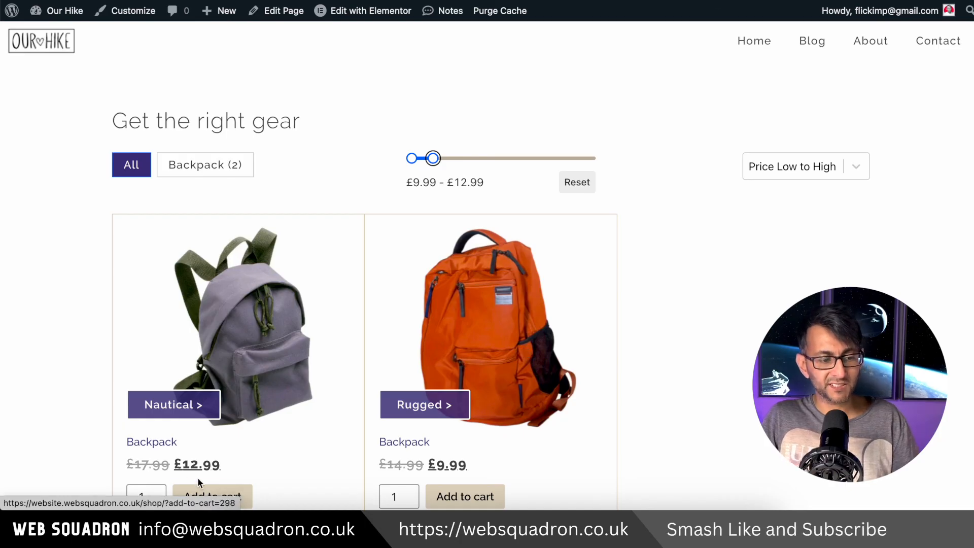
{"action": "left_click", "coordinate": [579, 182]}
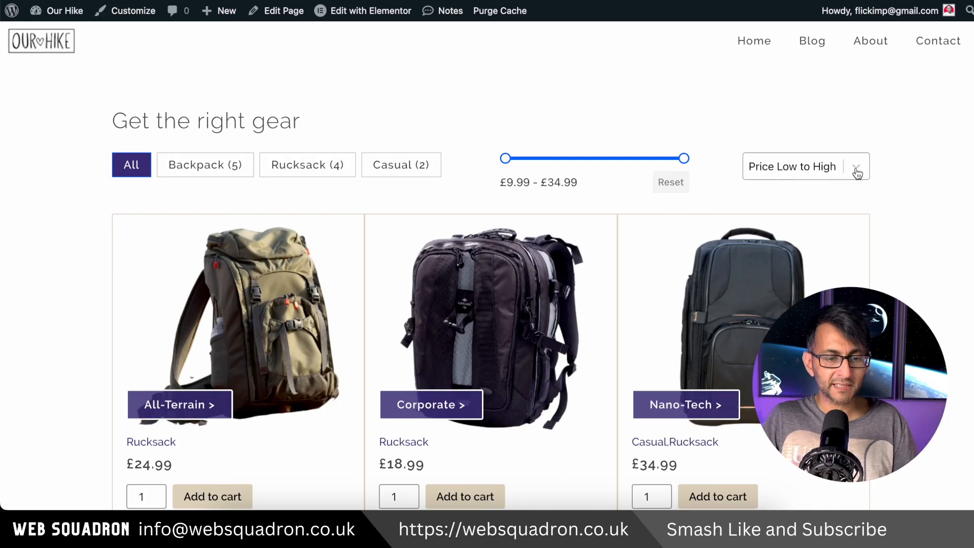
Test the sorting facet with Price High to Low and Price Low to High
{"action": "left_click", "coordinate": [854, 172]}
{"action": "left_click", "coordinate": [829, 188]}
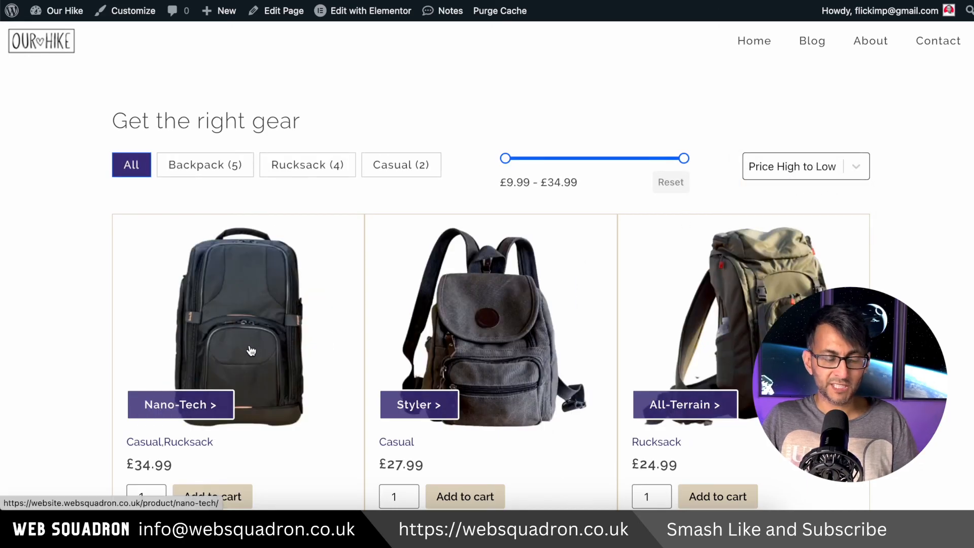
{"action": "left_click", "coordinate": [802, 169]}
{"action": "left_click", "coordinate": [802, 148]}
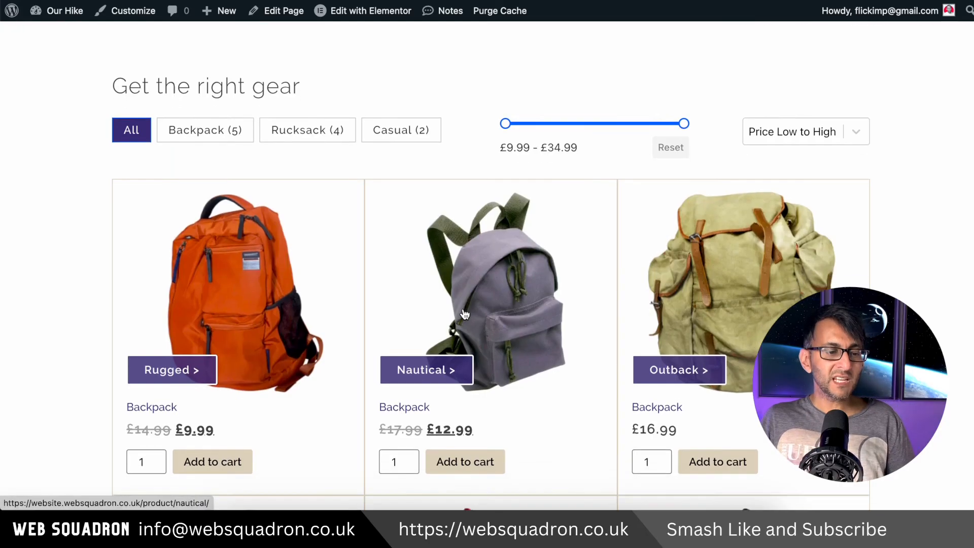
Open the product page of the orange Rugged backpack from the shop grid
{"action": "scroll", "coordinate": [465, 315], "scroll_direction": "down", "scroll_amount": 3}
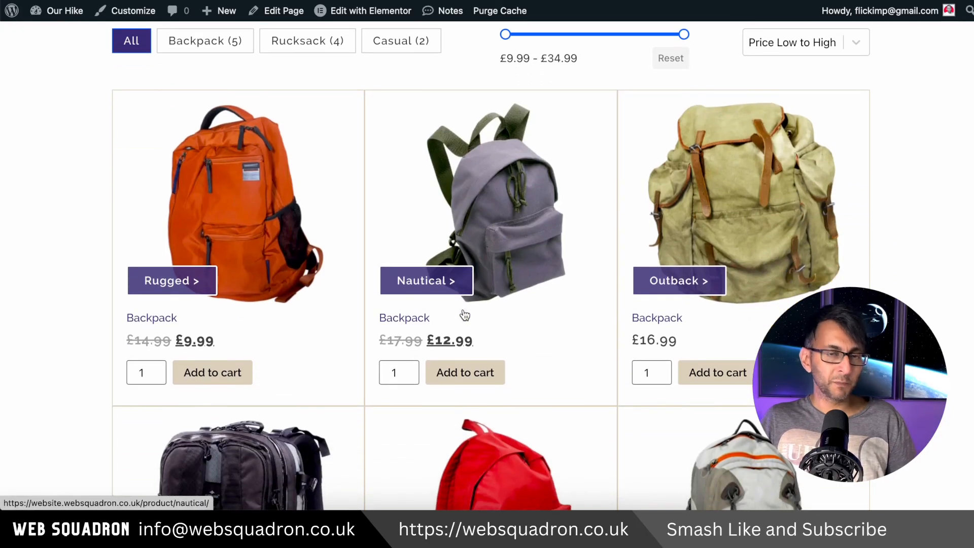
{"action": "left_click", "coordinate": [233, 210]}
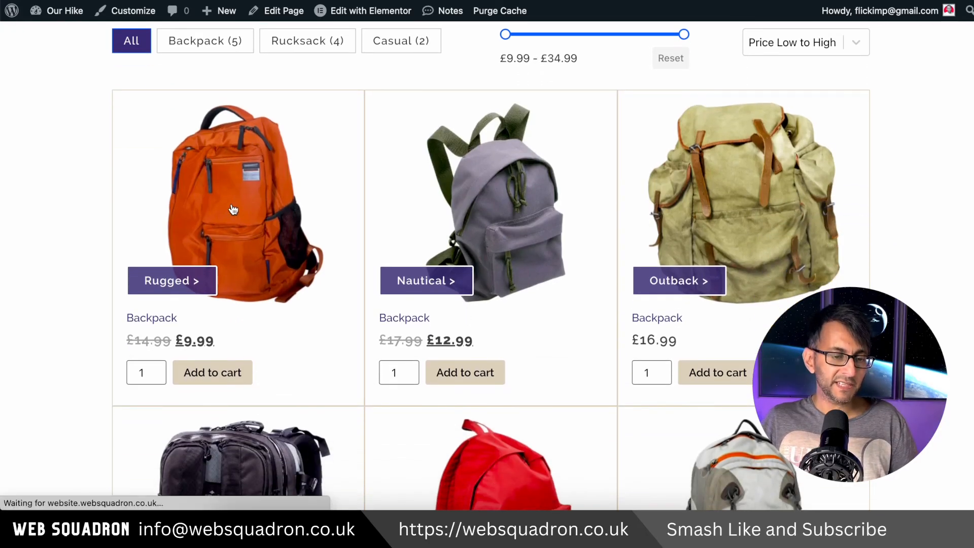